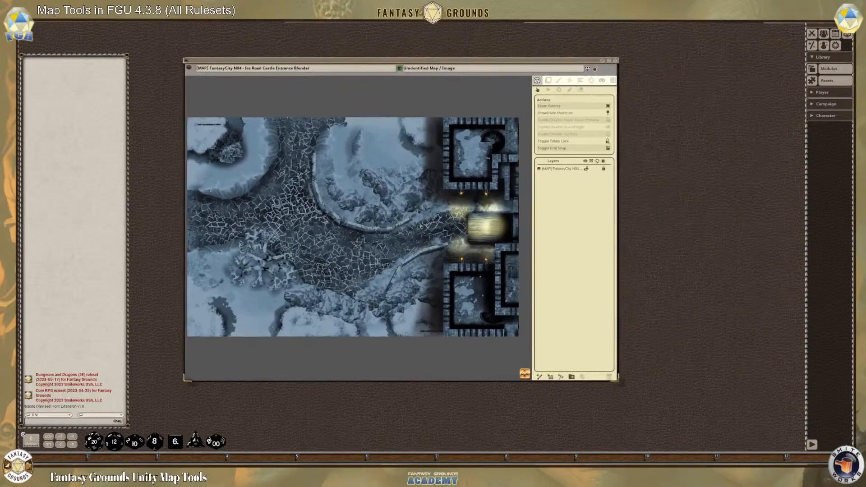
# Examine the ice road castle entrance map, from the snowy road to the torch-lit gate
pyautogui.scroll(-1, 406, 247)
pyautogui.scroll(5, 431, 253)
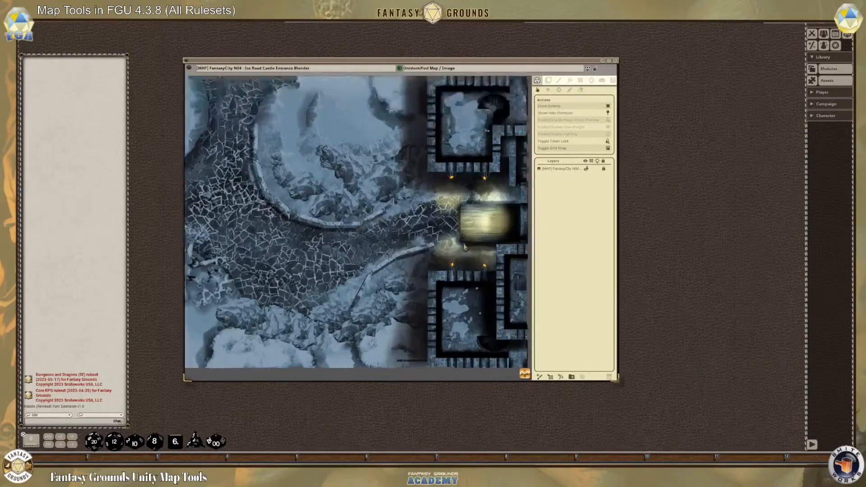
pyautogui.scroll(-1, 453, 111)
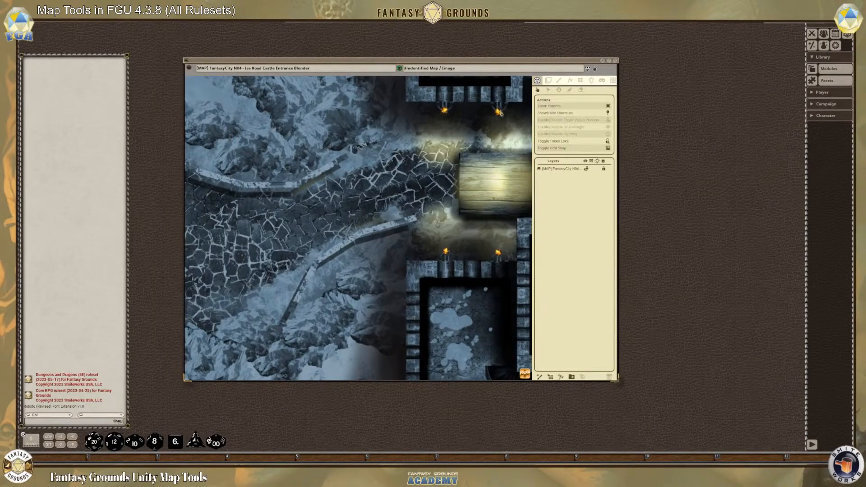
pyautogui.scroll(-2, 398, 144)
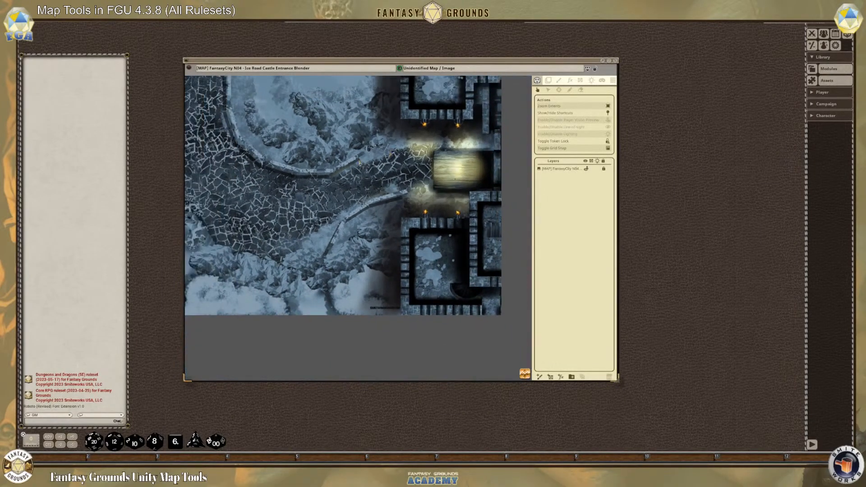
pyautogui.scroll(1, 335, 219)
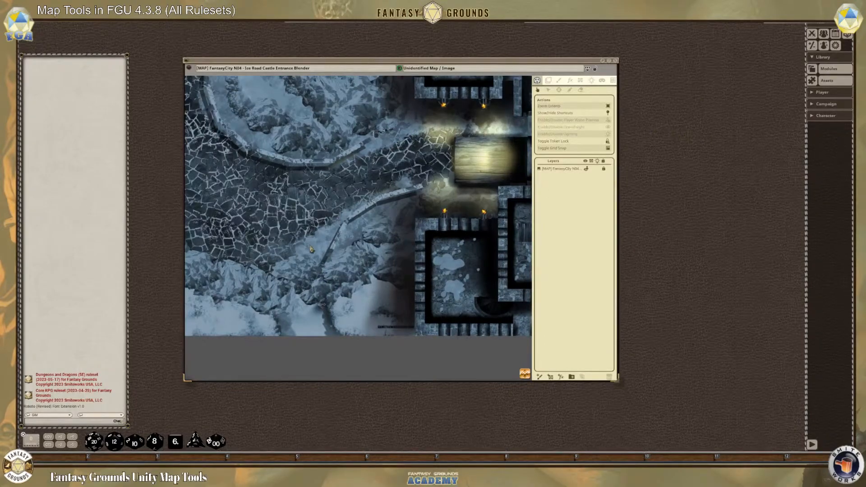
pyautogui.scroll(-3, 278, 166)
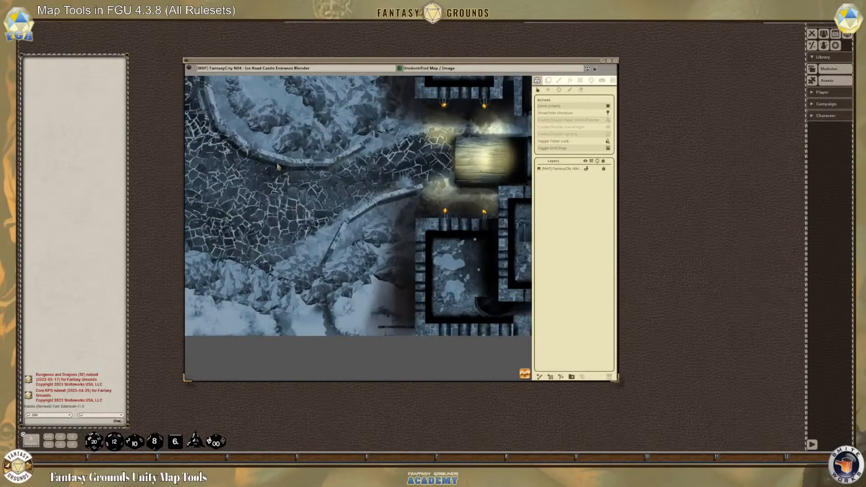
pyautogui.moveTo(525, 374); pyautogui.dragTo(511, 356)
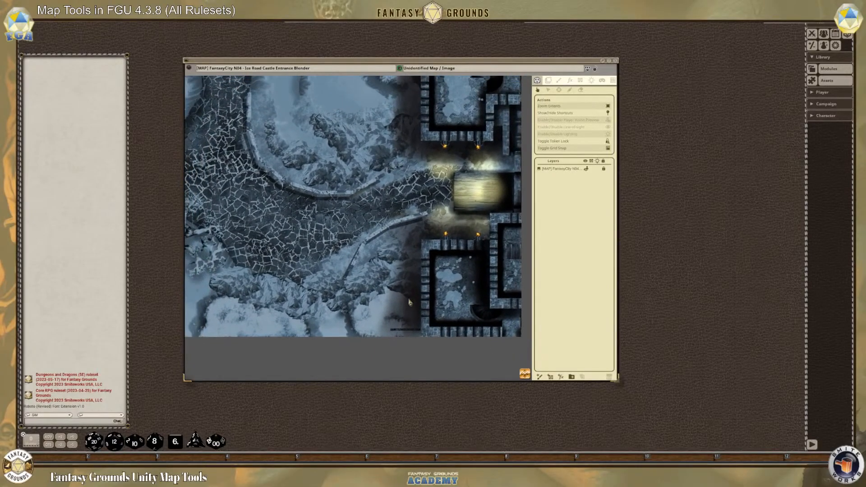
pyautogui.scroll(-1, 402, 290)
pyautogui.scroll(-1, 379, 181)
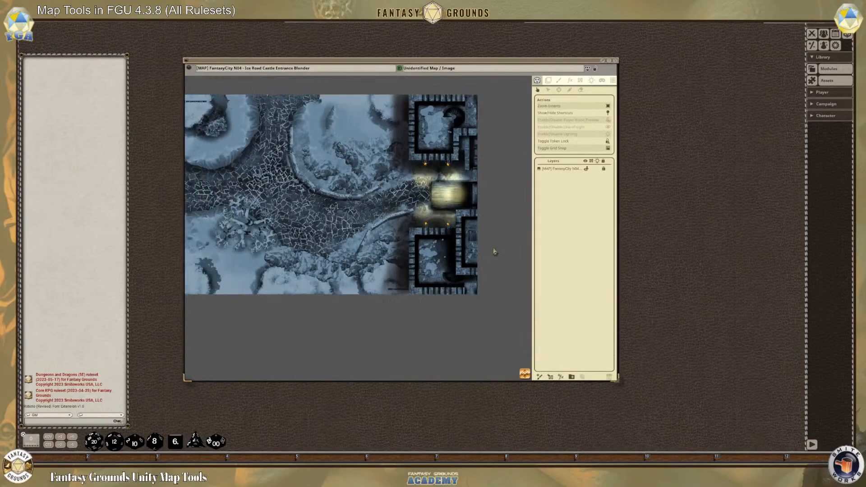
pyautogui.moveTo(524, 374); pyautogui.dragTo(475, 363)
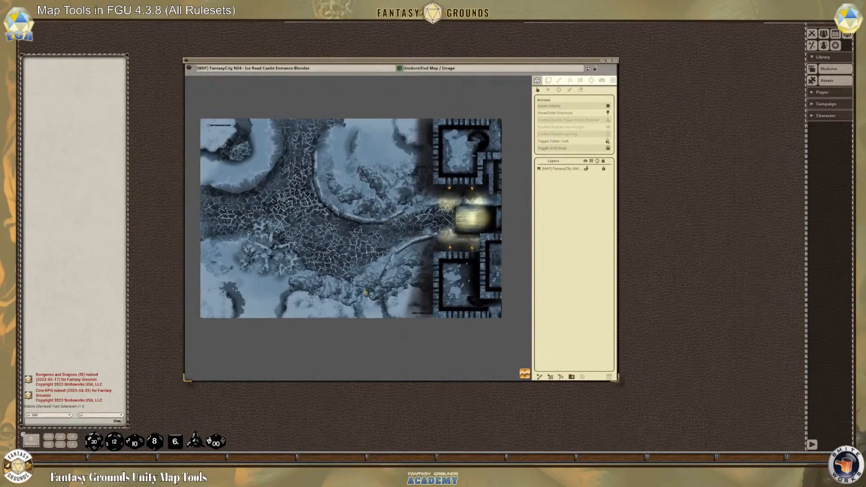
pyautogui.scroll(1, 377, 255)
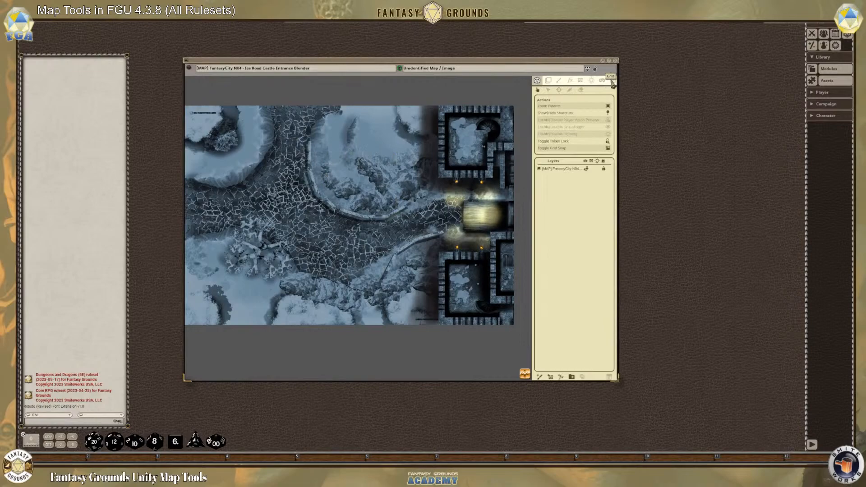
# Show the grid on the map and examine how its squares line up with the map's corner and edges
pyautogui.click(612, 81)
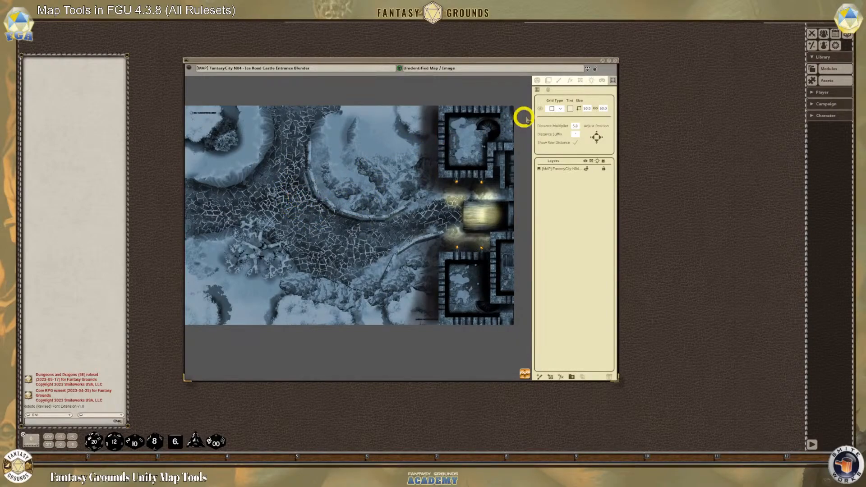
pyautogui.click(611, 81)
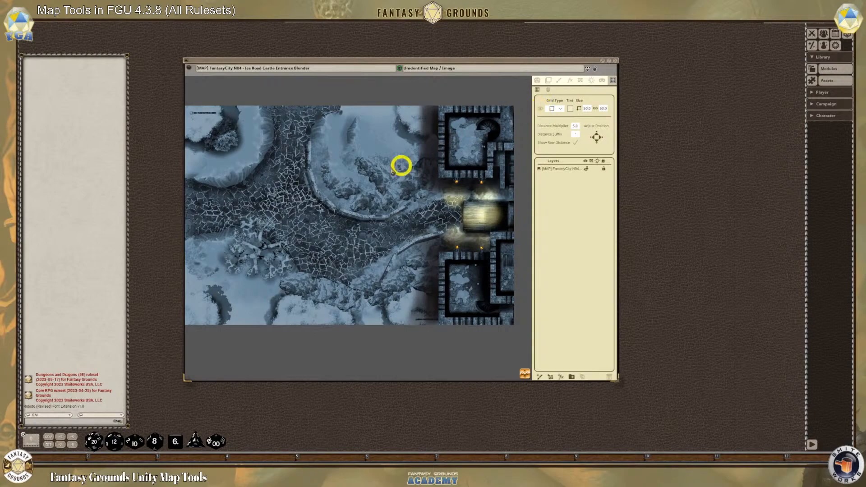
pyautogui.click(540, 109)
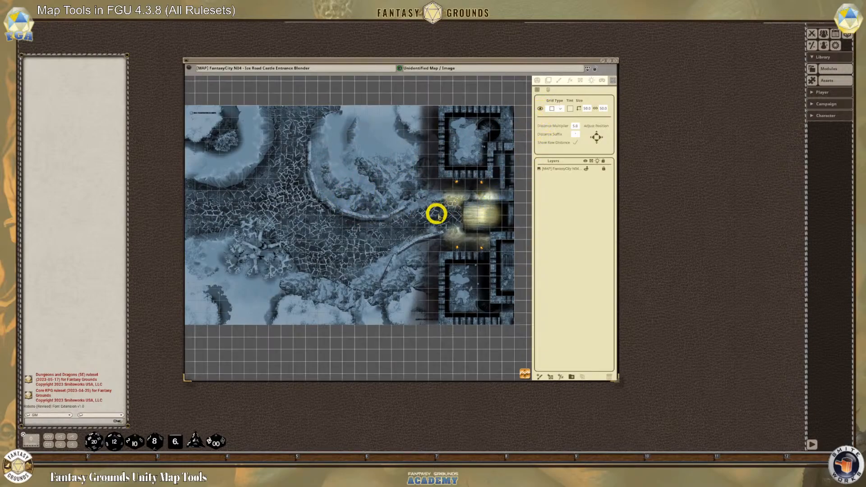
pyautogui.scroll(-4, 455, 221)
pyautogui.scroll(2, 249, 194)
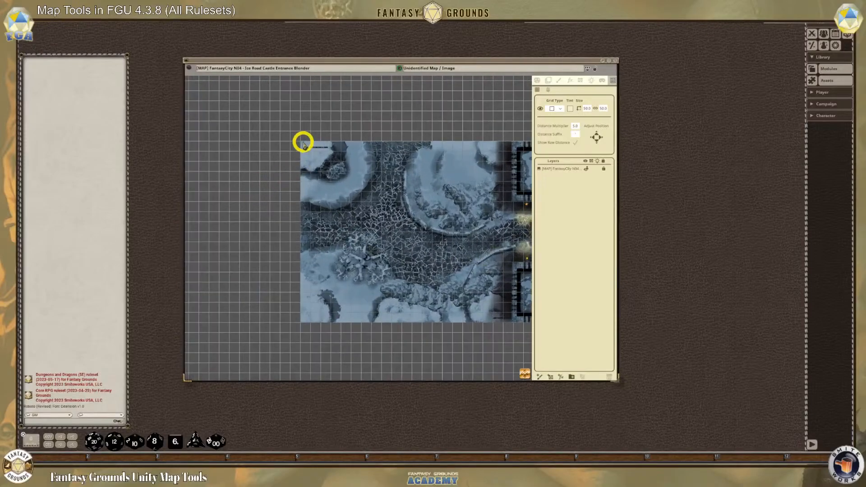
pyautogui.scroll(1, 478, 345)
pyautogui.scroll(1, 479, 345)
pyautogui.moveTo(524, 373); pyautogui.dragTo(722, 382)
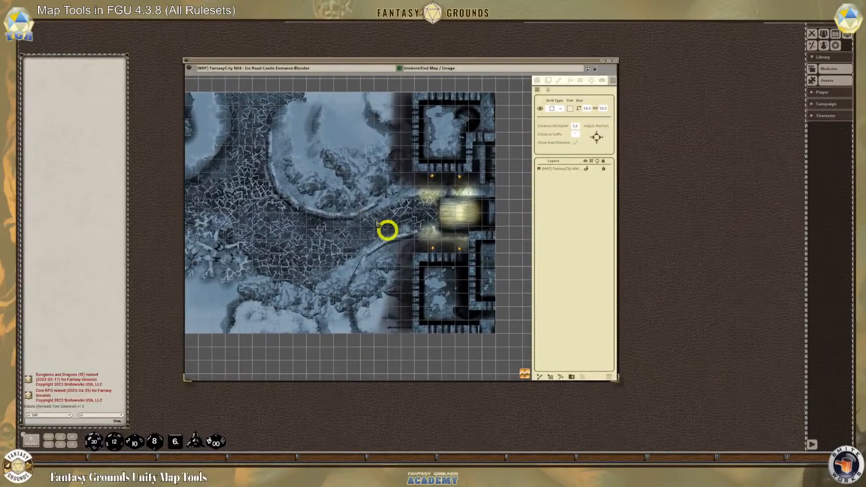
pyautogui.scroll(3, 434, 185)
pyautogui.scroll(-3, 462, 192)
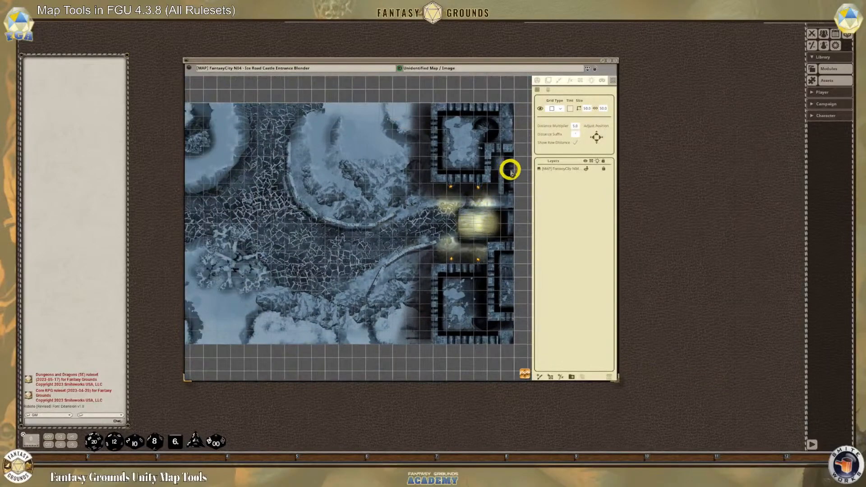
# Enable lighting and line of sight on the map, and briefly preview the player vision
pyautogui.click(536, 79)
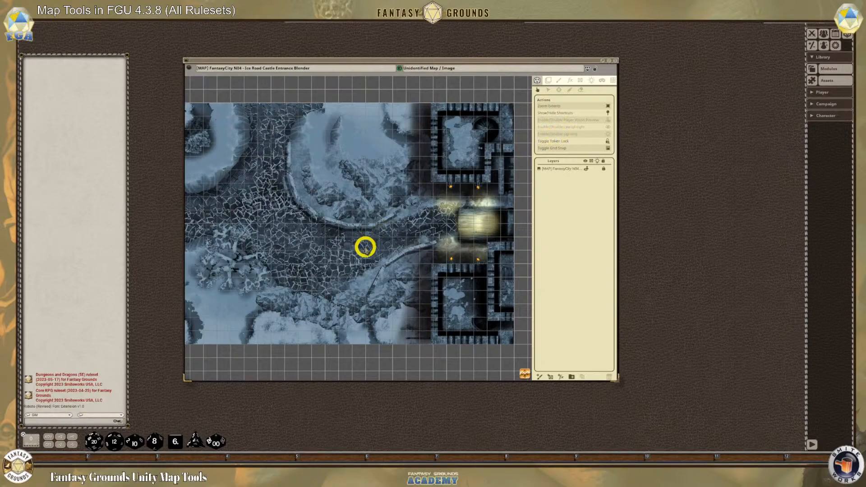
pyautogui.scroll(1, 379, 232)
pyautogui.scroll(-1, 379, 232)
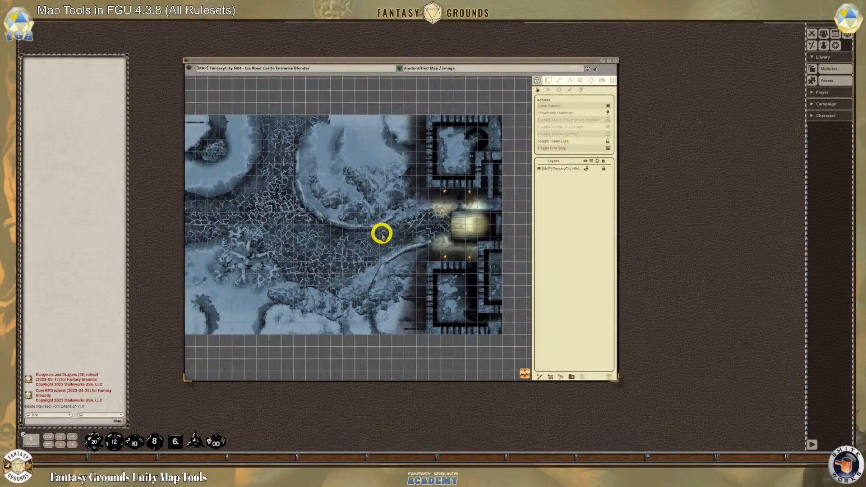
pyautogui.click(607, 136)
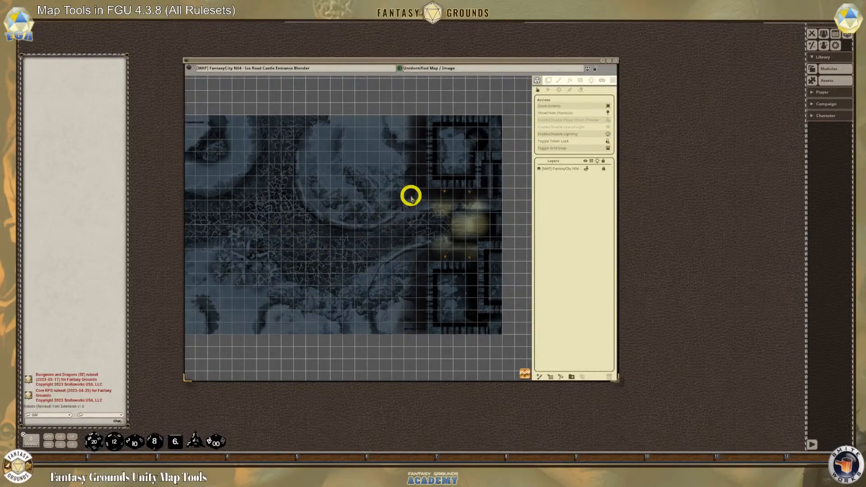
pyautogui.click(608, 129)
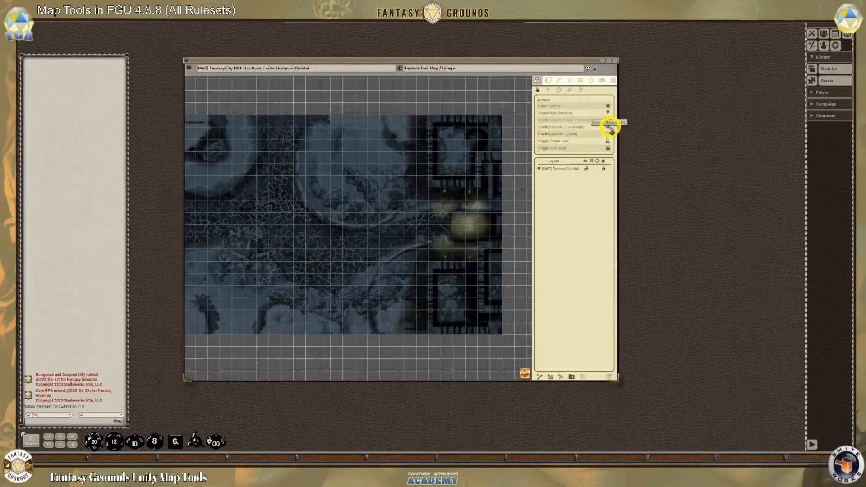
pyautogui.click(608, 121)
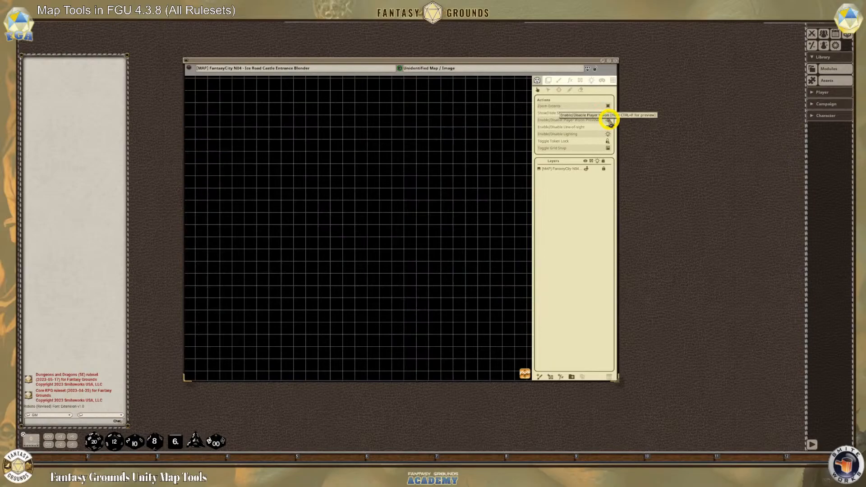
pyautogui.click(609, 121)
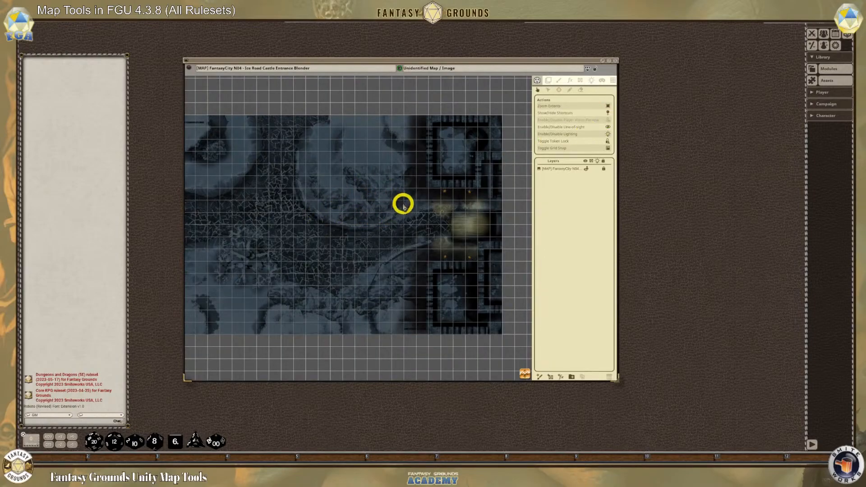
pyautogui.scroll(2, 429, 200)
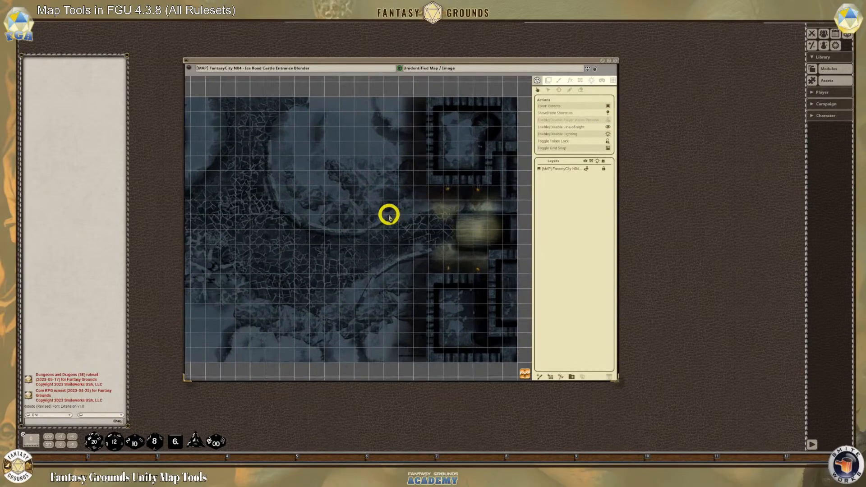
pyautogui.scroll(-1, 388, 215)
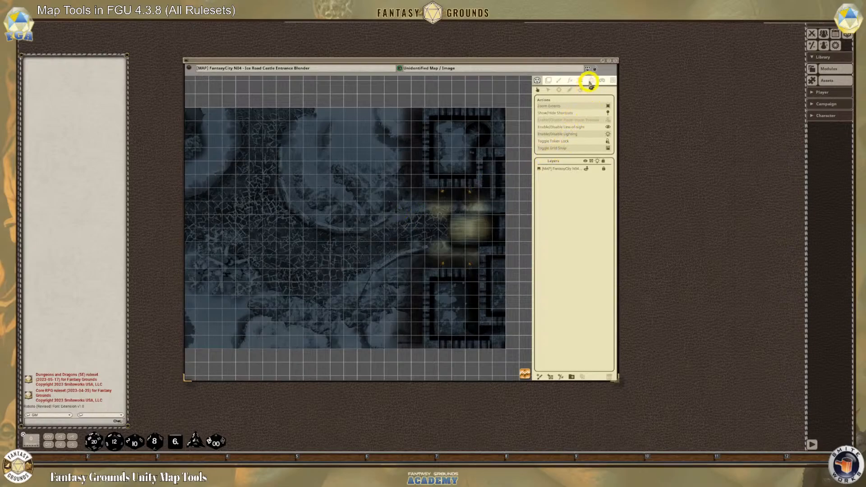
# Apply the Moonlight ambient light preset and inspect its effect across the map
pyautogui.click(591, 80)
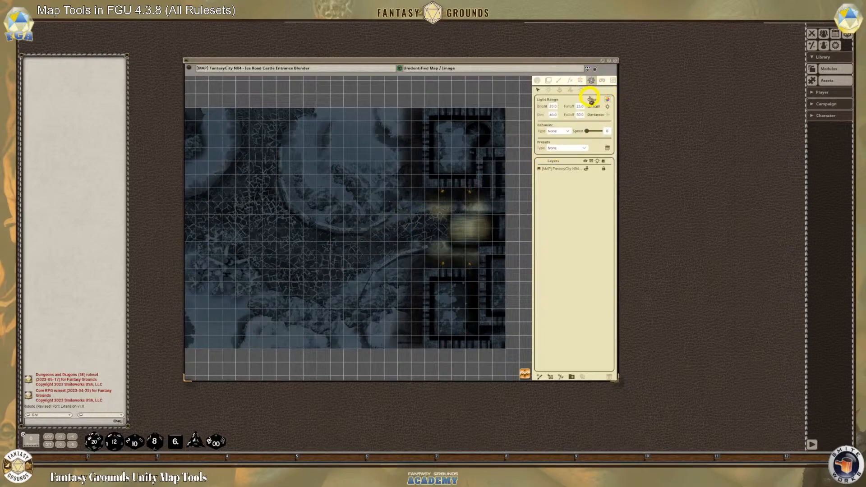
pyautogui.click(581, 91)
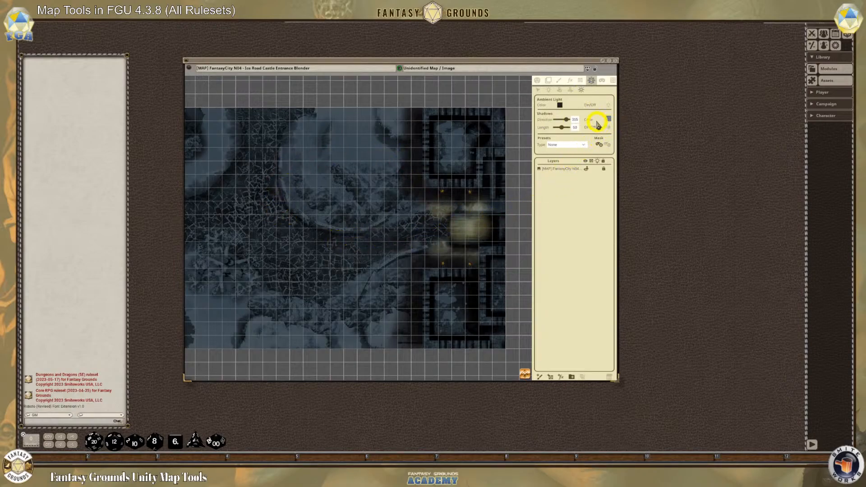
pyautogui.click(585, 146)
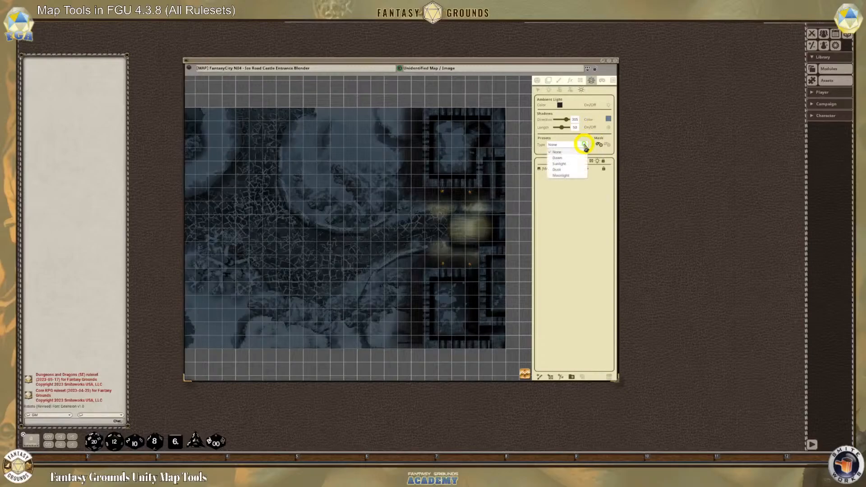
pyautogui.click(563, 177)
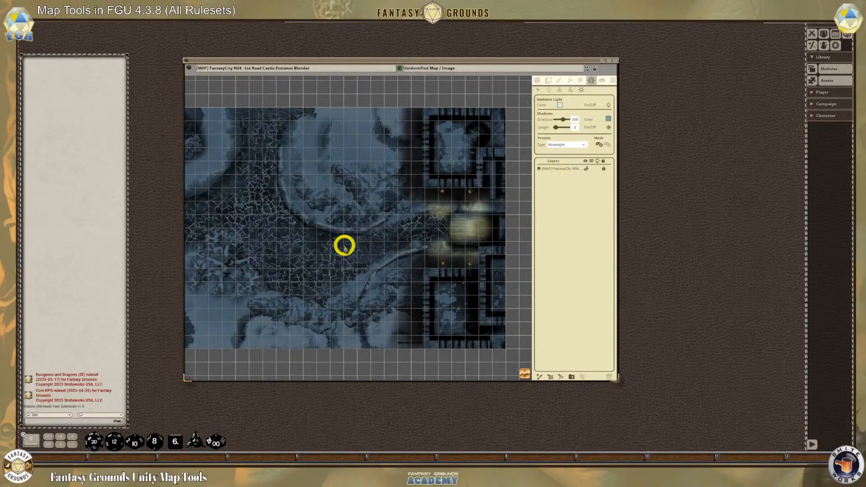
pyautogui.scroll(2, 345, 243)
pyautogui.scroll(-3, 346, 243)
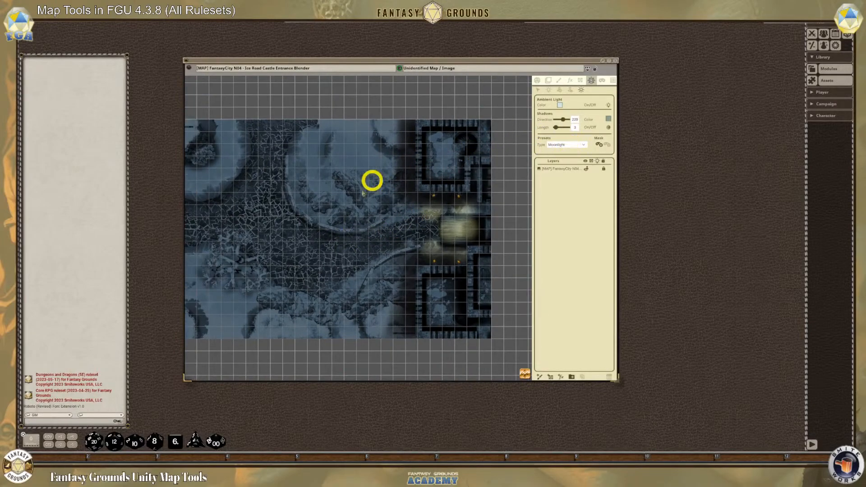
pyautogui.scroll(-1, 300, 239)
pyautogui.scroll(1, 251, 245)
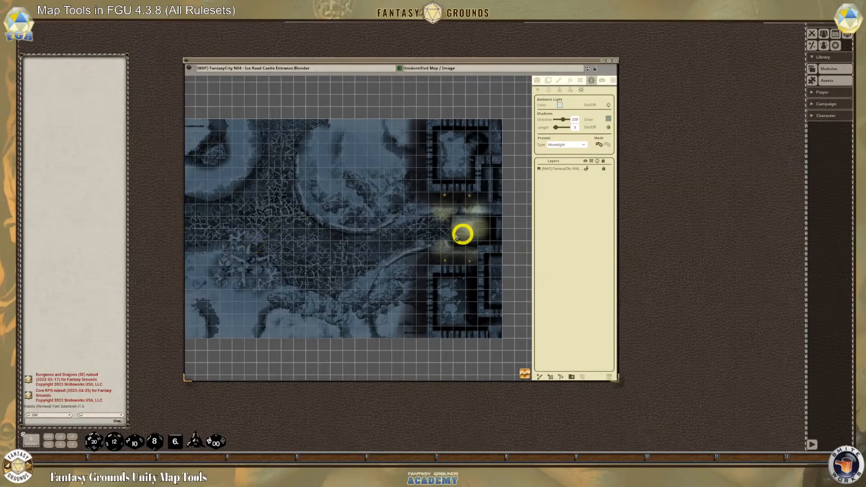
pyautogui.scroll(-1, 291, 221)
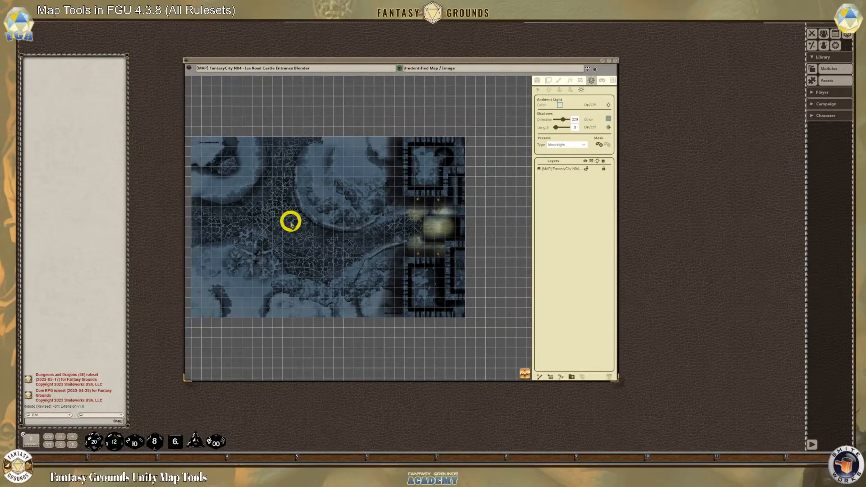
# Select the map layer, choose yellow in the ambient light's color picker, and move the picker clear of the map
pyautogui.click(587, 170)
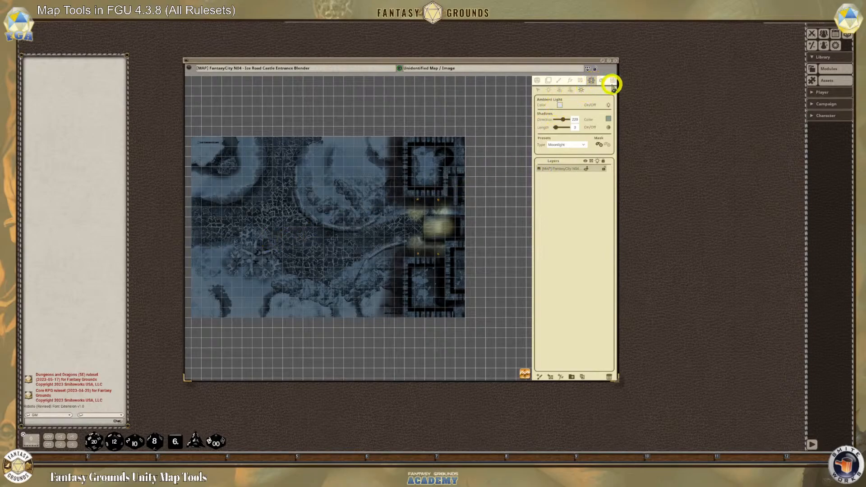
pyautogui.click(560, 106)
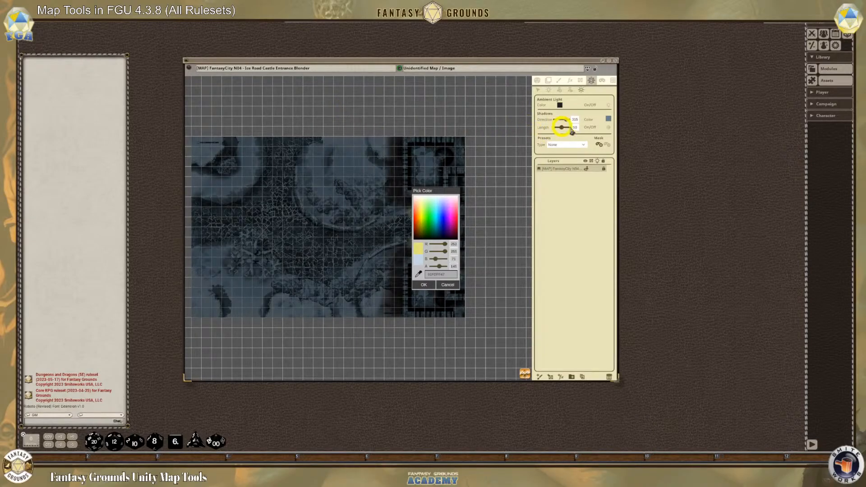
pyautogui.moveTo(450, 192); pyautogui.dragTo(578, 198)
# Tint the map grid a translucent yellow and accept the pending ambient light color
pyautogui.click(612, 80)
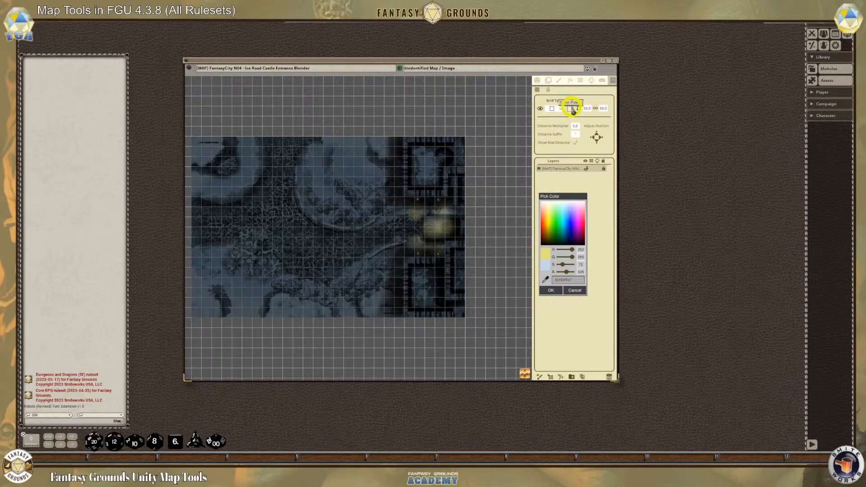
pyautogui.click(570, 108)
pyautogui.click(422, 209)
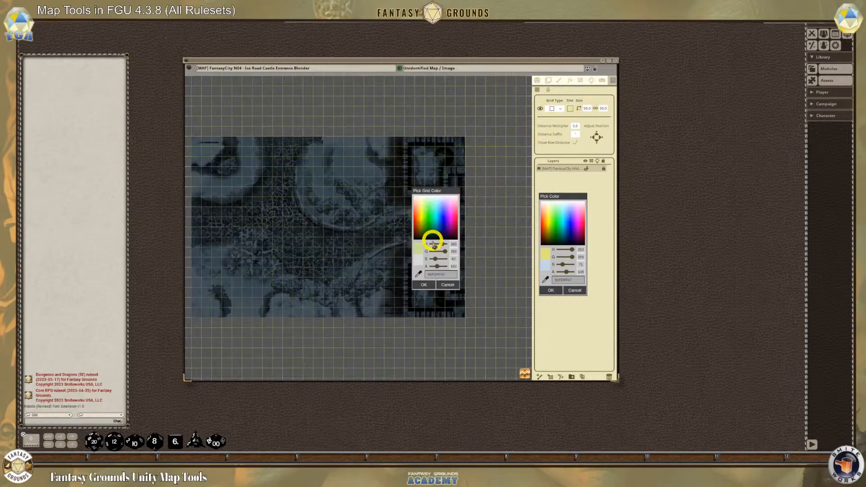
pyautogui.click(424, 284)
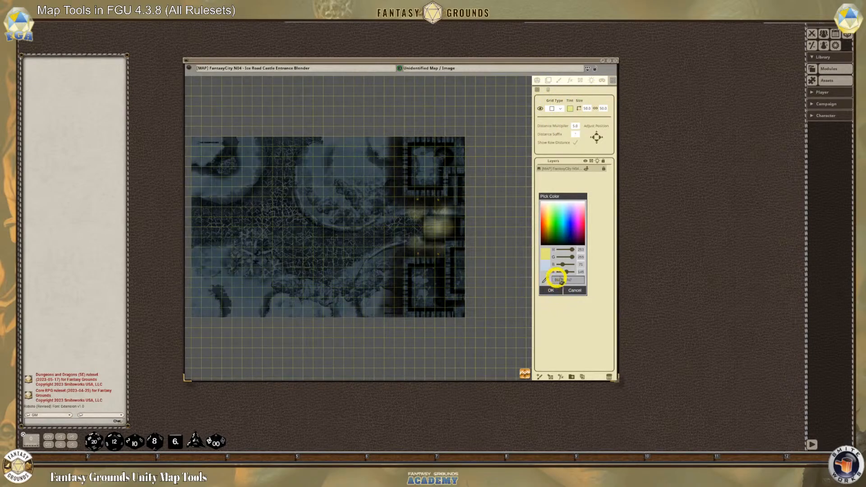
pyautogui.click(555, 289)
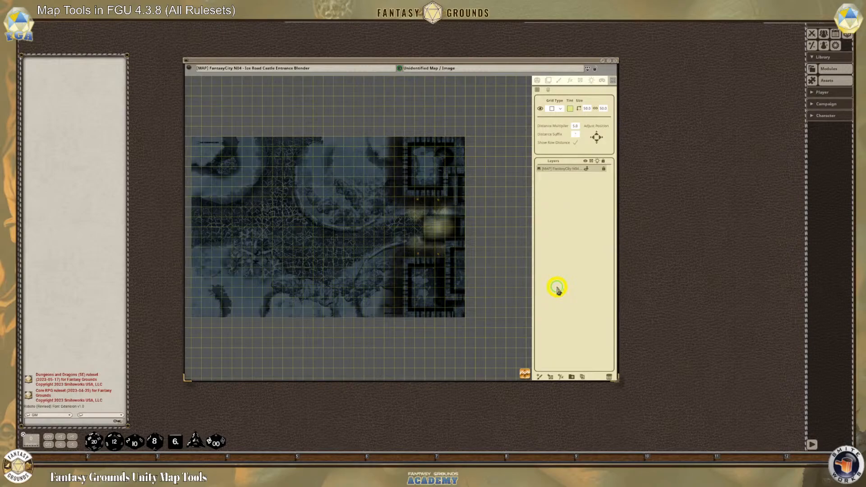
# Examine the yellow-tinted grid and moonlit terrain up close around the ice road, castle gate and towers
pyautogui.scroll(1, 326, 251)
pyautogui.scroll(1, 326, 252)
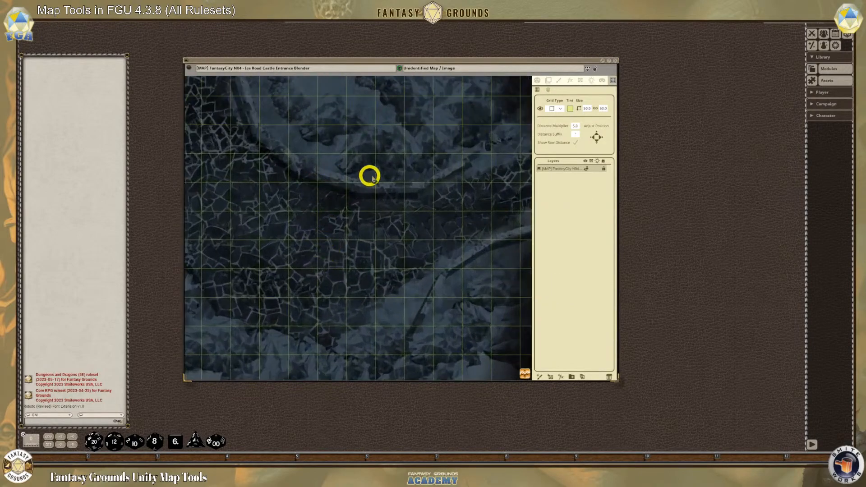
pyautogui.scroll(-1, 371, 191)
pyautogui.scroll(3, 471, 189)
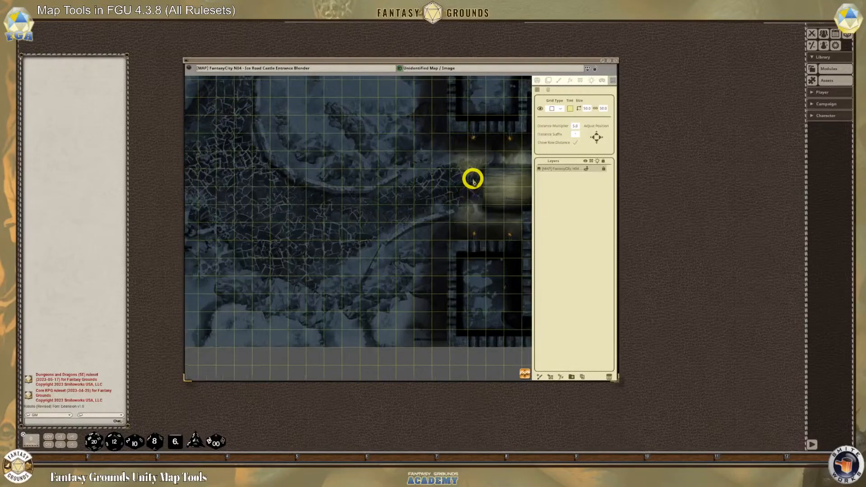
pyautogui.scroll(-3, 473, 237)
pyautogui.moveTo(525, 375); pyautogui.dragTo(638, 370)
pyautogui.scroll(3, 396, 261)
pyautogui.scroll(-4, 414, 250)
pyautogui.scroll(2, 454, 286)
pyautogui.scroll(2, 453, 286)
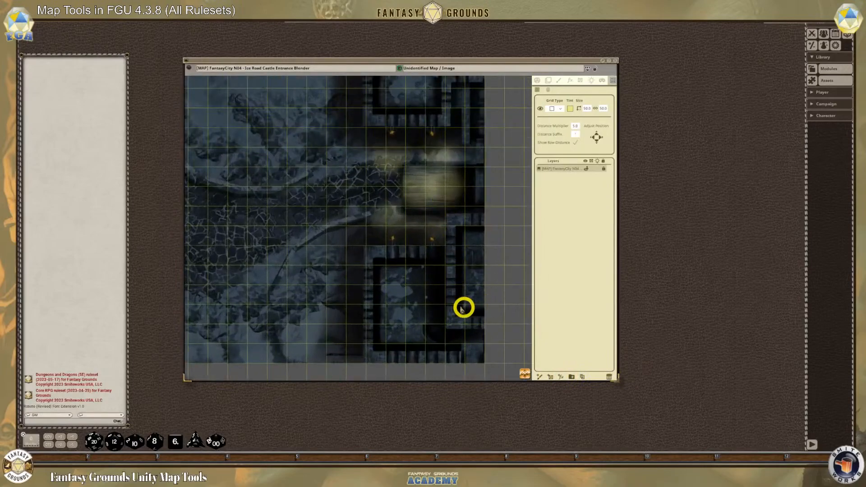
pyautogui.scroll(-2, 464, 302)
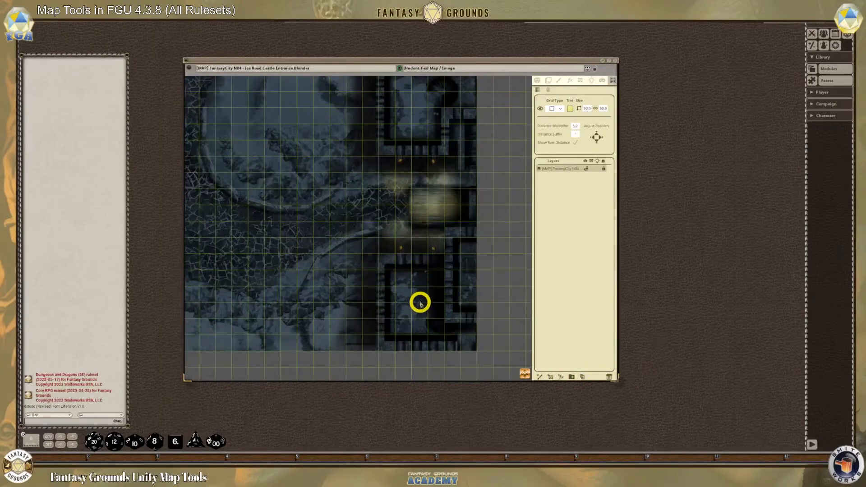
pyautogui.scroll(-2, 419, 300)
pyautogui.scroll(-1, 386, 166)
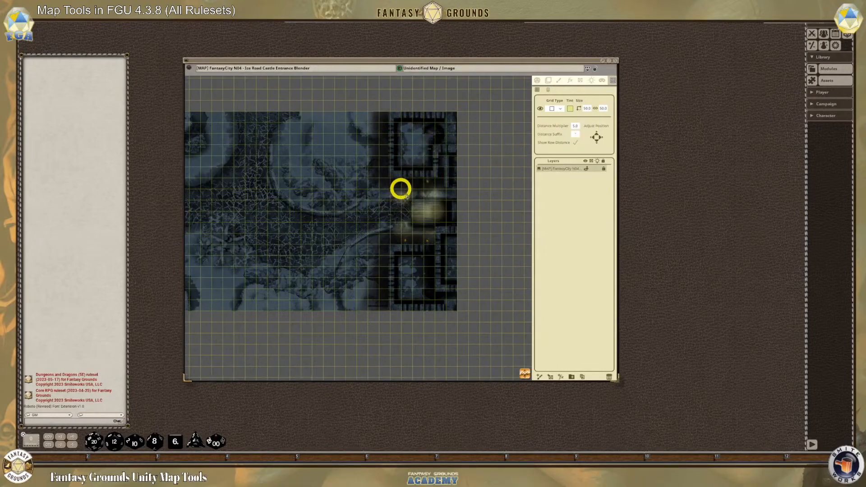
pyautogui.scroll(3, 431, 186)
pyautogui.scroll(-3, 432, 192)
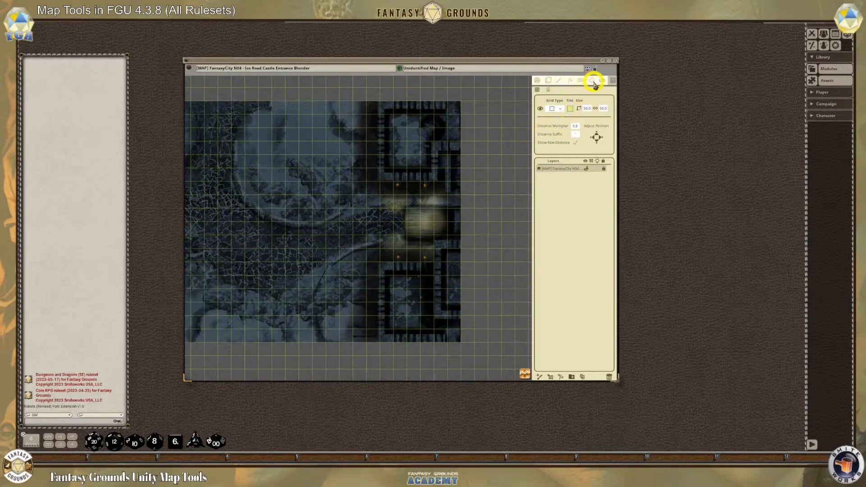
# Outline the L-shaped tower north of the gate with a closed six-corner terrain line-of-sight shape
pyautogui.click(580, 80)
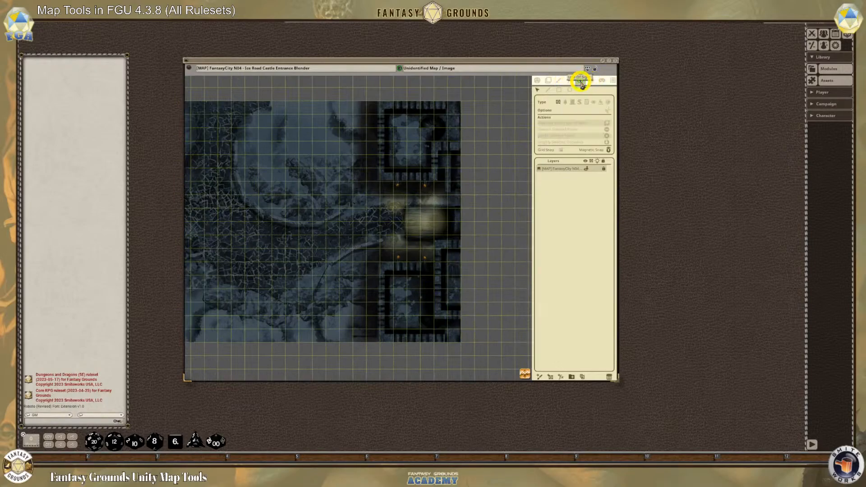
pyautogui.click(548, 90)
pyautogui.click(382, 104)
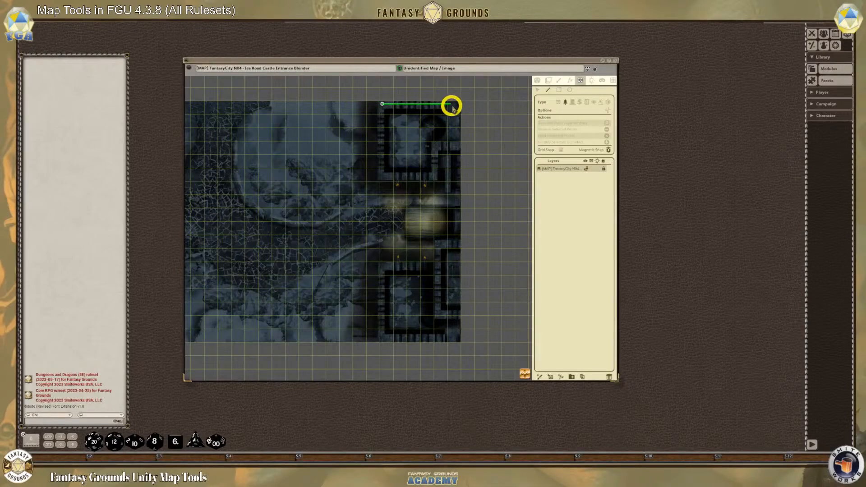
pyautogui.click(456, 105)
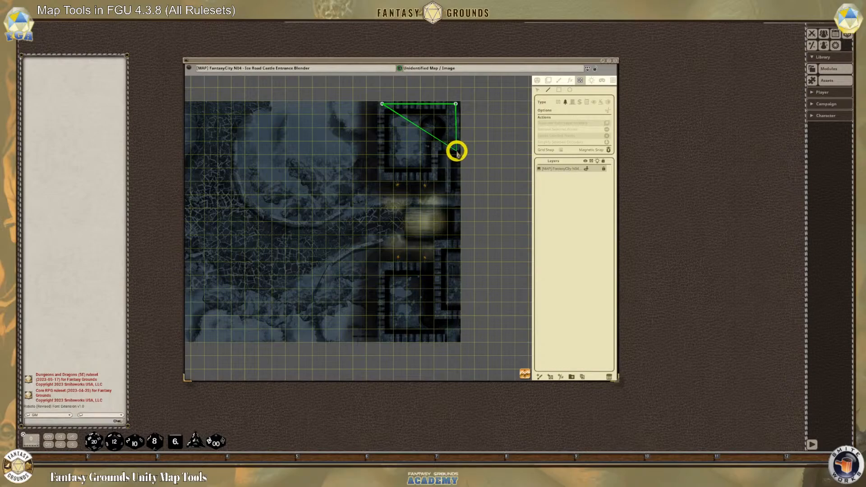
pyautogui.click(456, 152)
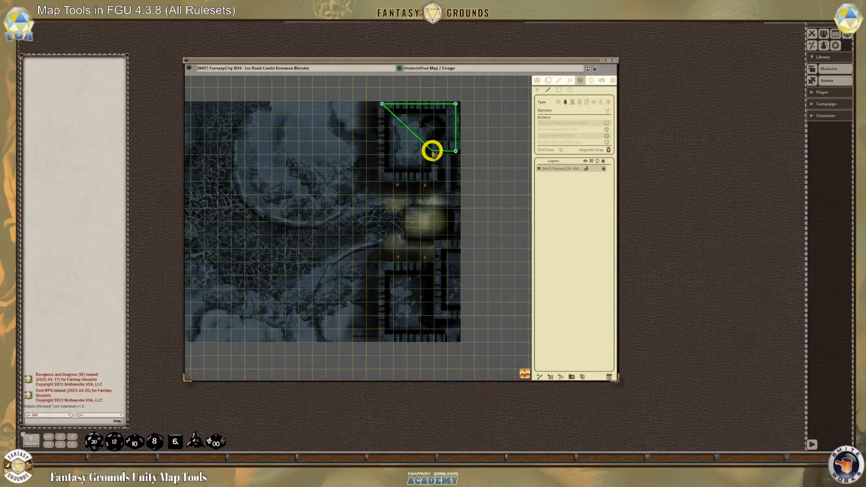
pyautogui.click(435, 151)
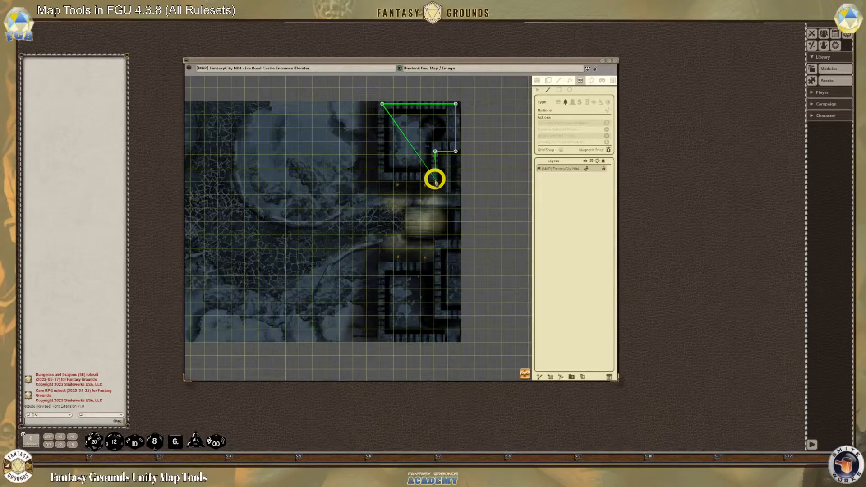
pyautogui.click(434, 180)
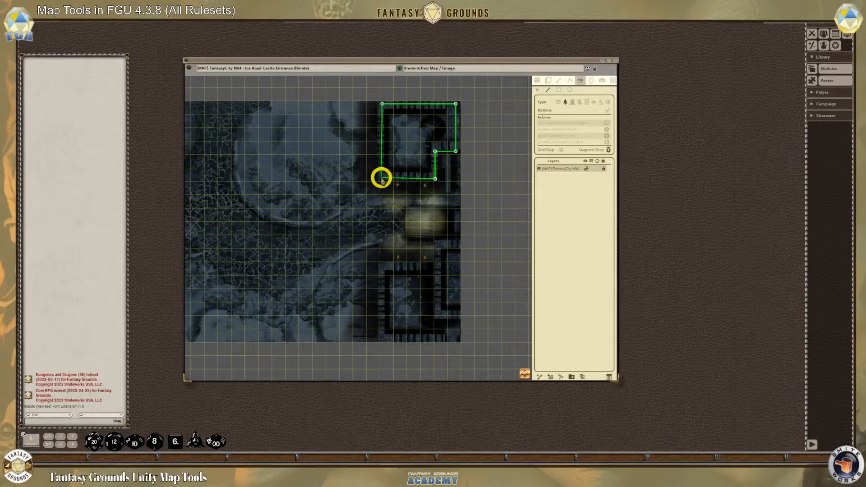
pyautogui.click(383, 178)
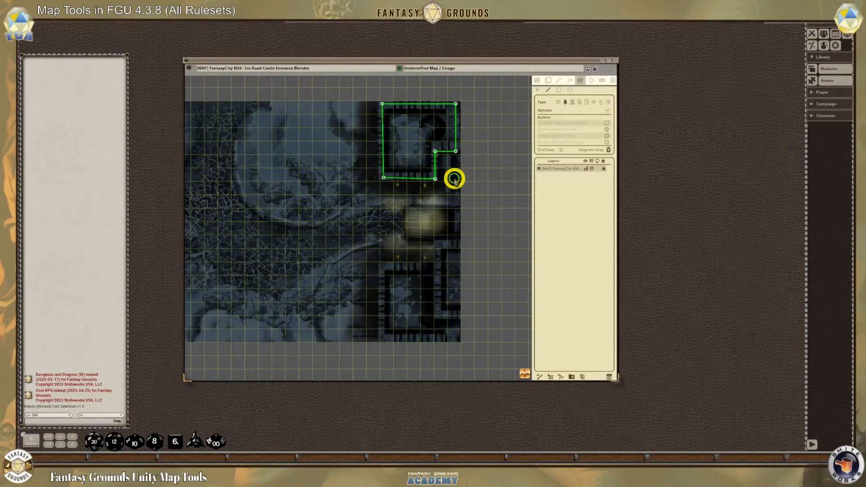
# Outline the narrow tower south of the gate with a rectangular terrain shape, and add a line along the neighbouring building's north wall
pyautogui.scroll(2, 416, 259)
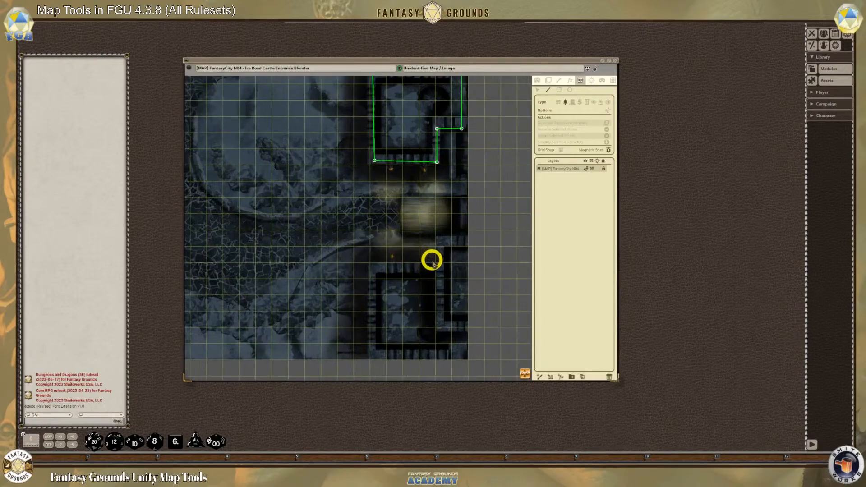
pyautogui.click(442, 235)
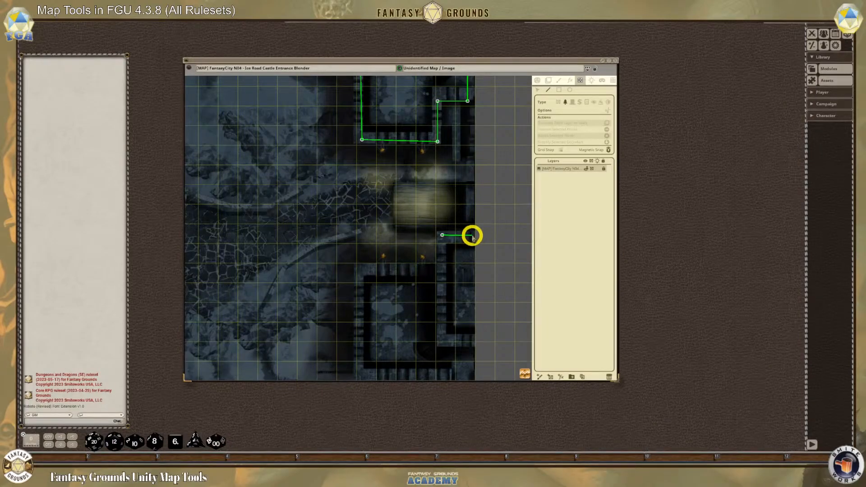
pyautogui.click(472, 235)
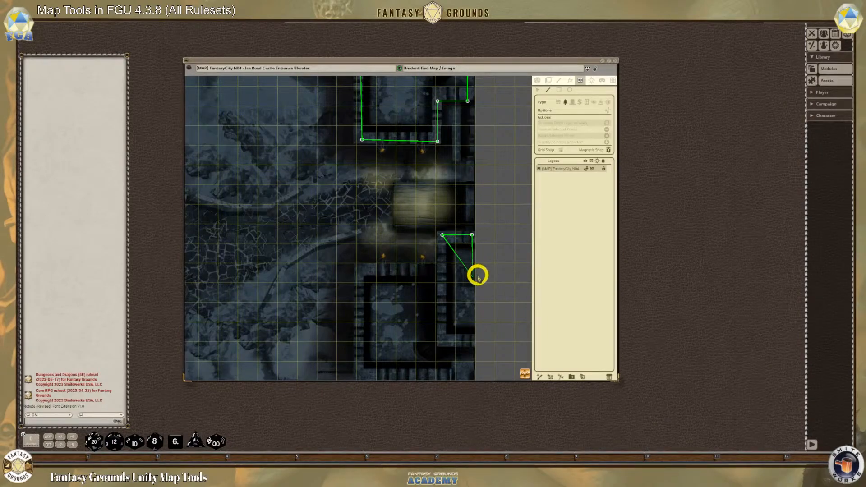
pyautogui.click(470, 341)
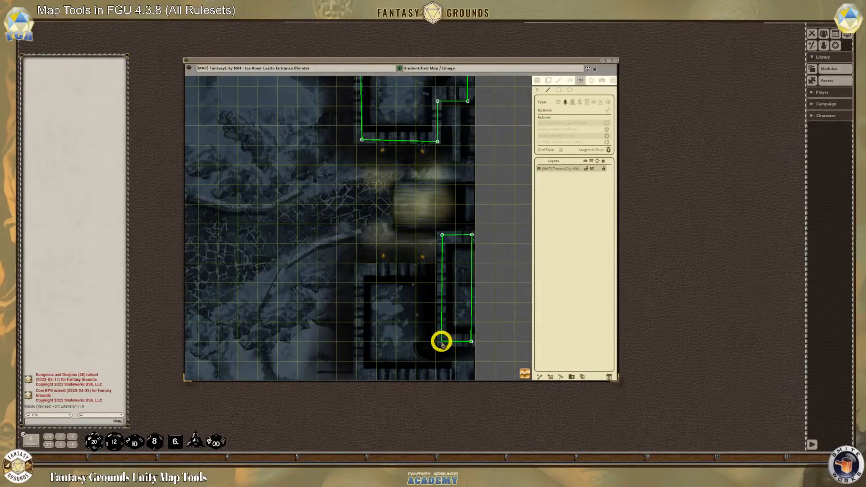
pyautogui.doubleClick(443, 341)
pyautogui.click(356, 268)
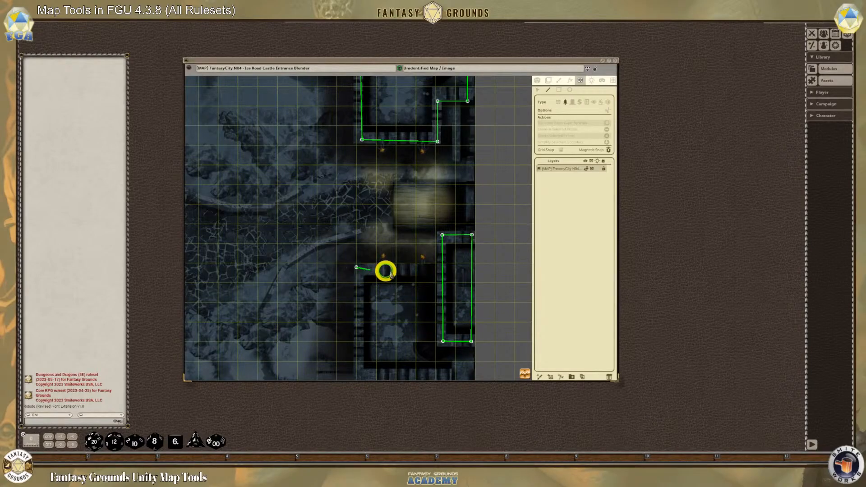
pyautogui.click(449, 268)
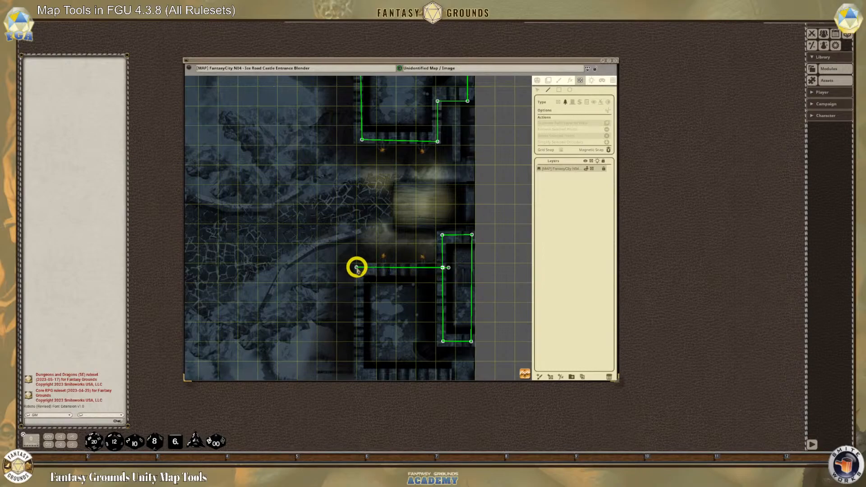
# Try to outline the southern building, ending at the narrow tower's southeast corner, and undo the shape
pyautogui.click(356, 377)
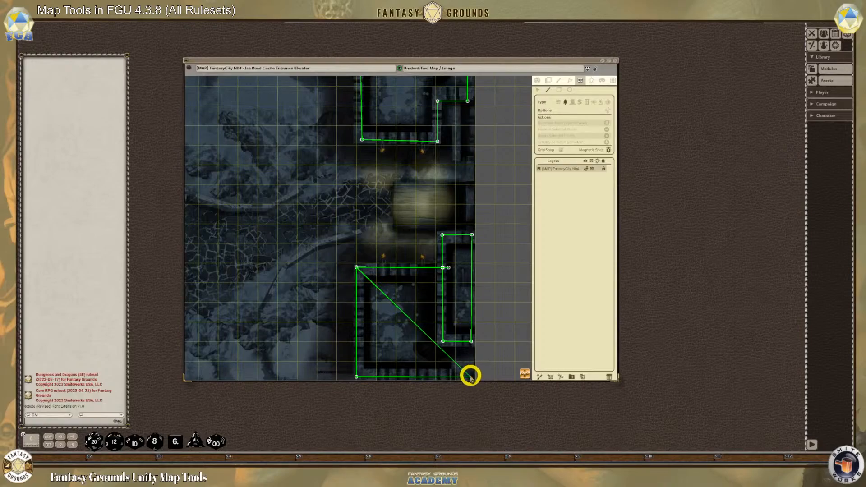
pyautogui.click(468, 376)
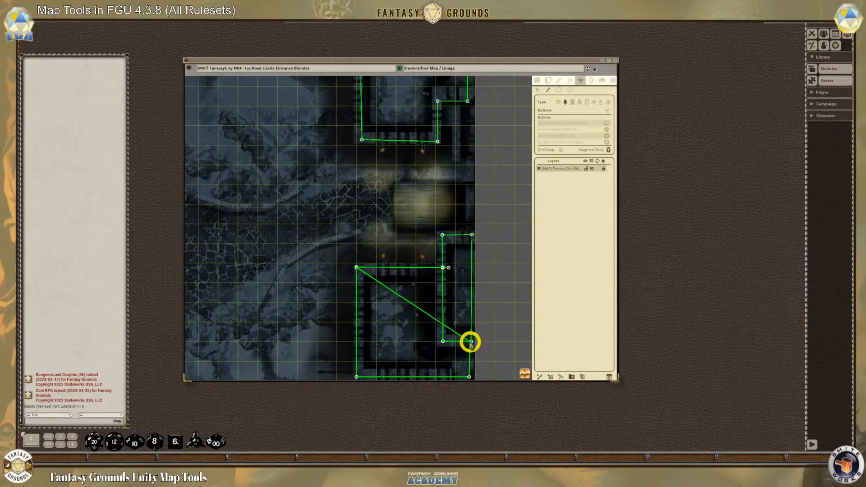
pyautogui.doubleClick(470, 341)
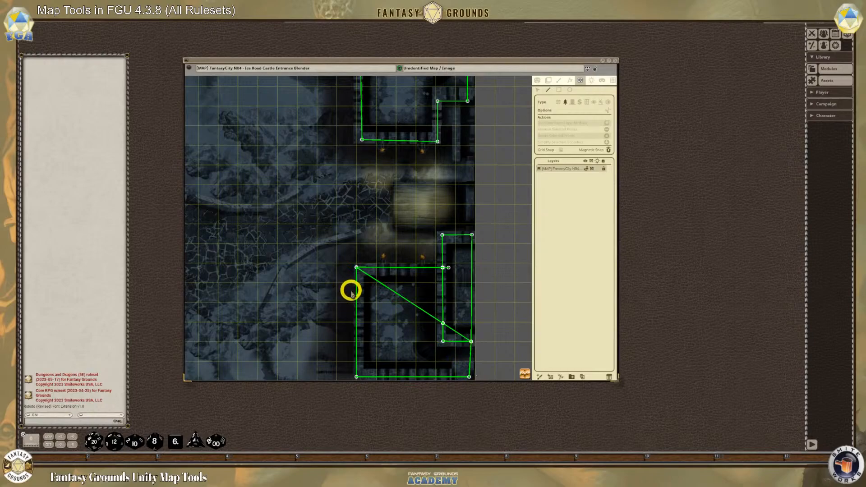
pyautogui.hotkey('ctrl', 'z')
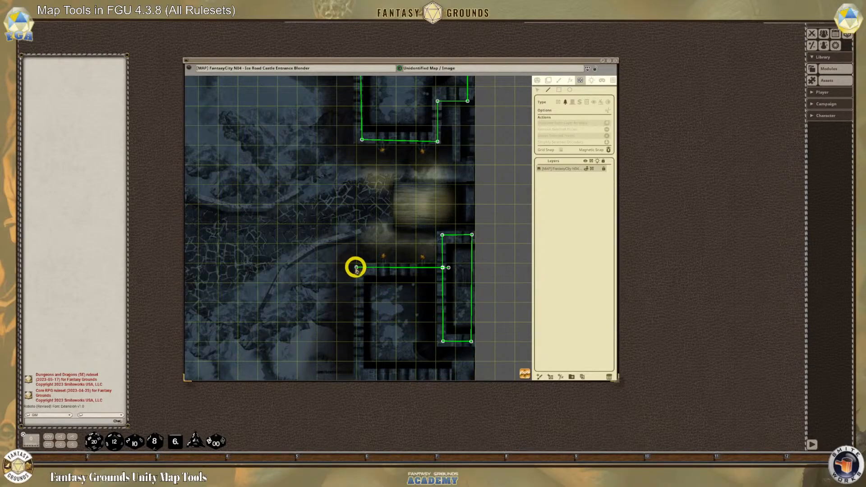
# Outline the southern building with a closed terrain shape that runs around the narrow tower's base and the map's southeast corner
pyautogui.click(451, 341)
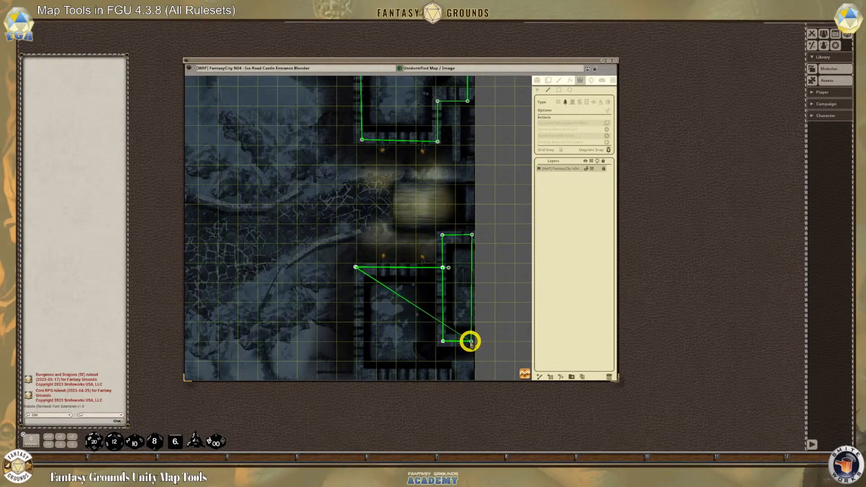
pyautogui.click(471, 341)
pyautogui.click(470, 375)
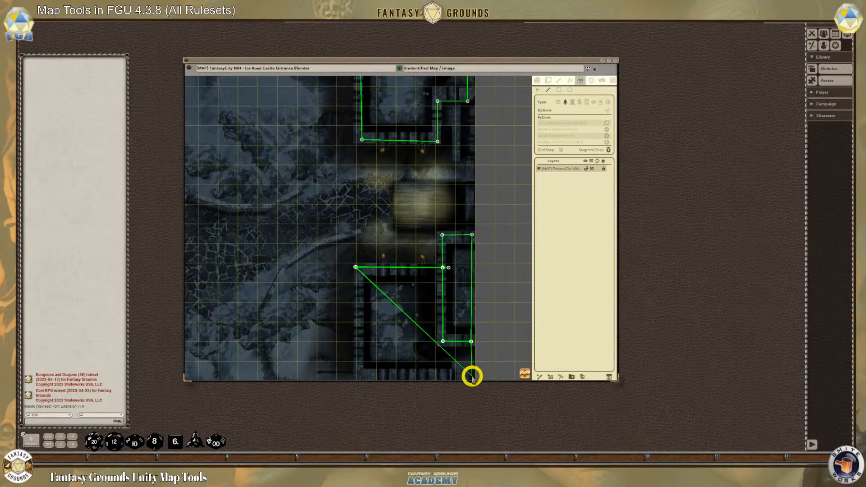
pyautogui.click(356, 376)
pyautogui.scroll(-1, 304, 311)
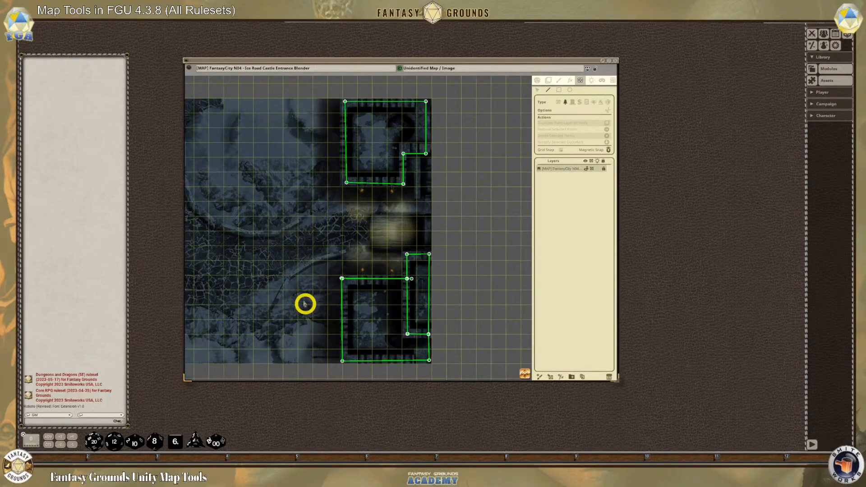
# Draw a straight terrain line south from the northern tower's notch along the wall towards the gate
pyautogui.scroll(1, 377, 271)
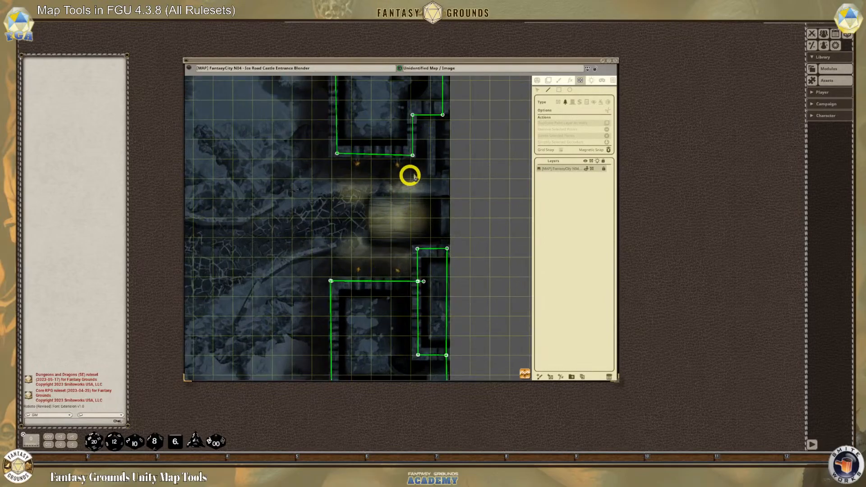
pyautogui.click(430, 114)
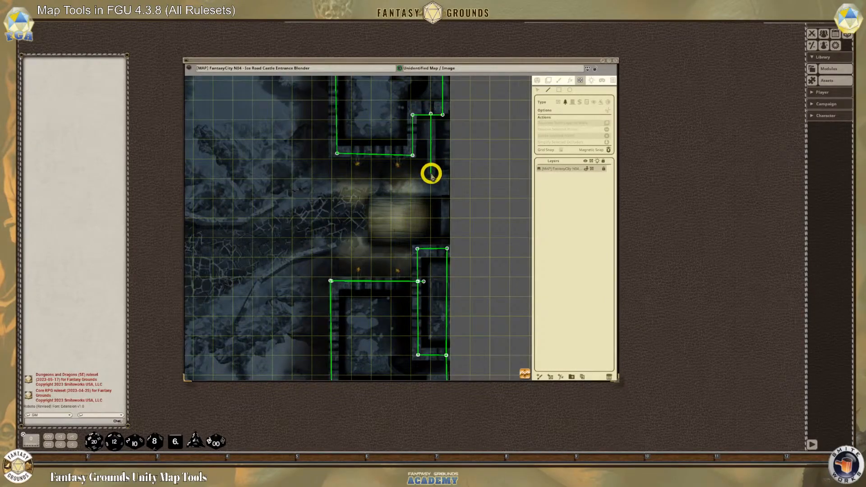
pyautogui.doubleClick(431, 174)
pyautogui.scroll(-1, 386, 222)
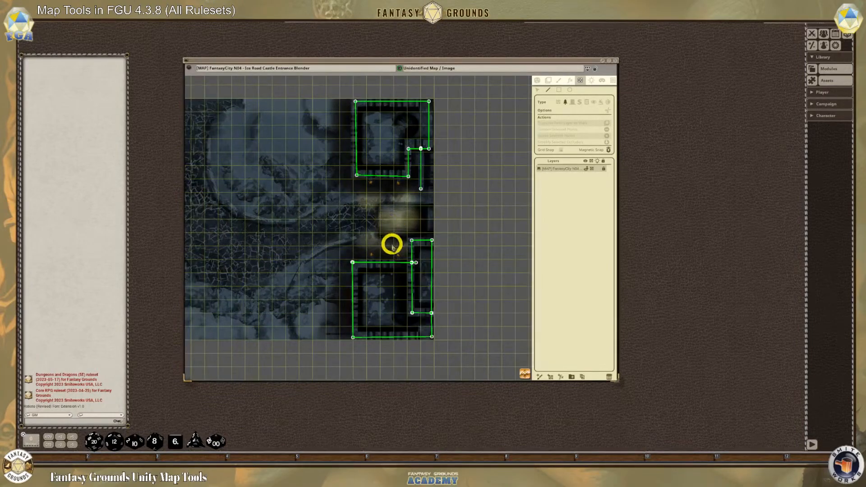
# Examine the gate area between the outlined towers, including the bridge and the torches beside it
pyautogui.scroll(1, 390, 243)
pyautogui.scroll(-2, 401, 256)
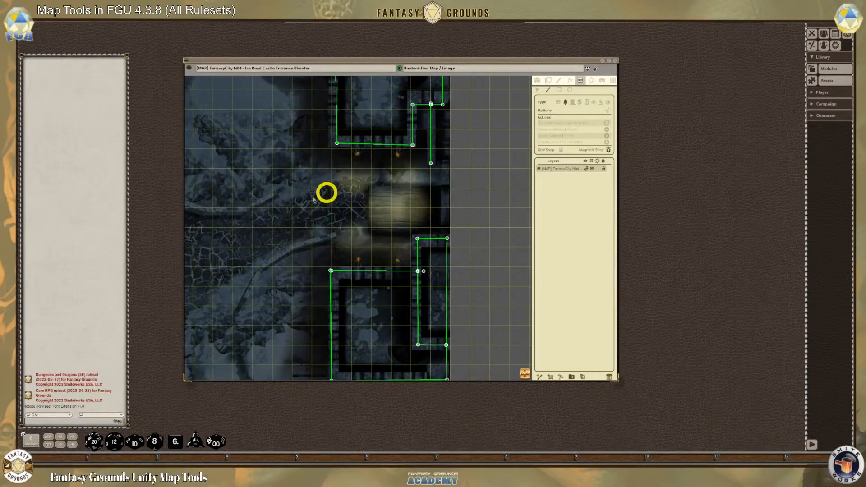
pyautogui.scroll(3, 274, 223)
pyautogui.scroll(-2, 274, 223)
pyautogui.moveTo(524, 373); pyautogui.dragTo(373, 345)
pyautogui.scroll(2, 419, 223)
pyautogui.scroll(-2, 427, 245)
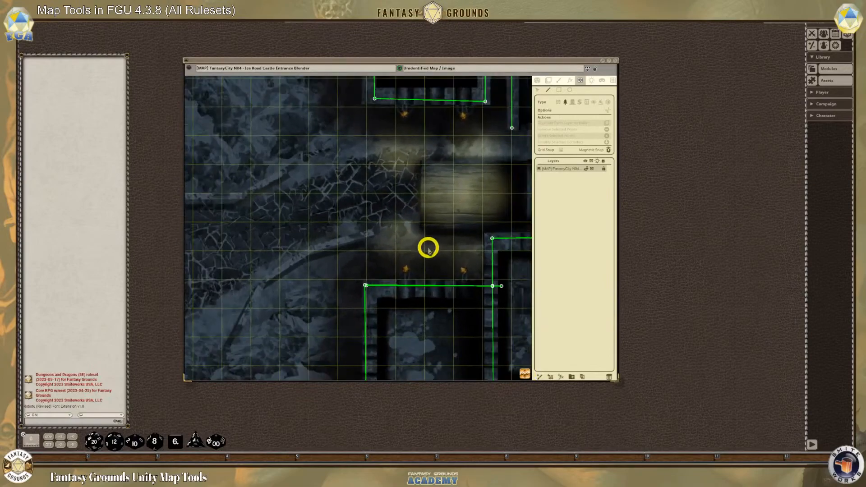
pyautogui.scroll(2, 460, 277)
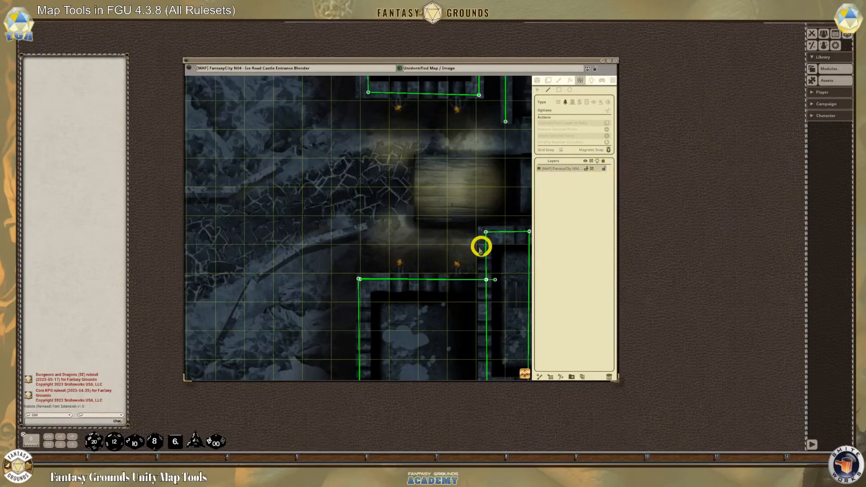
pyautogui.scroll(-1, 397, 263)
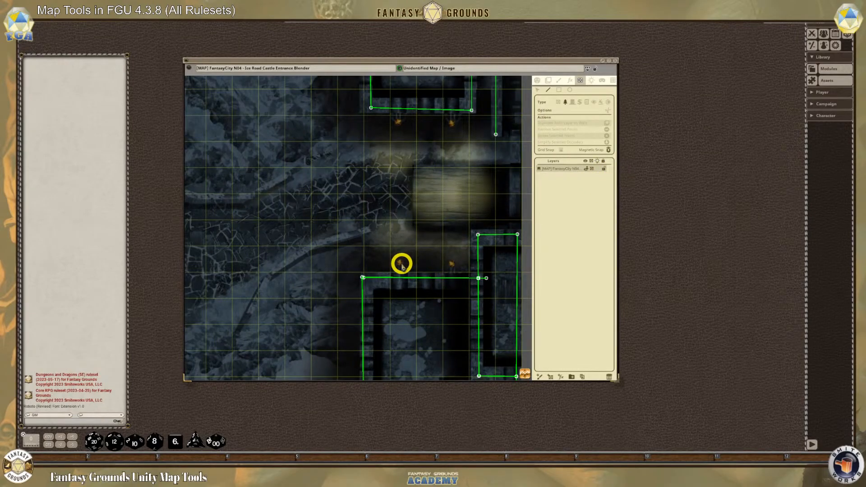
# Place four light sources with the Torch preset on the two torches north and the two torches south of the bridge
pyautogui.click(591, 81)
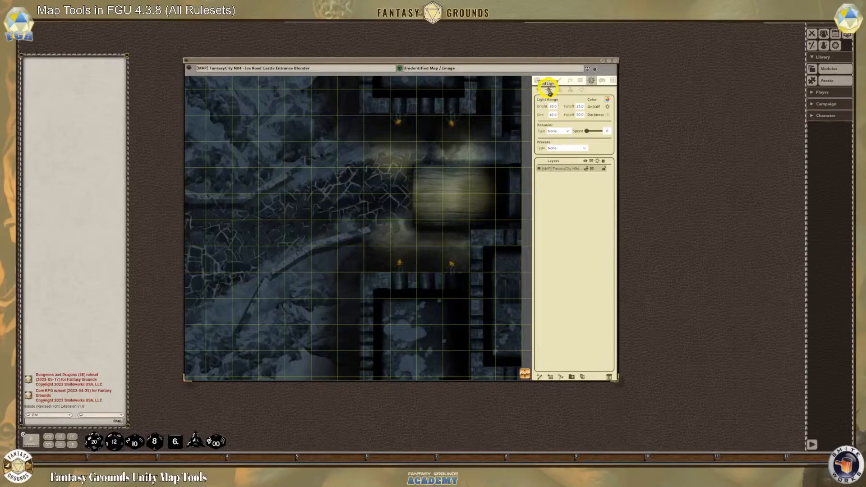
pyautogui.click(584, 149)
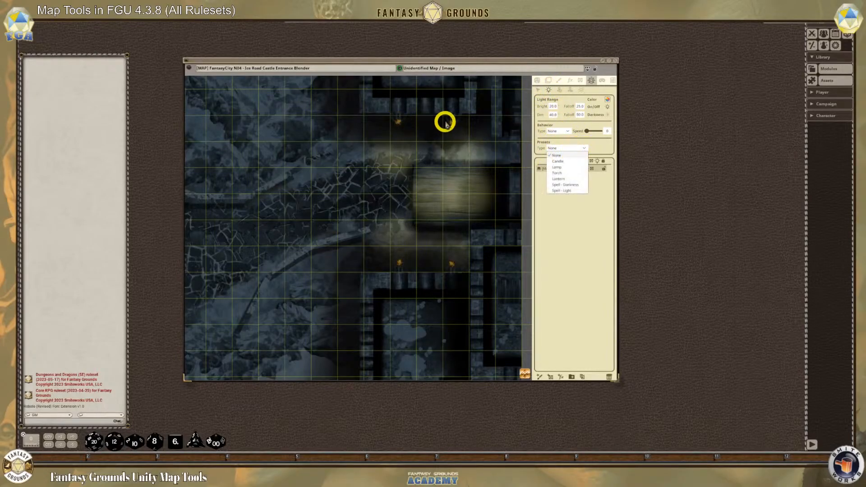
pyautogui.click(559, 173)
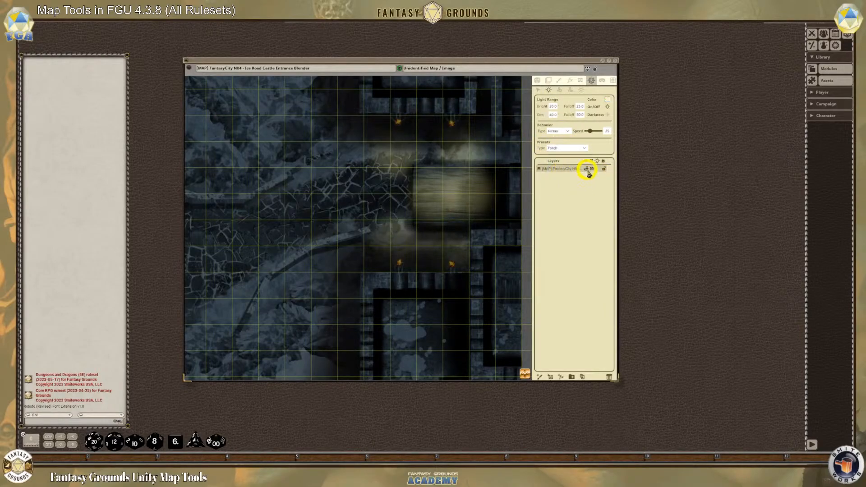
pyautogui.click(398, 124)
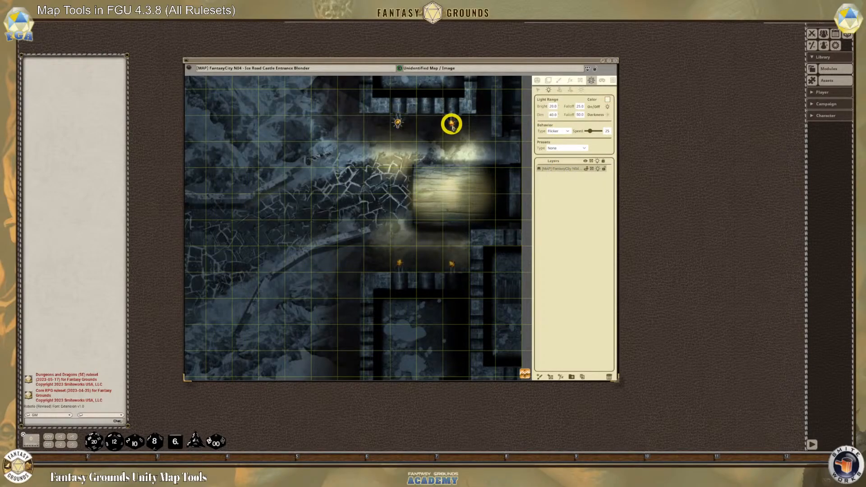
pyautogui.click(451, 123)
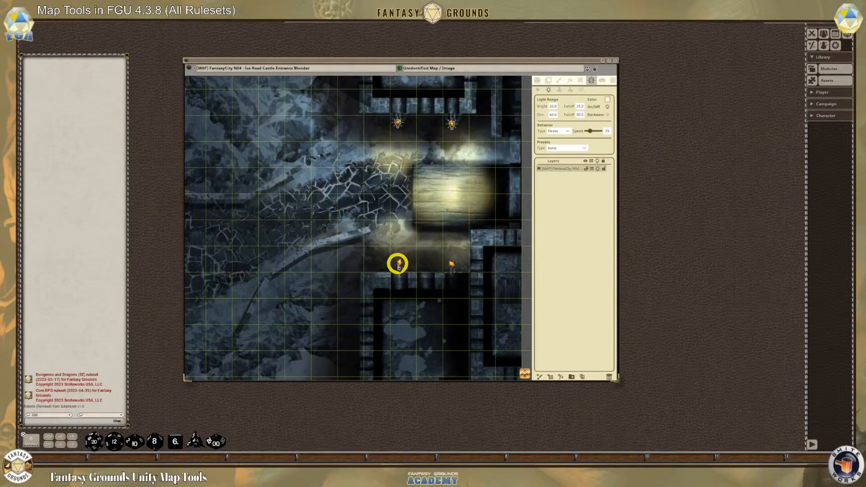
pyautogui.click(399, 265)
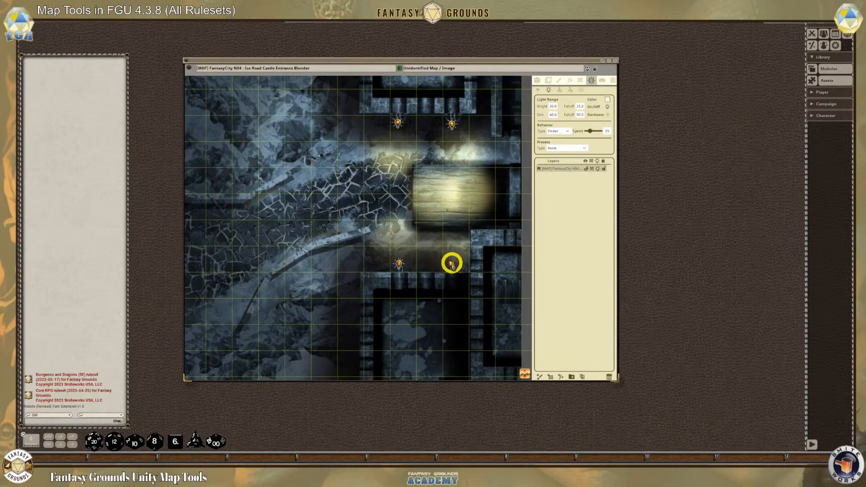
pyautogui.click(452, 265)
# Select the northeastern torch light and examine the low walls lining the road up to the bridge
pyautogui.scroll(-4, 412, 223)
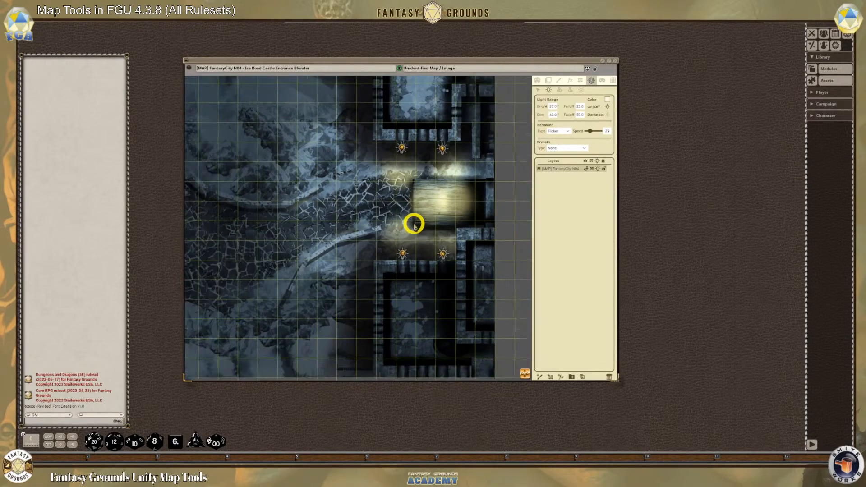
pyautogui.scroll(4, 412, 223)
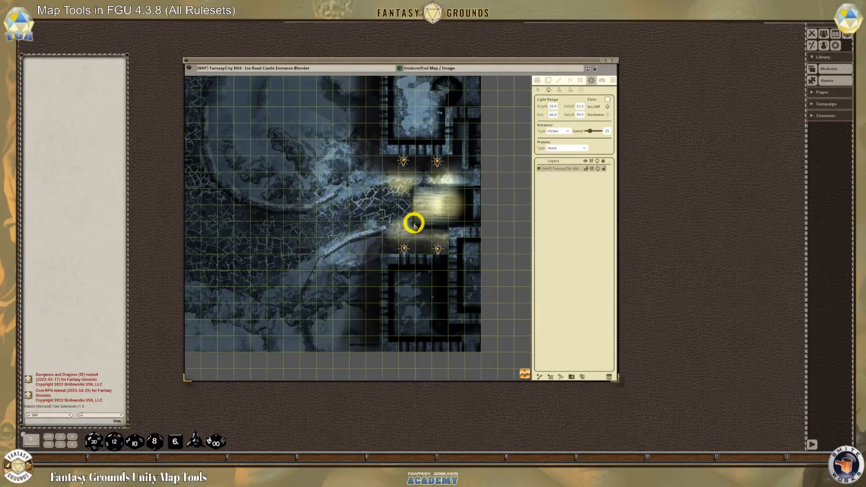
pyautogui.scroll(-2, 400, 167)
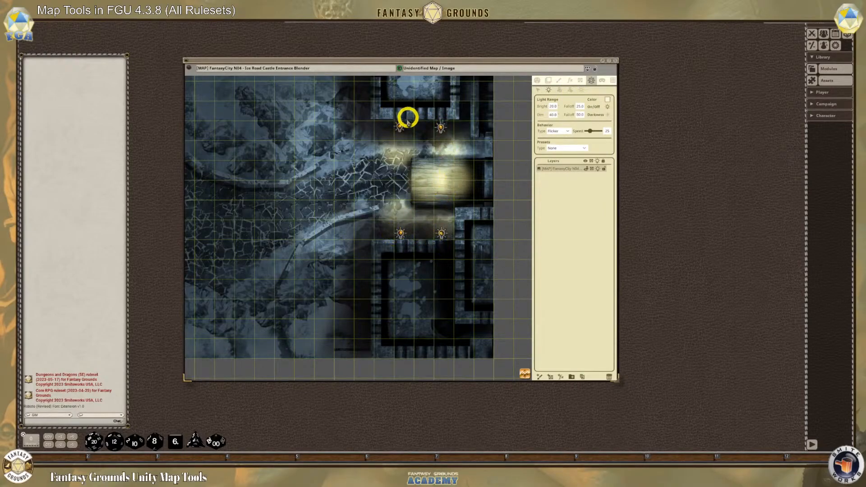
pyautogui.click(539, 91)
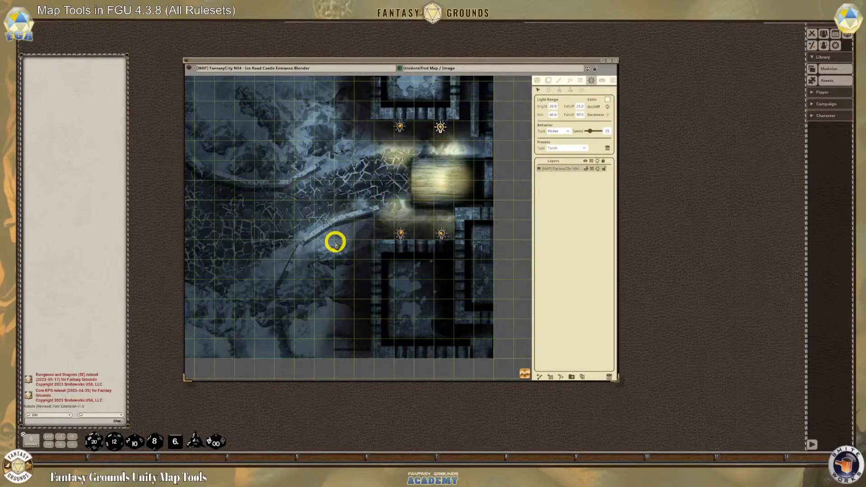
pyautogui.scroll(-2, 336, 240)
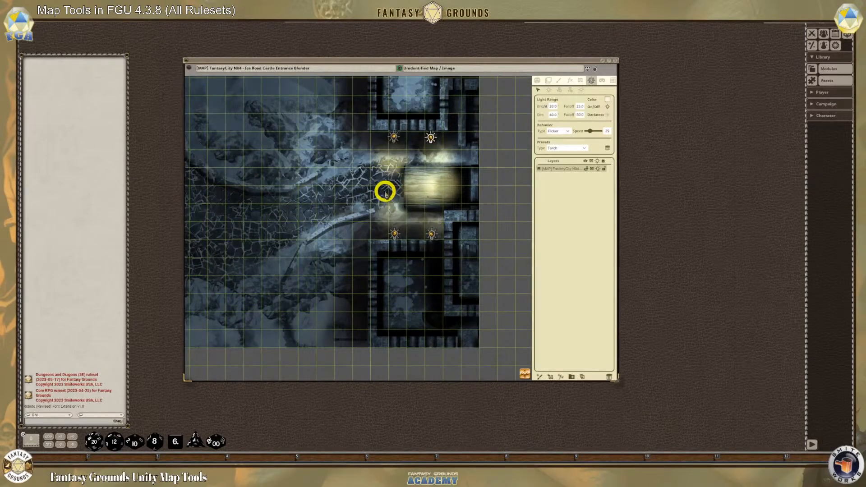
pyautogui.scroll(5, 342, 230)
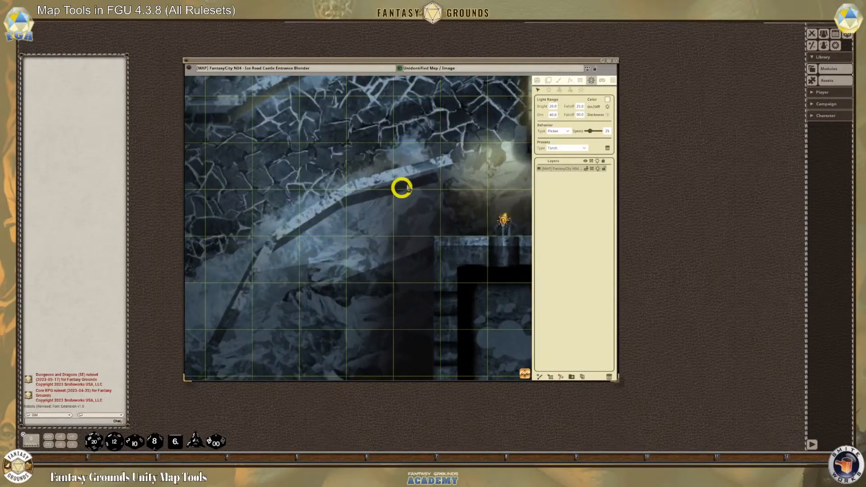
pyautogui.scroll(-5, 244, 280)
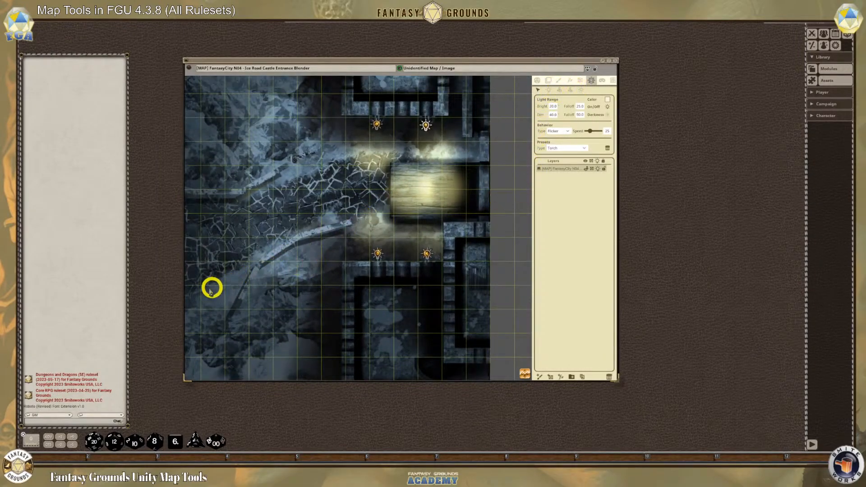
pyautogui.scroll(-3, 209, 286)
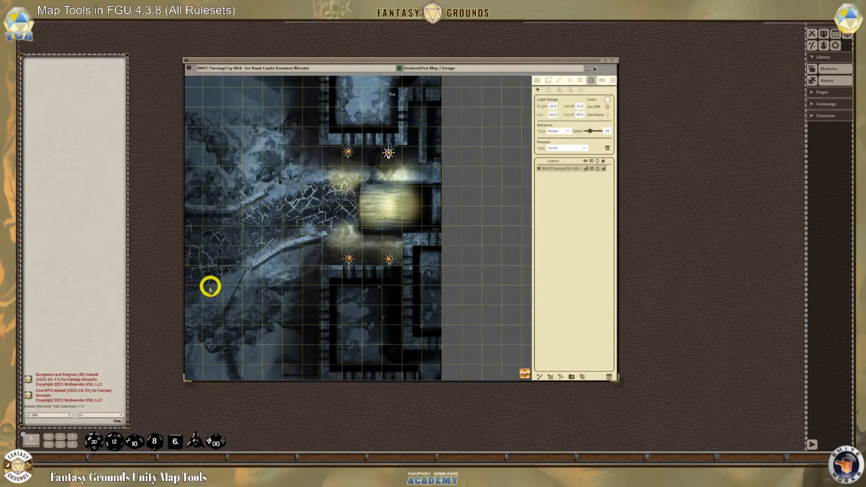
pyautogui.moveTo(525, 373); pyautogui.dragTo(288, 358)
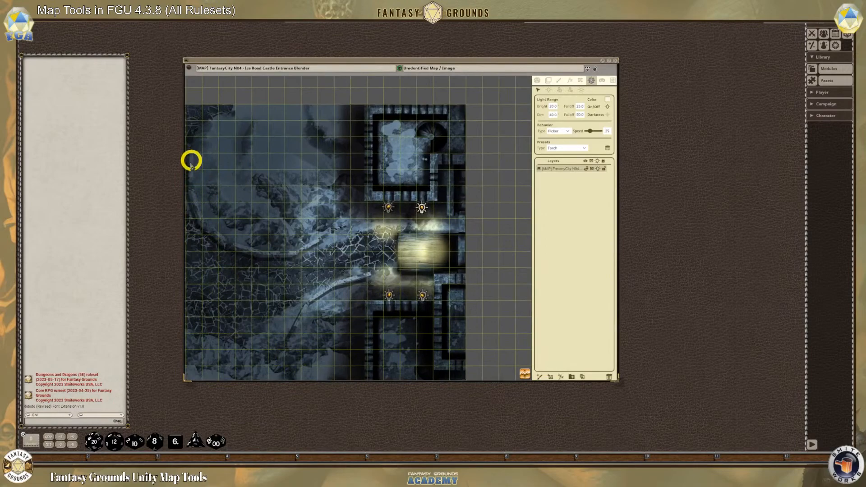
pyautogui.scroll(2, 356, 291)
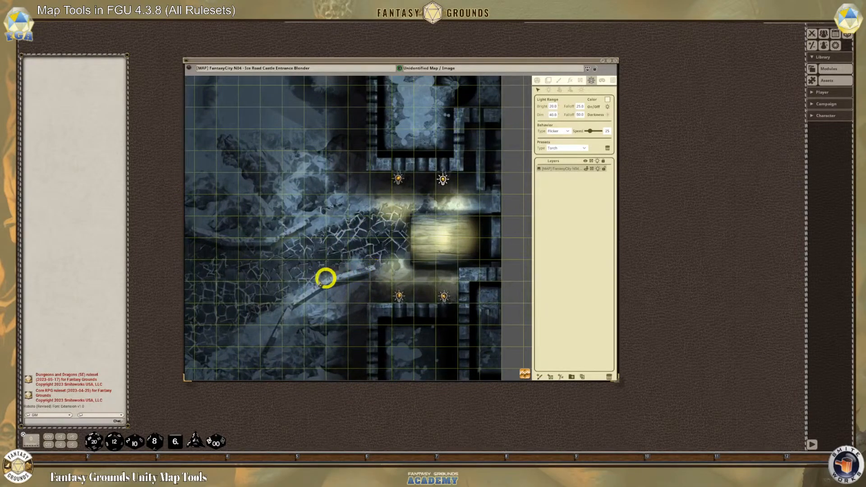
pyautogui.scroll(-1, 292, 325)
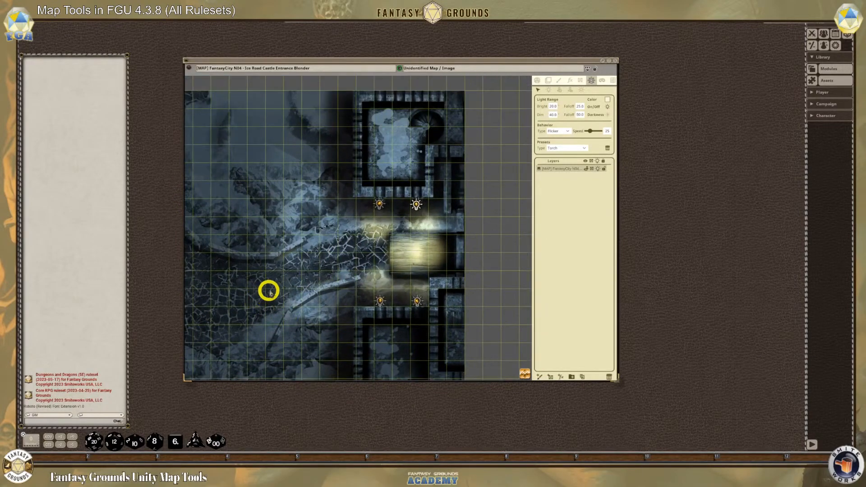
pyautogui.scroll(3, 297, 266)
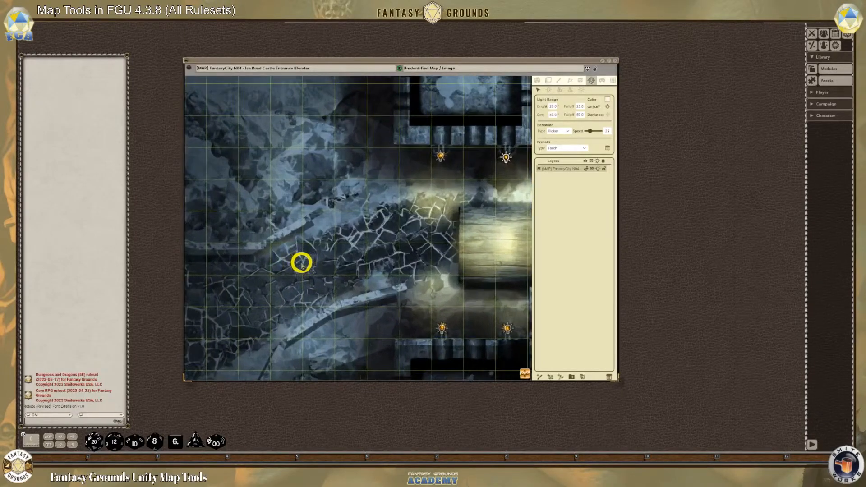
pyautogui.scroll(-2, 374, 261)
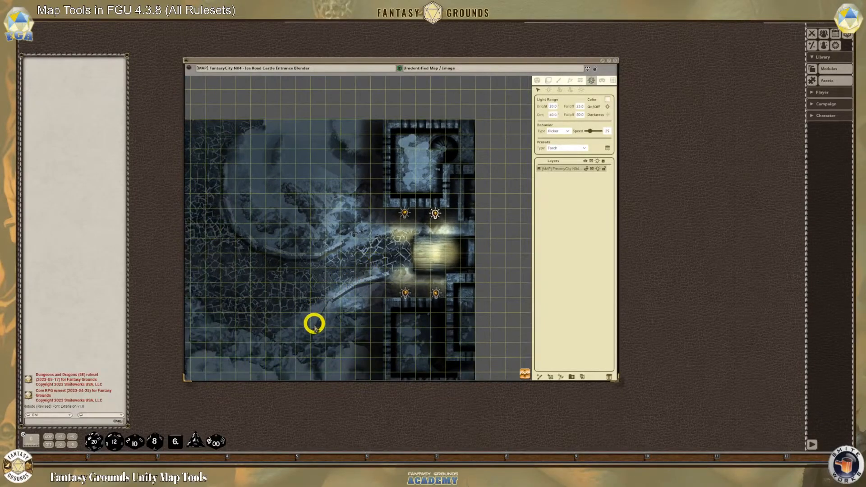
pyautogui.scroll(3, 315, 338)
pyautogui.scroll(-2, 417, 245)
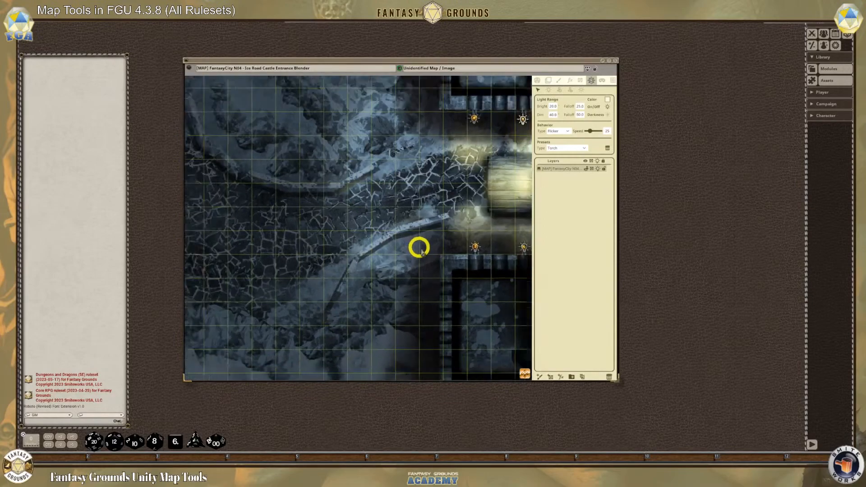
# Trace the low curved wall southwest of the bridge with an open window-type line-of-sight line, from its bridge end to its southwest end
pyautogui.click(580, 81)
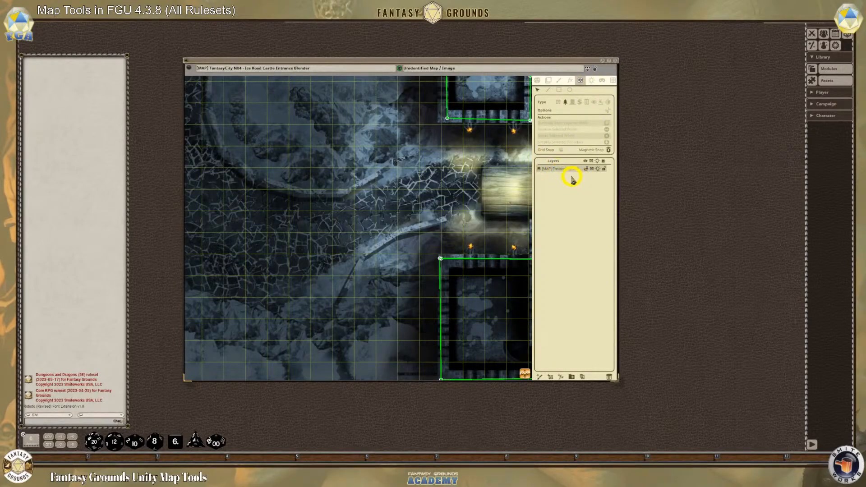
pyautogui.scroll(10, 451, 262)
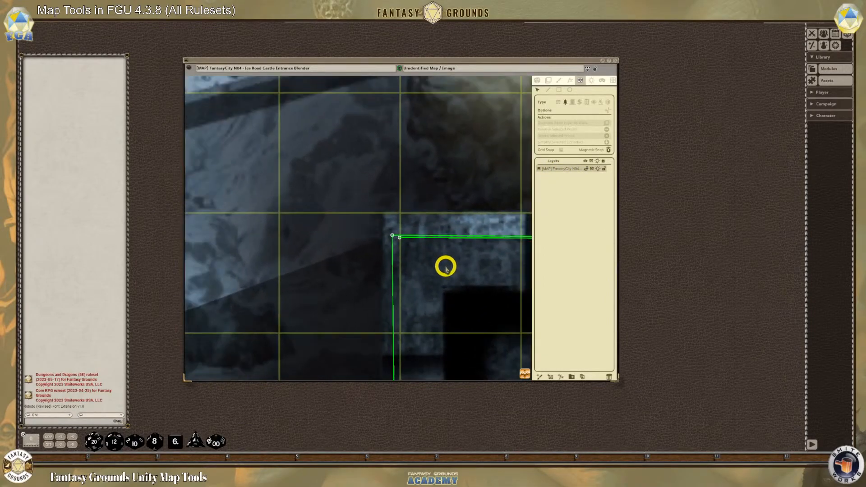
pyautogui.scroll(-8, 445, 266)
pyautogui.scroll(-1, 378, 250)
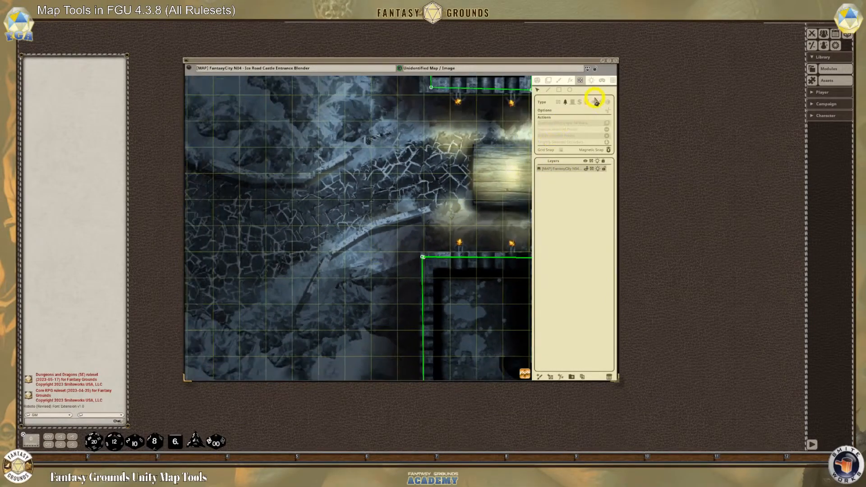
pyautogui.click(587, 104)
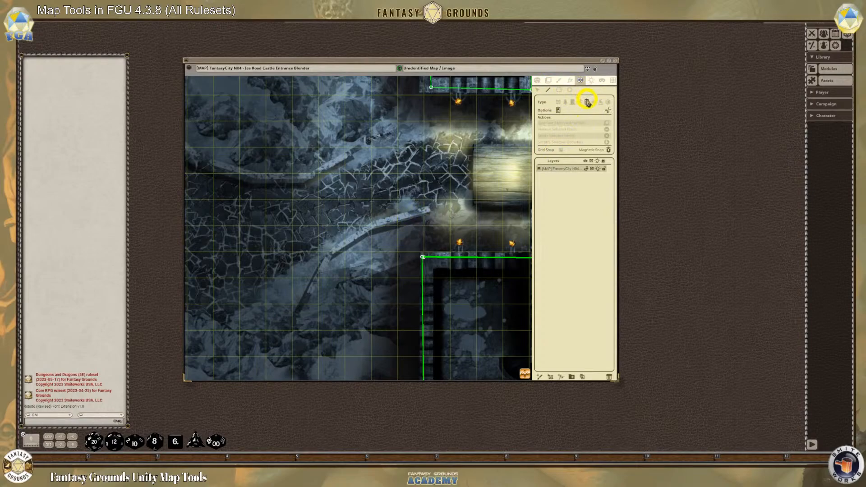
pyautogui.click(426, 210)
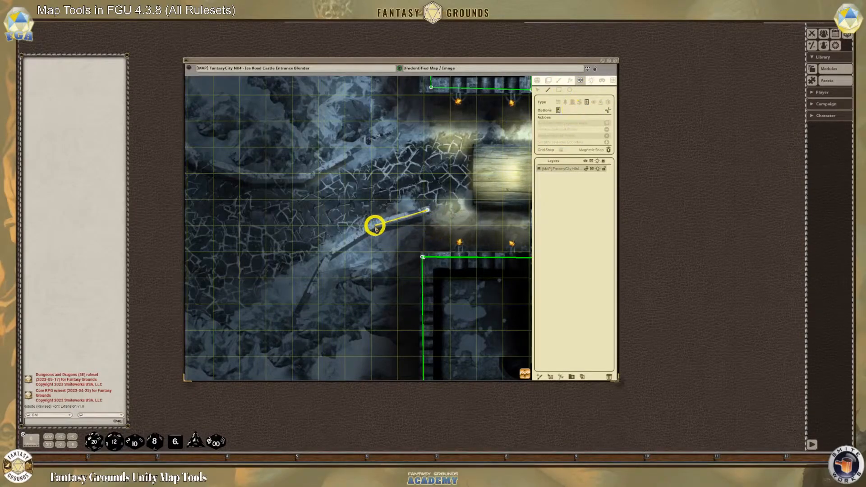
pyautogui.click(375, 223)
pyautogui.click(336, 249)
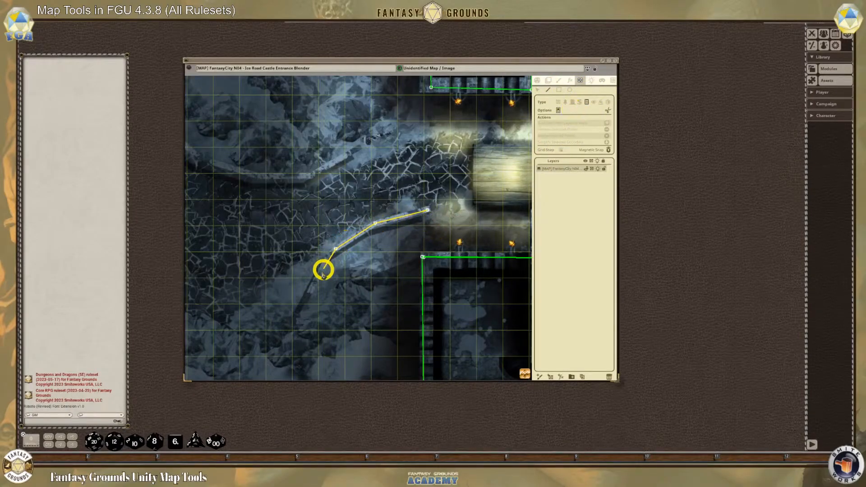
pyautogui.doubleClick(298, 311)
# Trace the long curved wall around the round hill northwest of the bridge with an open window-type line-of-sight line, ending near the bridge
pyautogui.scroll(-3, 300, 207)
pyautogui.scroll(1, 231, 113)
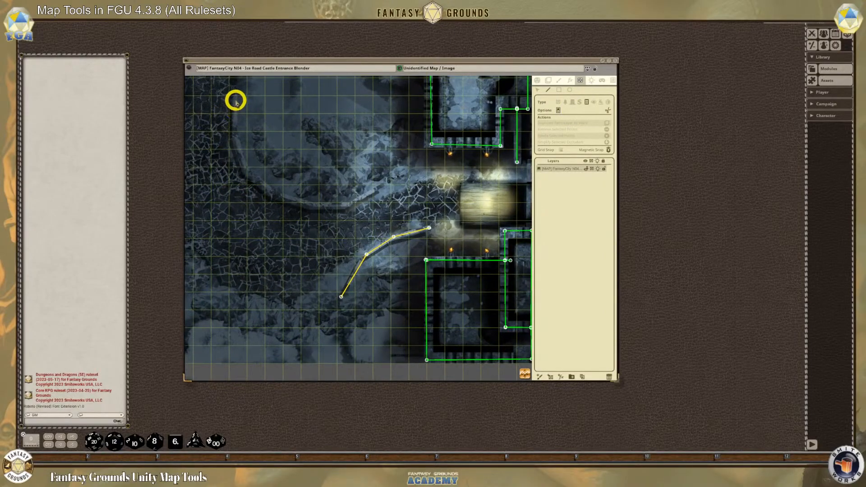
pyautogui.scroll(-2, 230, 109)
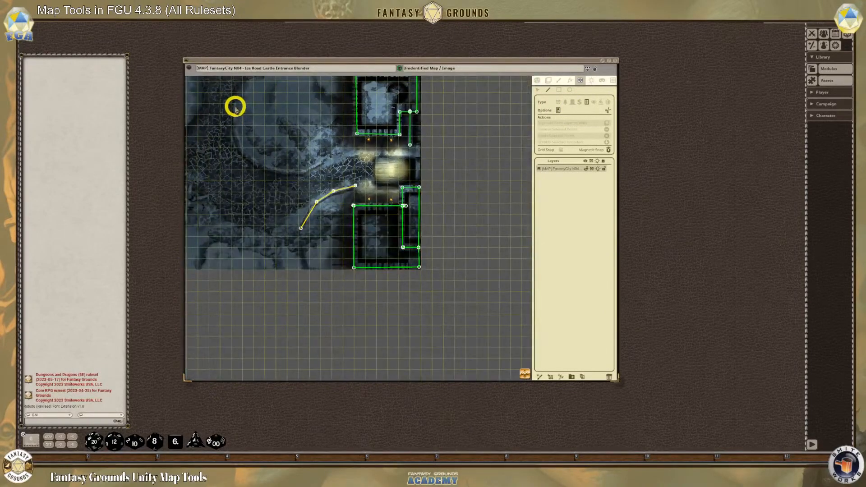
pyautogui.click(234, 105)
pyautogui.click(234, 122)
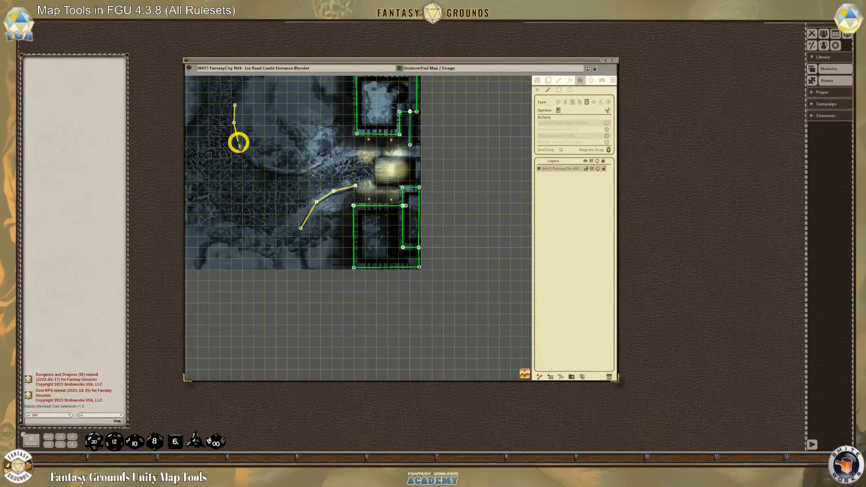
pyautogui.click(238, 143)
pyautogui.click(252, 159)
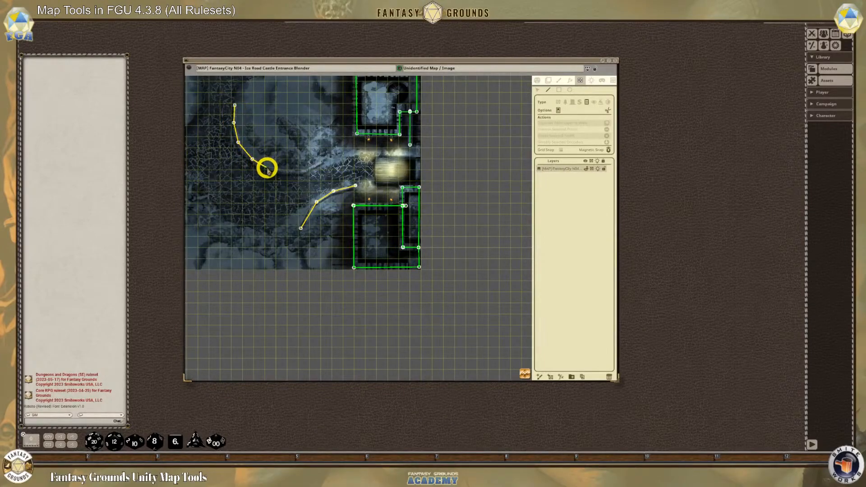
pyautogui.click(291, 171)
pyautogui.click(309, 170)
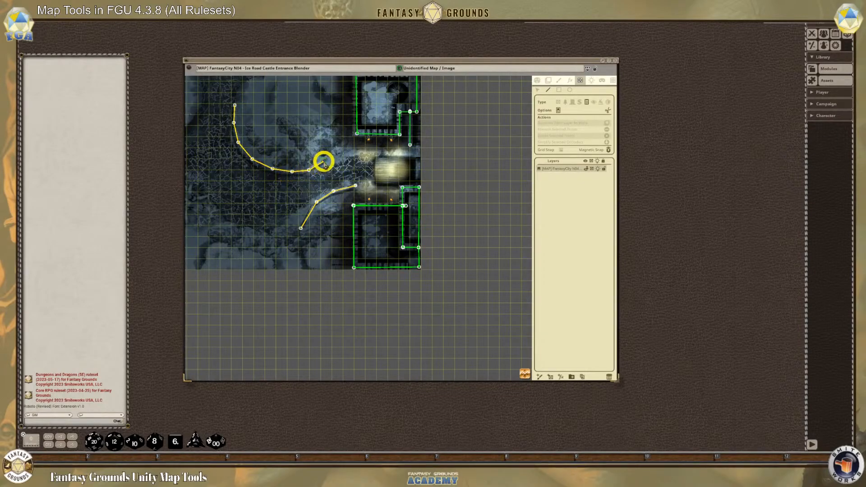
pyautogui.scroll(5, 323, 161)
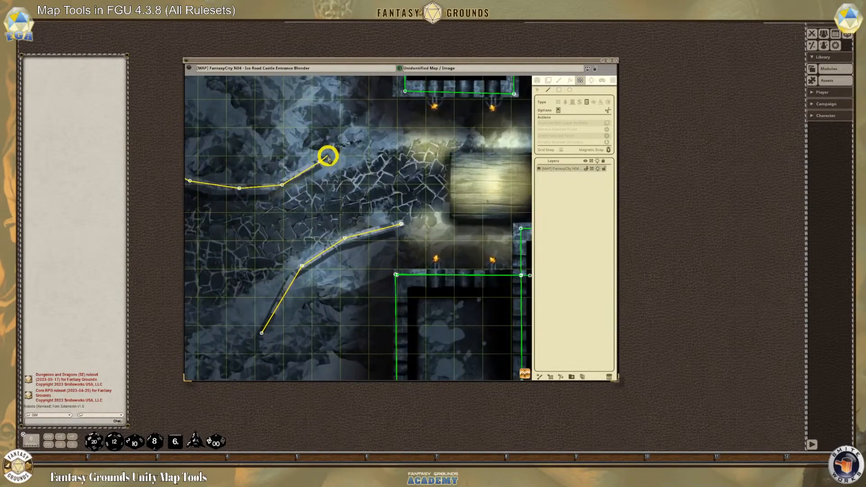
pyautogui.scroll(-5, 383, 172)
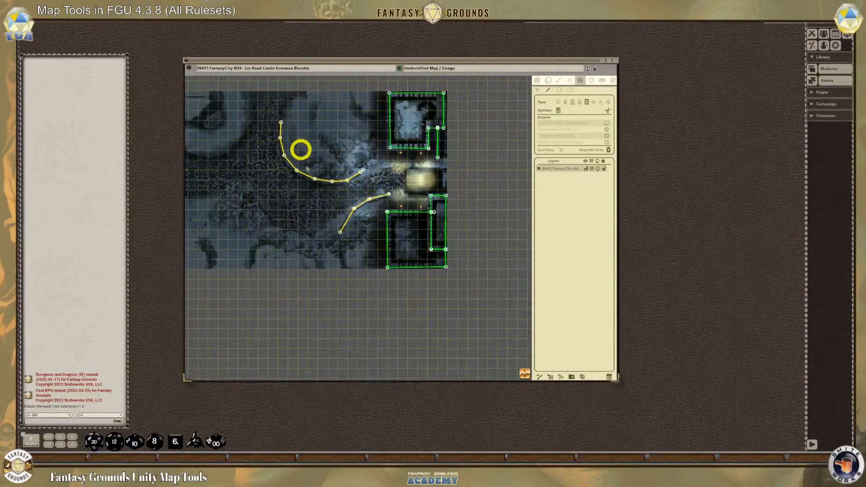
pyautogui.scroll(3, 207, 177)
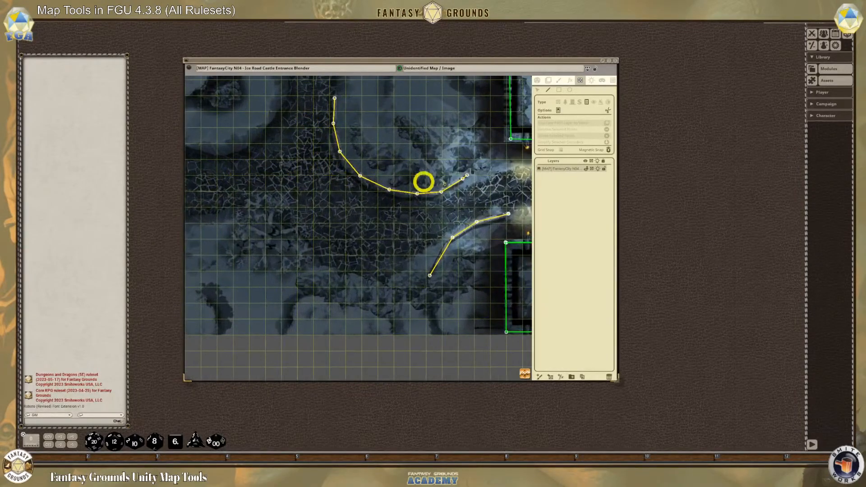
pyautogui.scroll(-3, 469, 213)
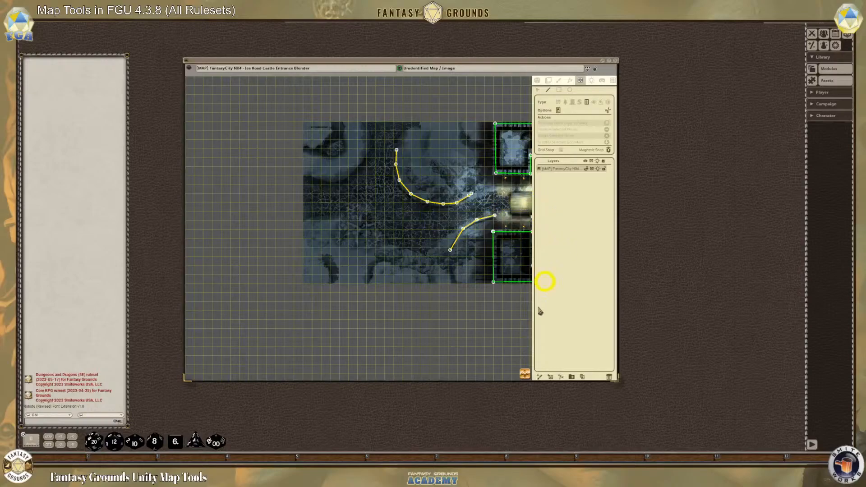
pyautogui.moveTo(527, 370); pyautogui.dragTo(637, 364)
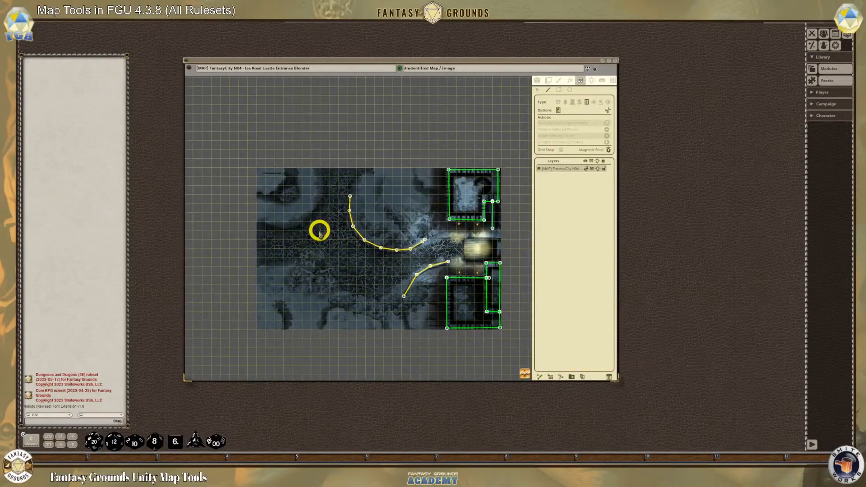
# Move the map window closer to the chat area, then lock and unlock the map to leave line-of-sight editing
pyautogui.scroll(4, 320, 235)
pyautogui.scroll(-2, 440, 266)
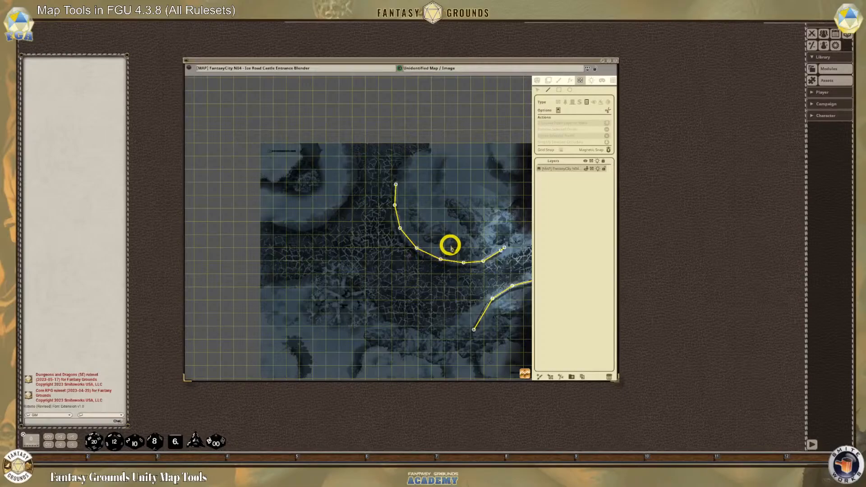
pyautogui.scroll(-1, 414, 288)
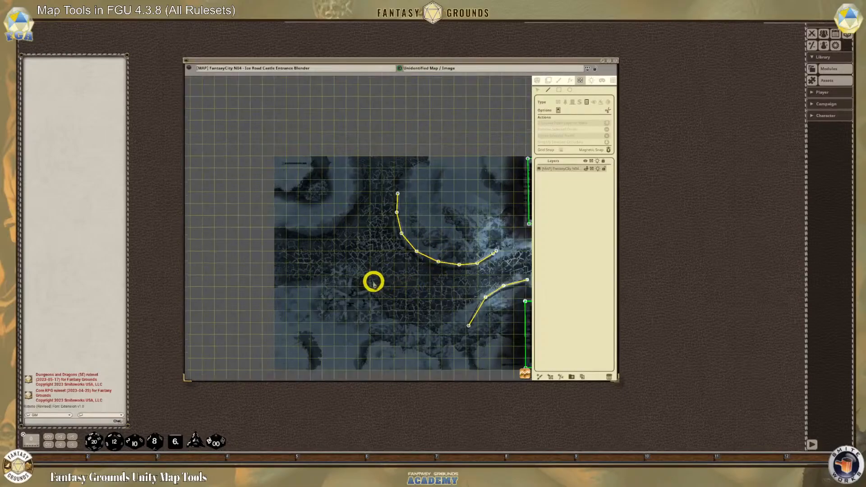
pyautogui.scroll(4, 406, 278)
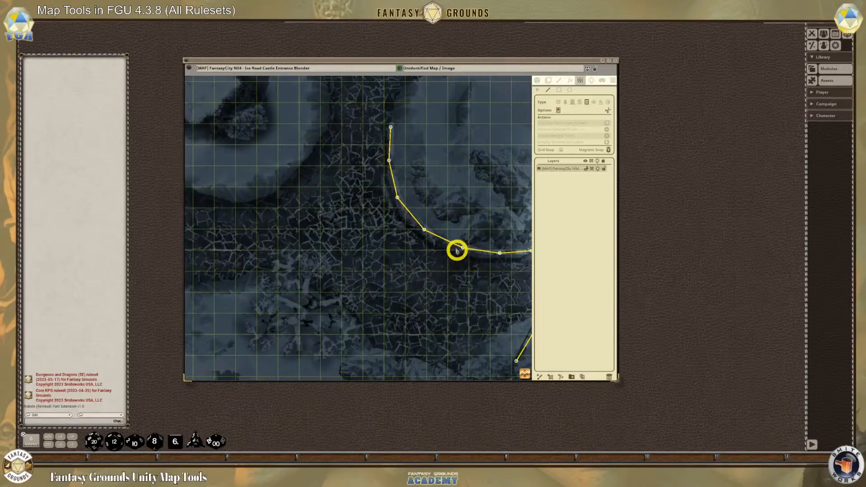
pyautogui.moveTo(414, 60); pyautogui.dragTo(364, 54)
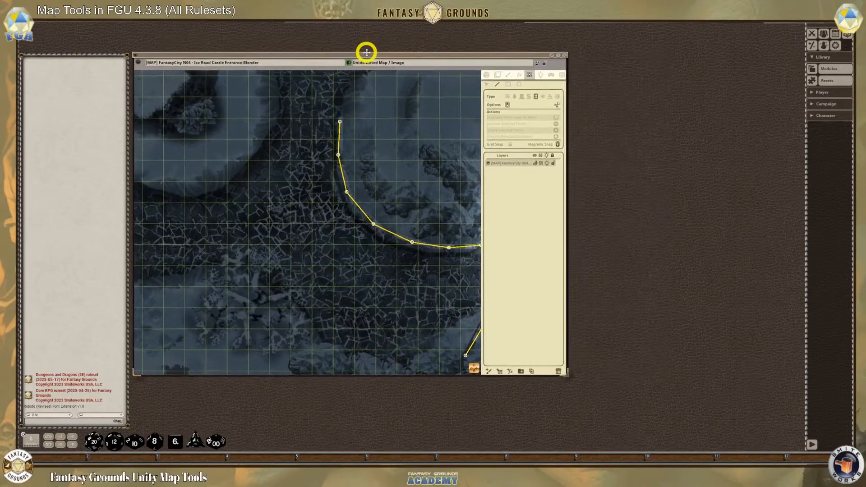
pyautogui.scroll(-2, 402, 186)
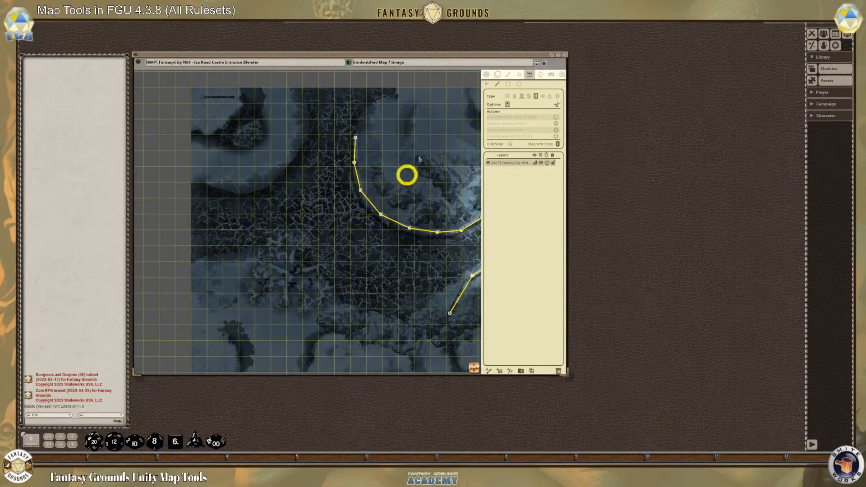
pyautogui.click(545, 66)
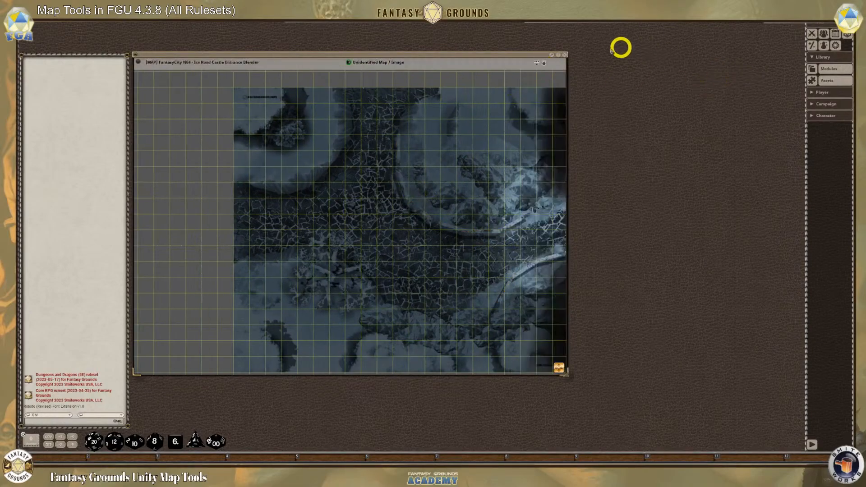
pyautogui.click(543, 63)
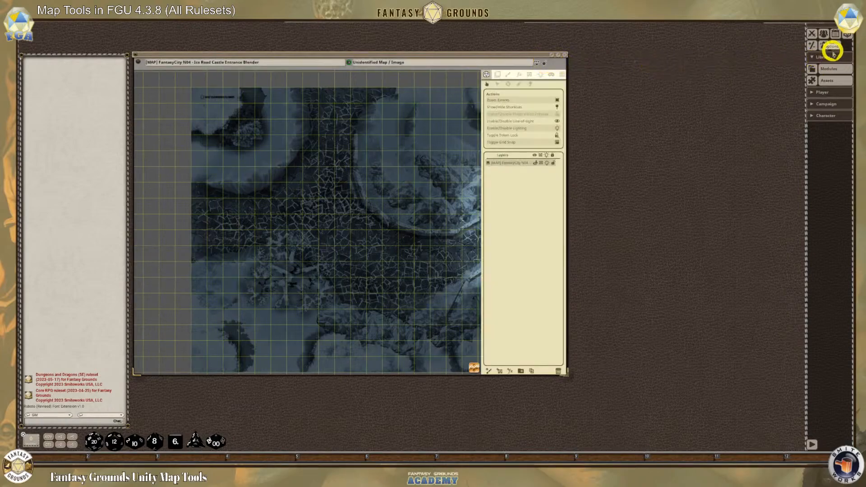
# Open the Assets window beside the map and limit its contents to images
pyautogui.click(818, 80)
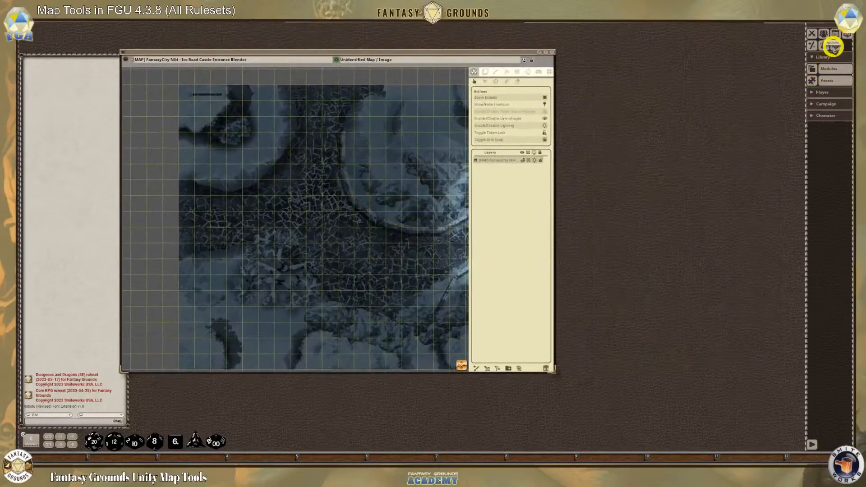
pyautogui.click(830, 69)
pyautogui.click(827, 80)
pyautogui.click(480, 98)
pyautogui.click(479, 97)
pyautogui.moveTo(441, 161); pyautogui.dragTo(655, 69)
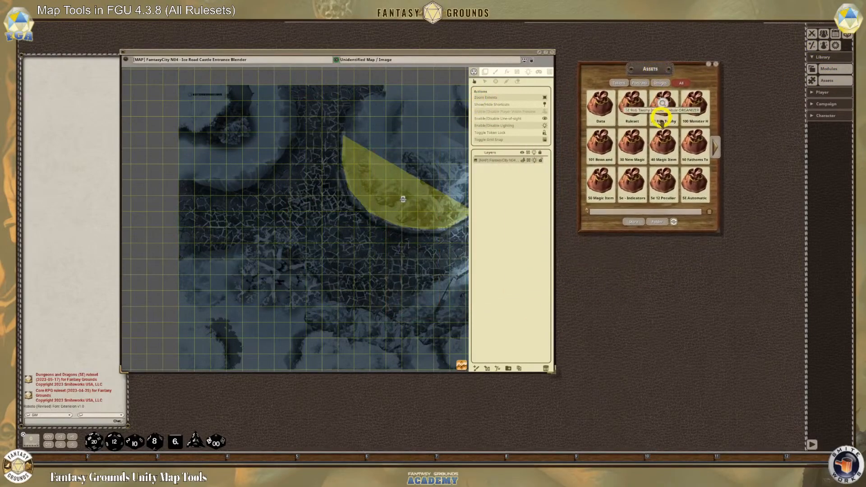
pyautogui.click(661, 84)
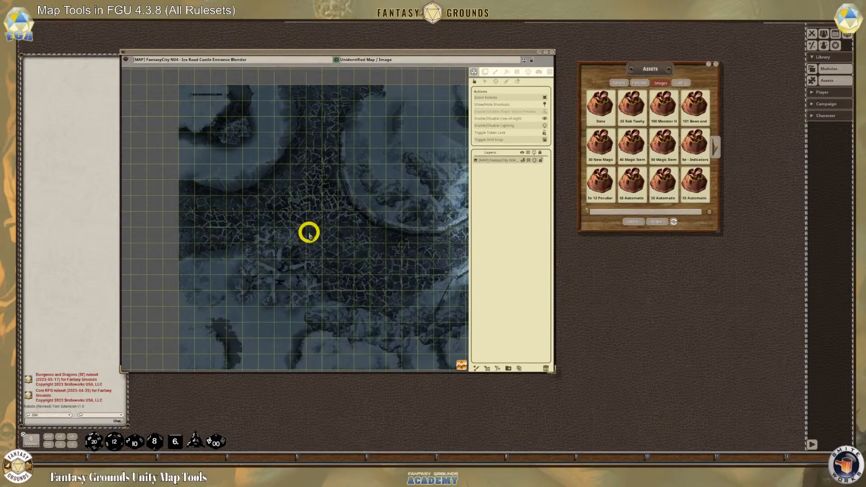
# Search the image assets for "fire pit" and enlarge the Assets window
pyautogui.scroll(4, 312, 233)
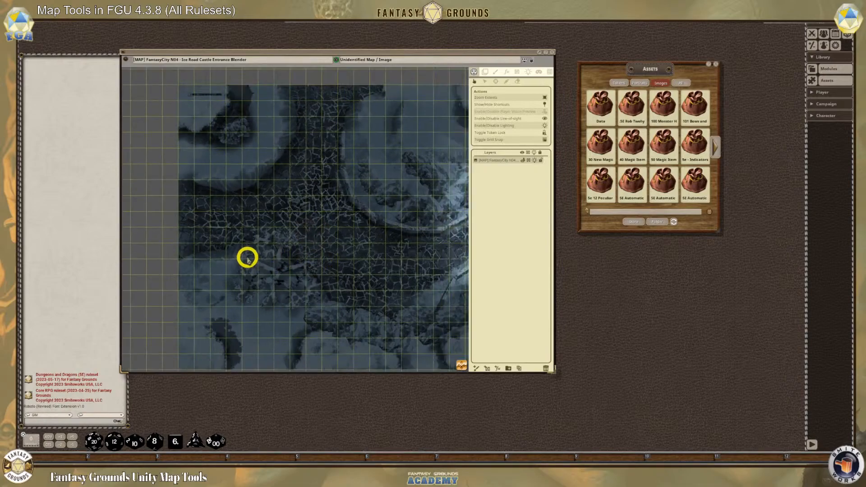
pyautogui.scroll(-4, 462, 245)
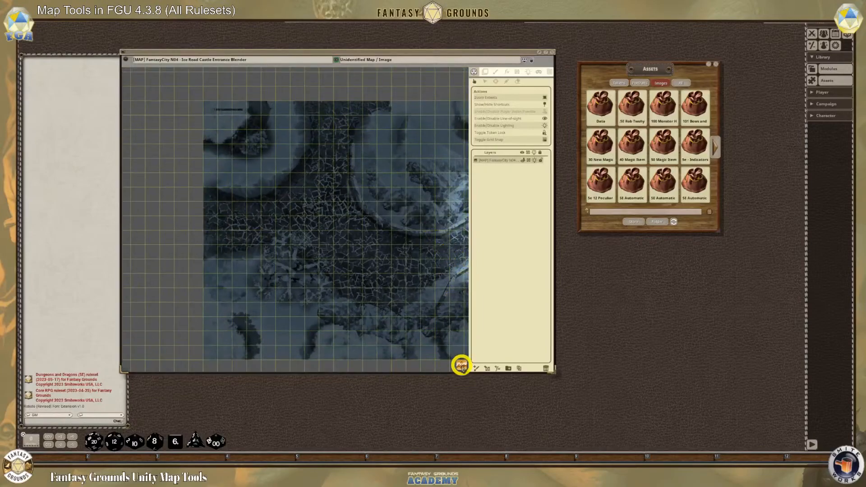
pyautogui.scroll(3, 477, 367)
pyautogui.scroll(2, 355, 294)
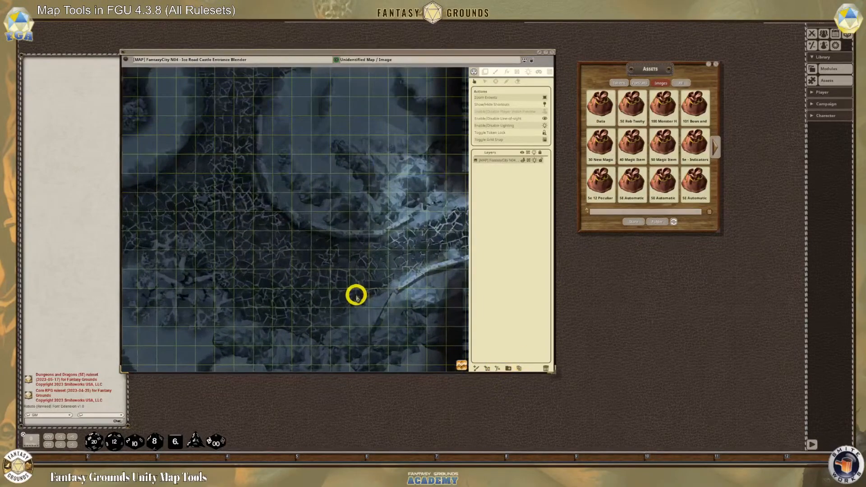
pyautogui.scroll(-1, 298, 298)
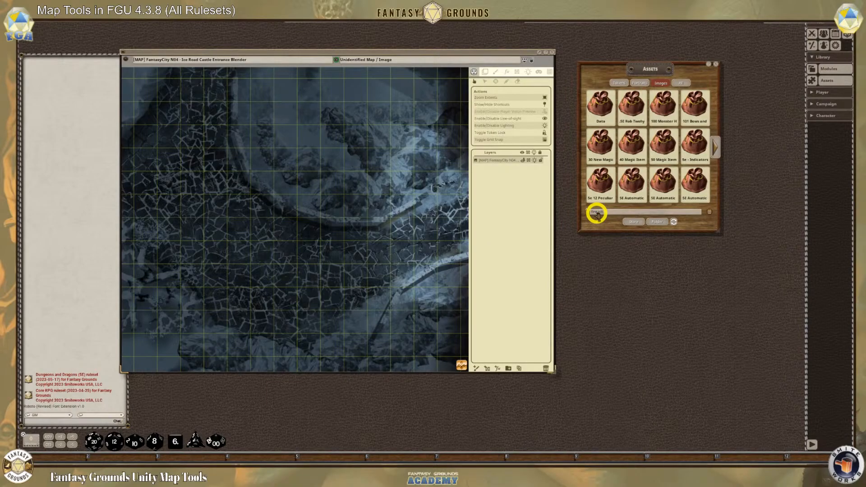
pyautogui.press('Return')
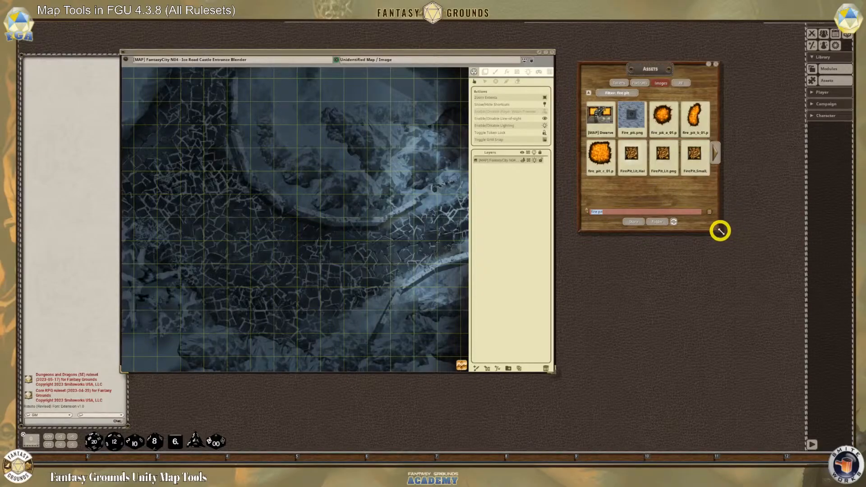
pyautogui.moveTo(722, 233); pyautogui.dragTo(797, 354)
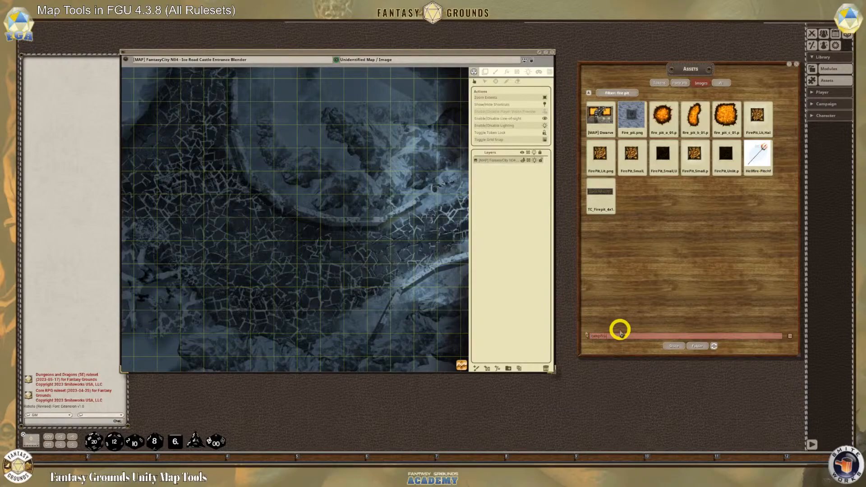
# Search the image assets for "campfire" and "fire", storing campfire_a_01.PNG and the bonfire image in separate hotkey bar slots
pyautogui.press('Return')
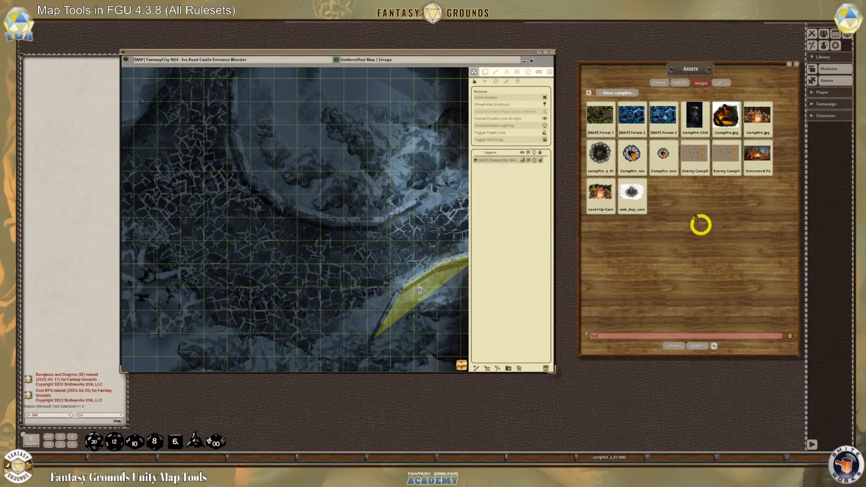
pyautogui.press('Return')
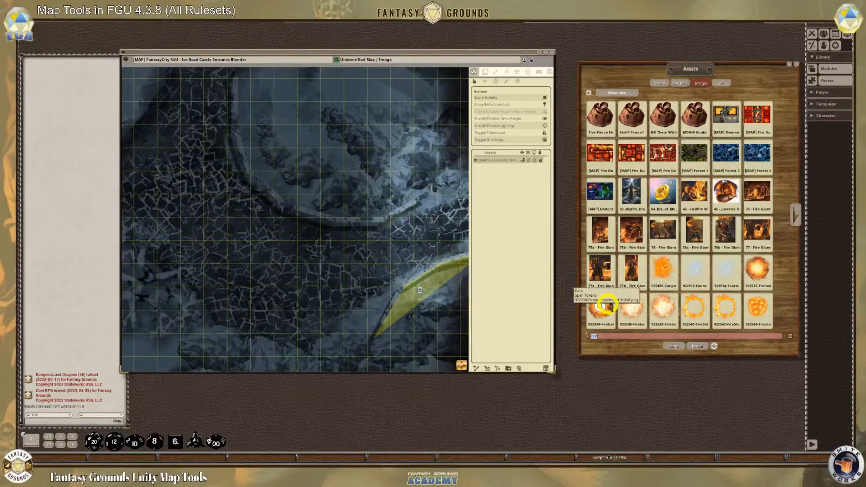
pyautogui.click(800, 214)
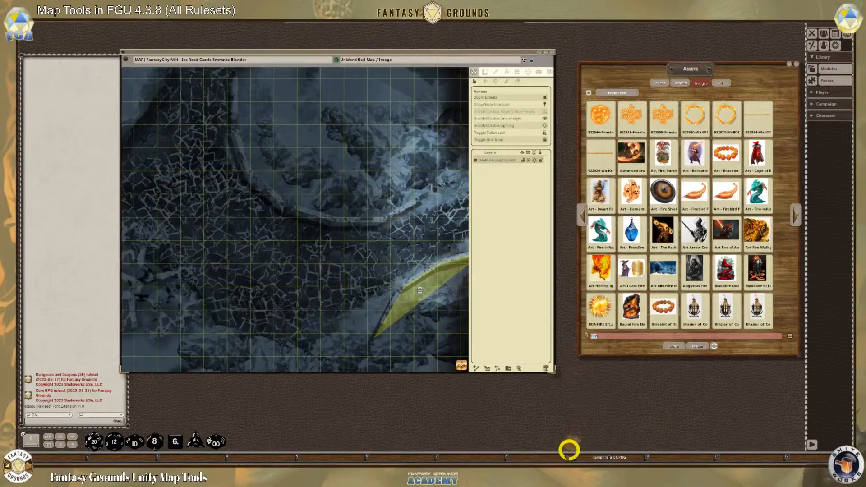
pyautogui.moveTo(554, 456); pyautogui.dragTo(555, 456)
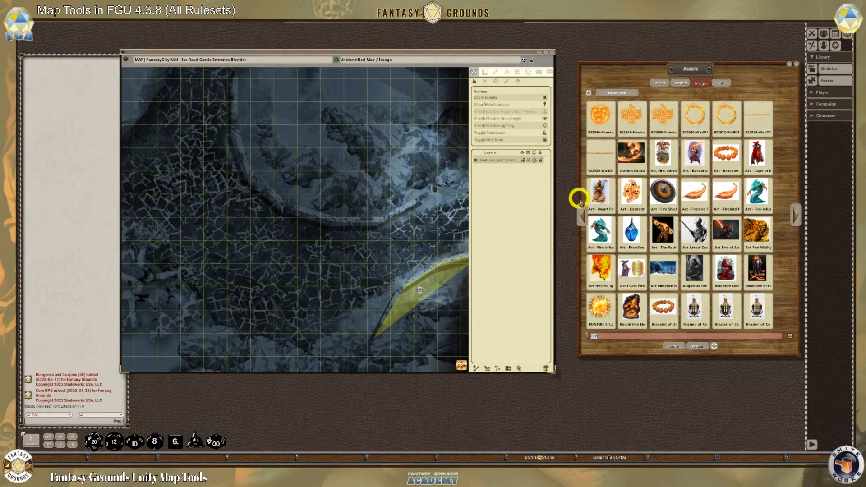
# Search the token assets for "torch" and store the Lit Torch token in a hotkey bar slot beside the bonfire image
pyautogui.click(658, 84)
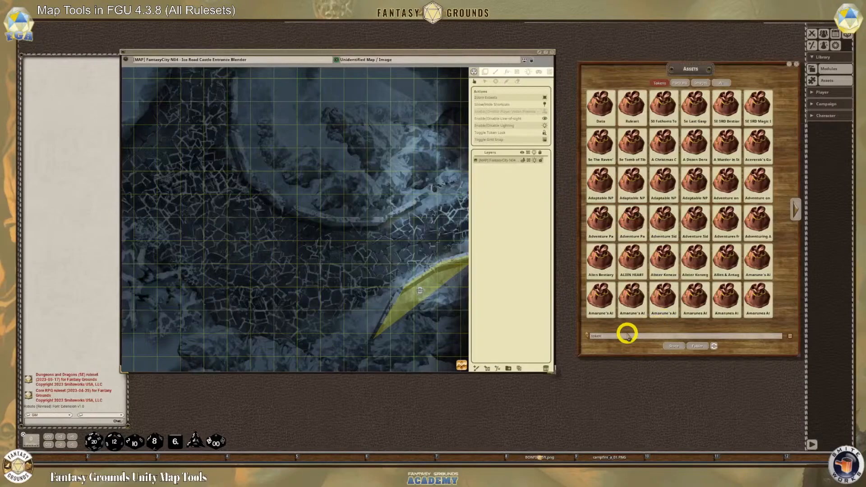
pyautogui.write('en')
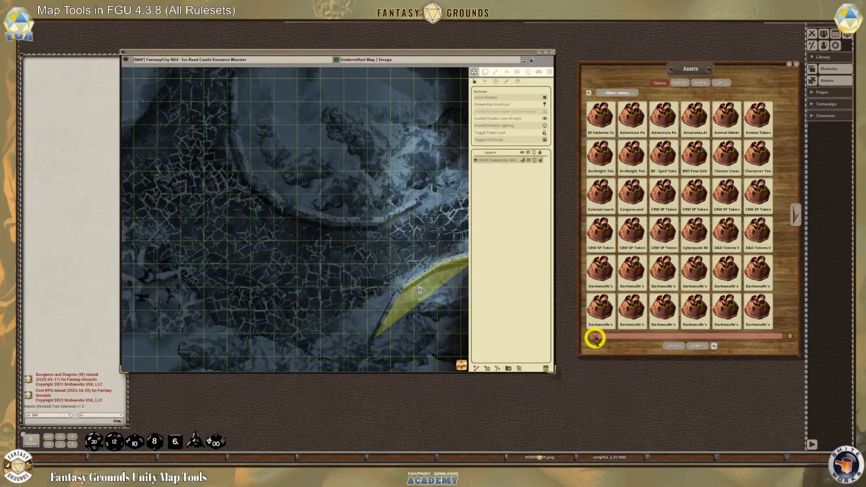
pyautogui.press('Return')
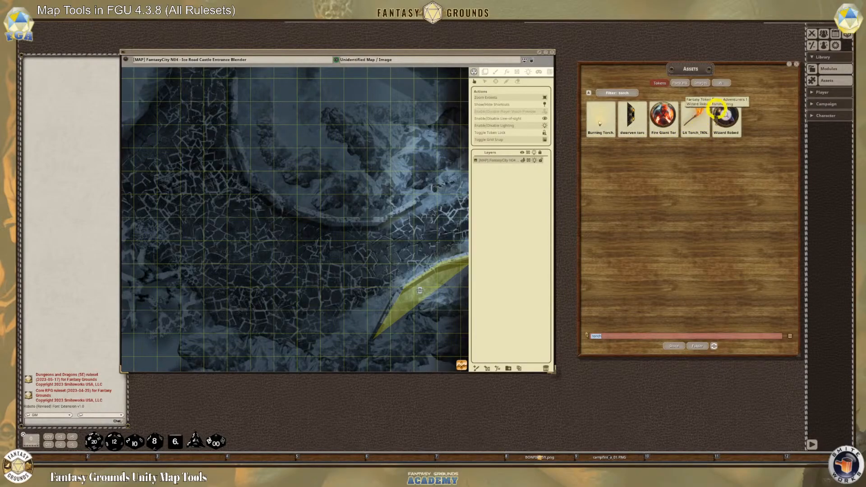
pyautogui.moveTo(471, 425); pyautogui.dragTo(469, 455)
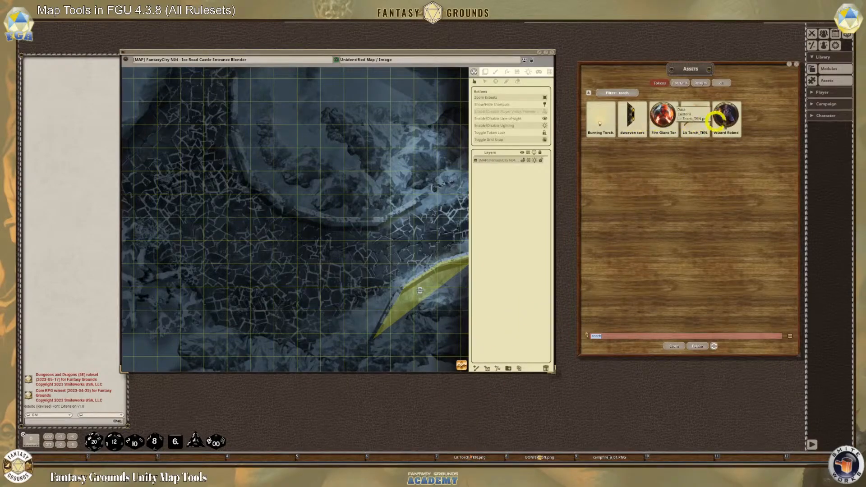
# Search the image assets for "torch" and close the Assets window
pyautogui.click(698, 84)
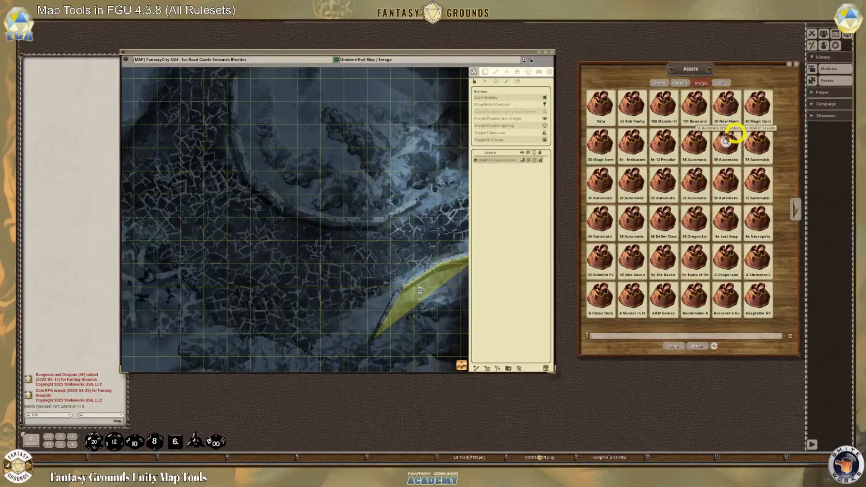
pyautogui.click(615, 335)
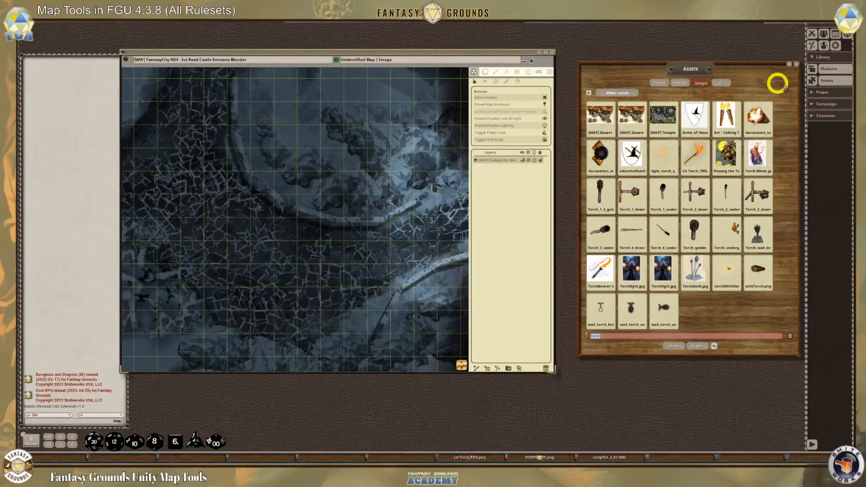
pyautogui.click(796, 64)
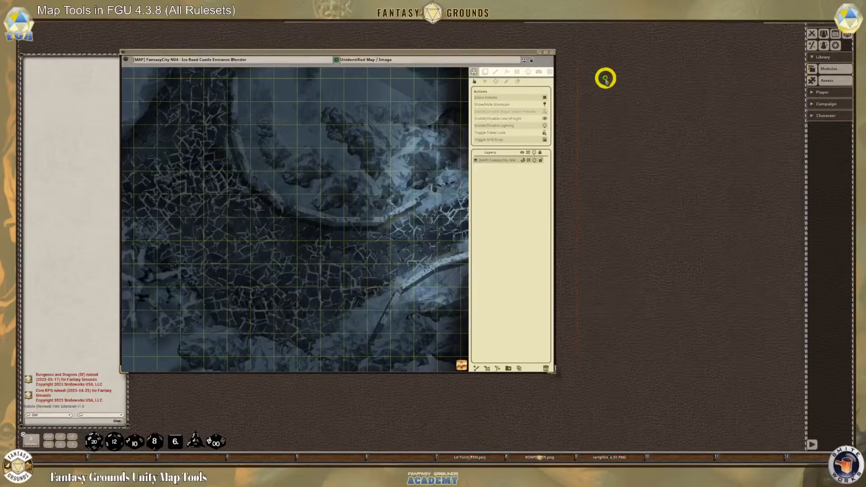
# Move the map window clear of the chat area, activate the layer tile tools, and deselect the map layer
pyautogui.moveTo(469, 51); pyautogui.dragTo(568, 35)
pyautogui.scroll(-3, 472, 205)
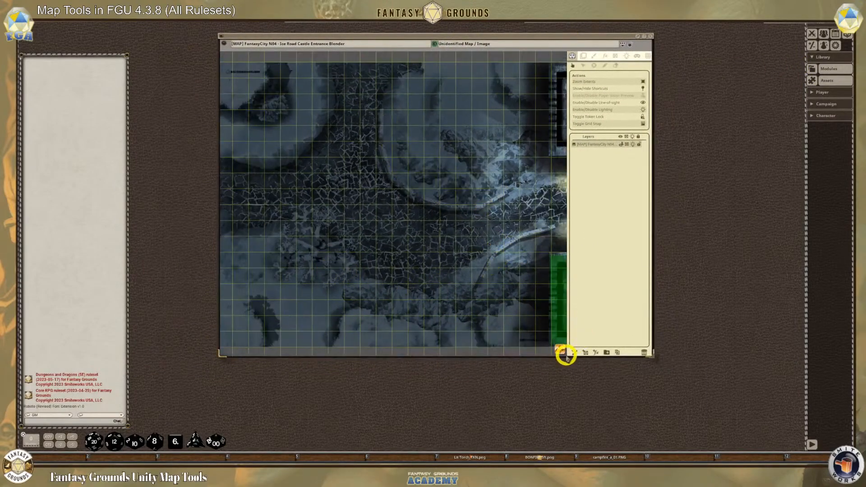
pyautogui.moveTo(563, 353); pyautogui.dragTo(632, 366)
pyautogui.scroll(-1, 363, 239)
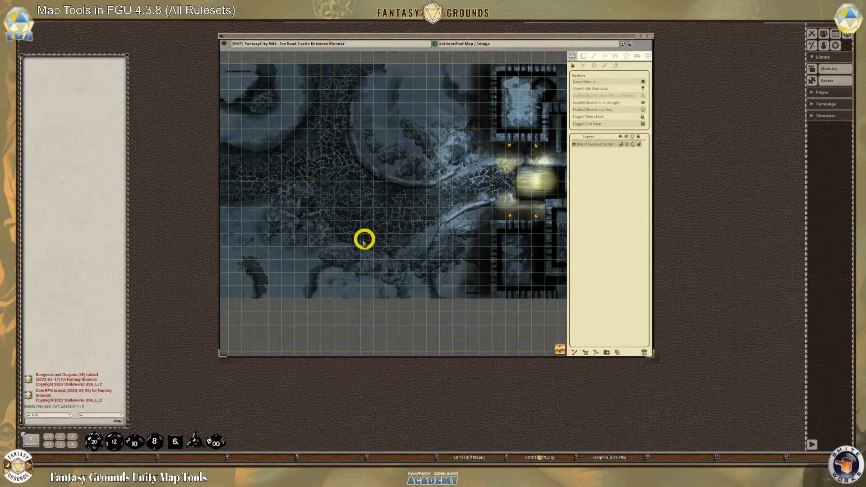
pyautogui.scroll(5, 364, 238)
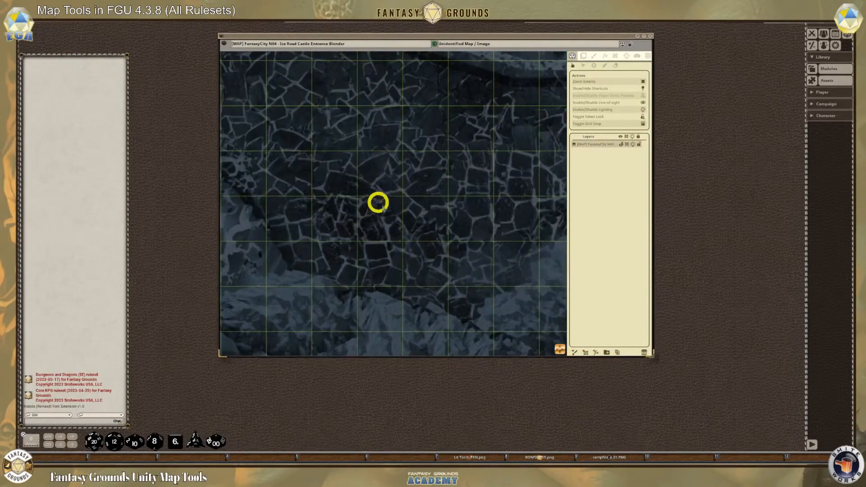
pyautogui.scroll(-2, 375, 200)
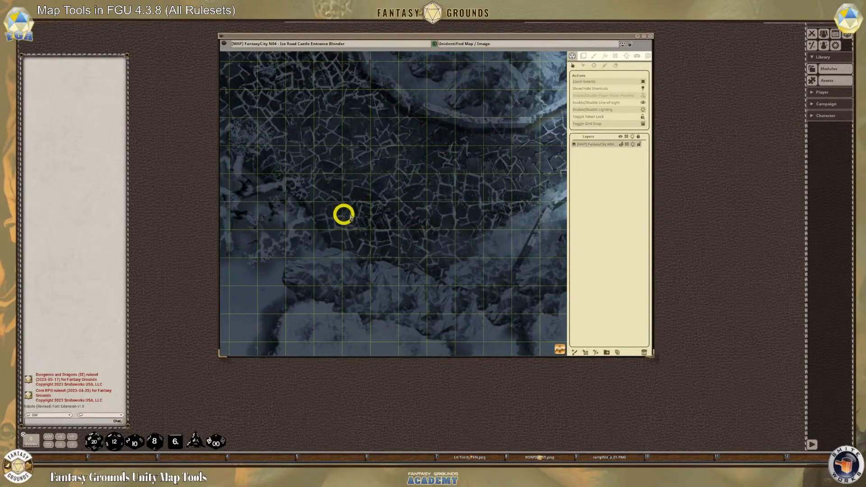
pyautogui.scroll(1, 348, 193)
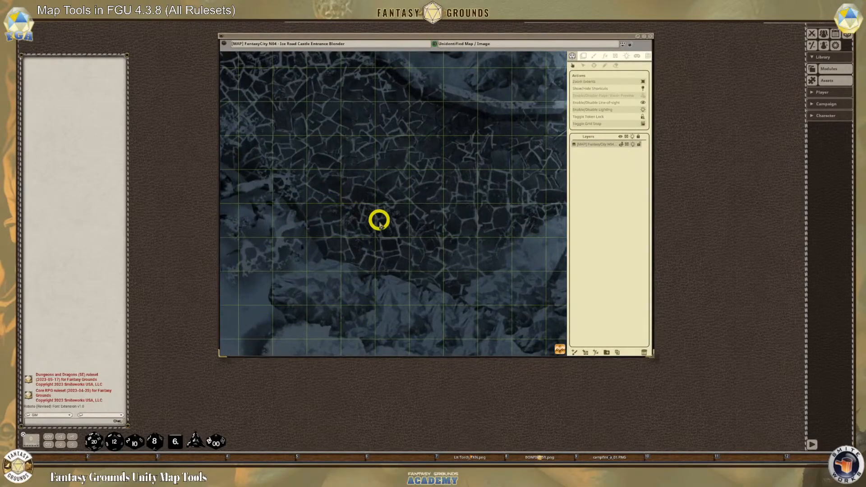
pyautogui.scroll(-1, 378, 218)
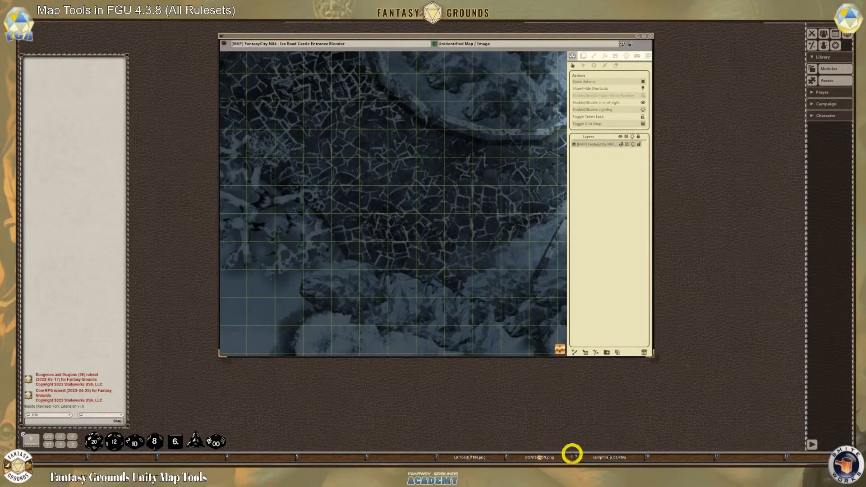
pyautogui.click(584, 56)
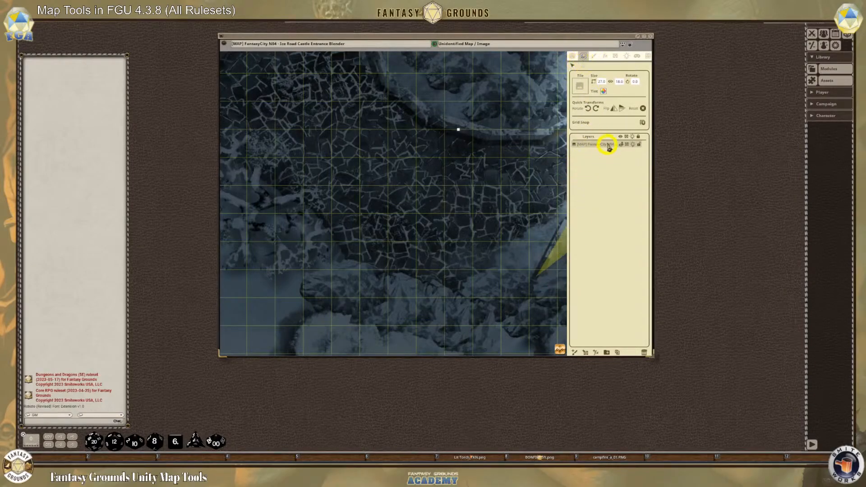
pyautogui.click(593, 162)
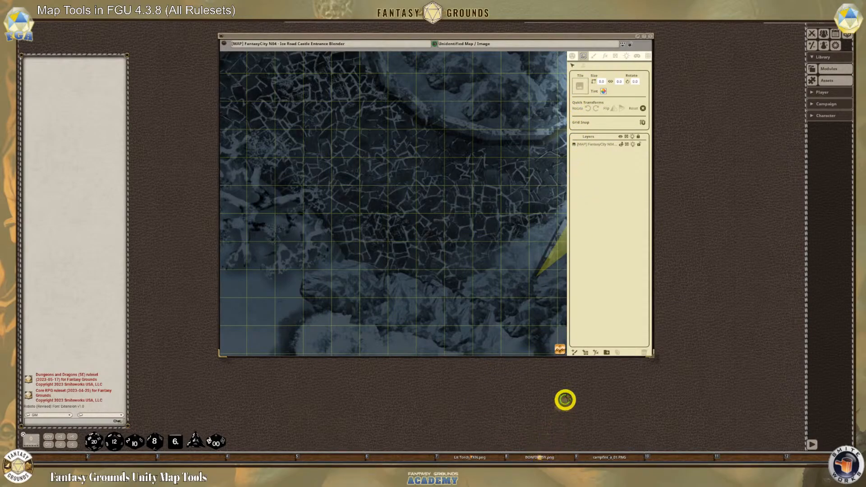
# Load the bonfire image as the active tile and place it unrotated on the cracked pavement near the rocks
pyautogui.moveTo(580, 88); pyautogui.dragTo(581, 90)
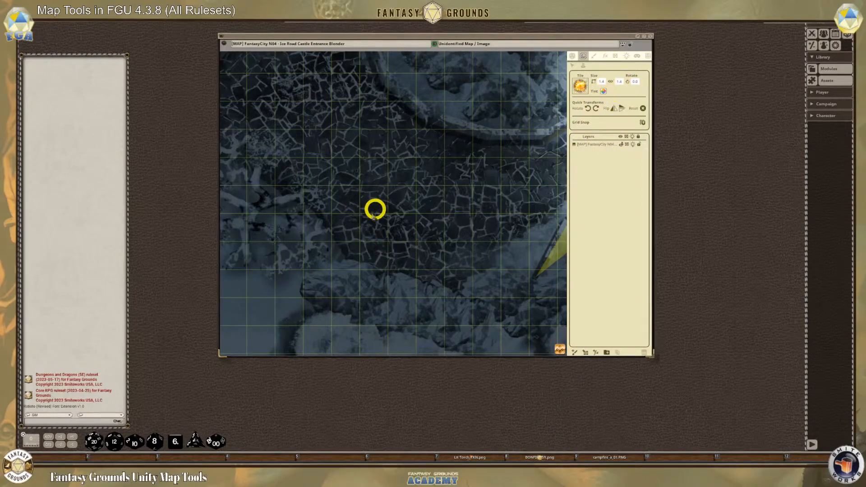
pyautogui.scroll(1, 353, 263)
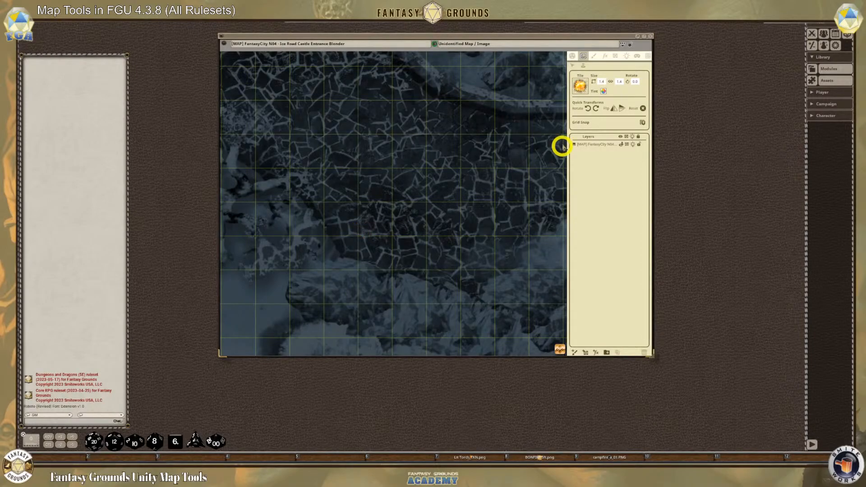
pyautogui.click(587, 109)
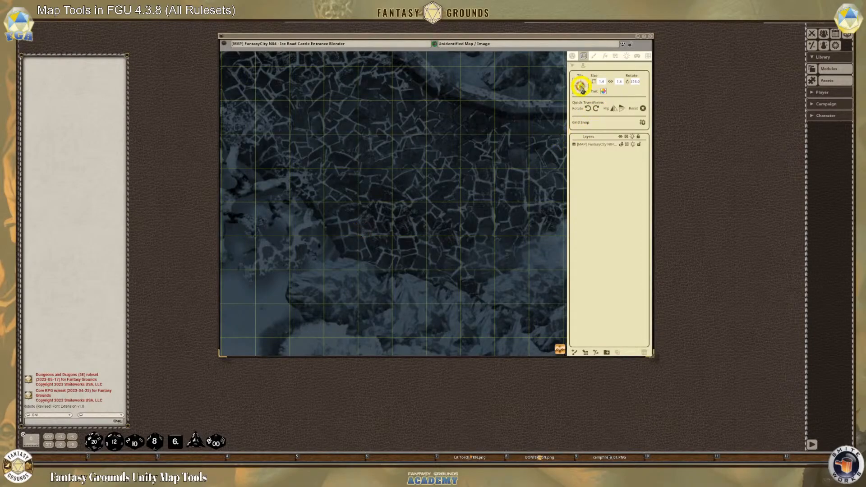
pyautogui.click(588, 108)
pyautogui.click(596, 109)
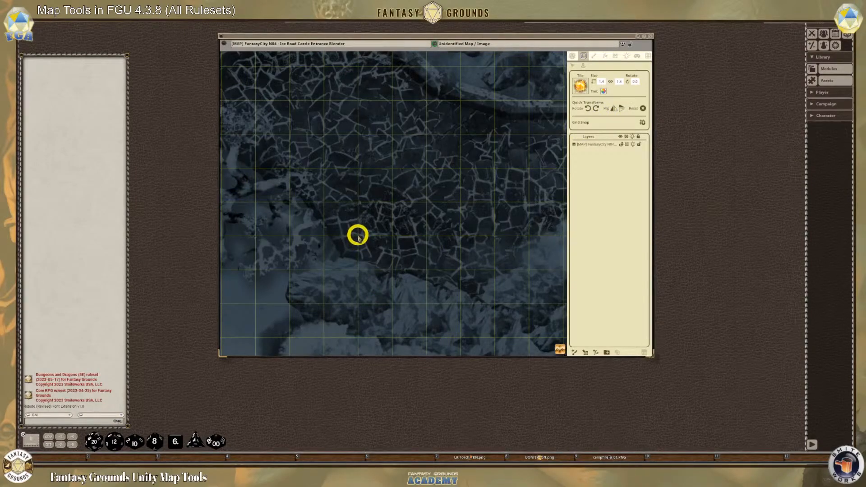
pyautogui.press('F8')
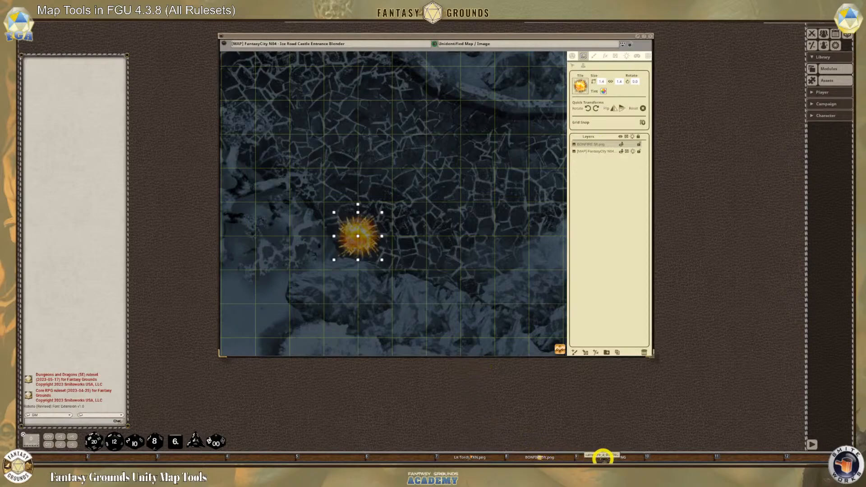
# Place the campfire_a_01.PNG tile centred over the bonfire and enlarge it proportionally to about 1.7 by 1.7
pyautogui.moveTo(603, 458); pyautogui.dragTo(580, 82)
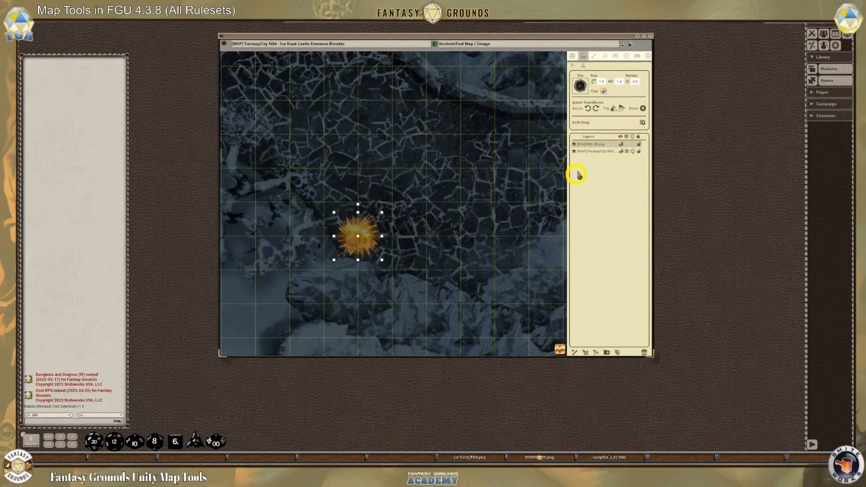
pyautogui.click(358, 236)
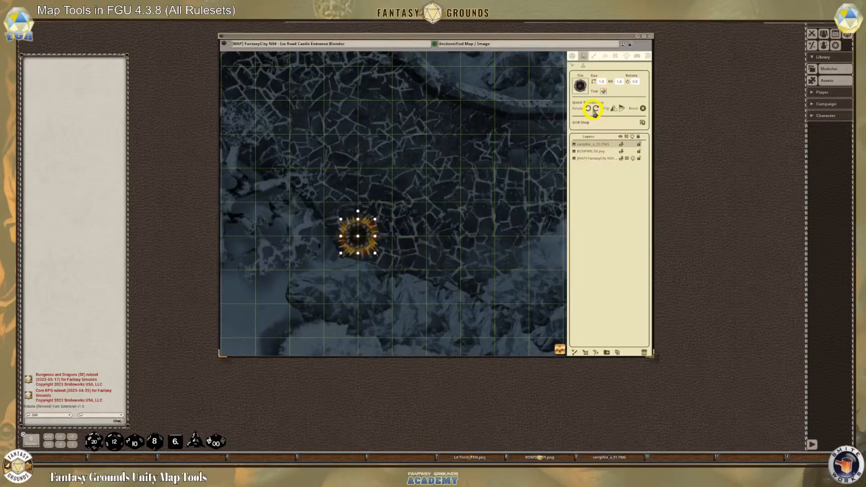
pyautogui.click(571, 65)
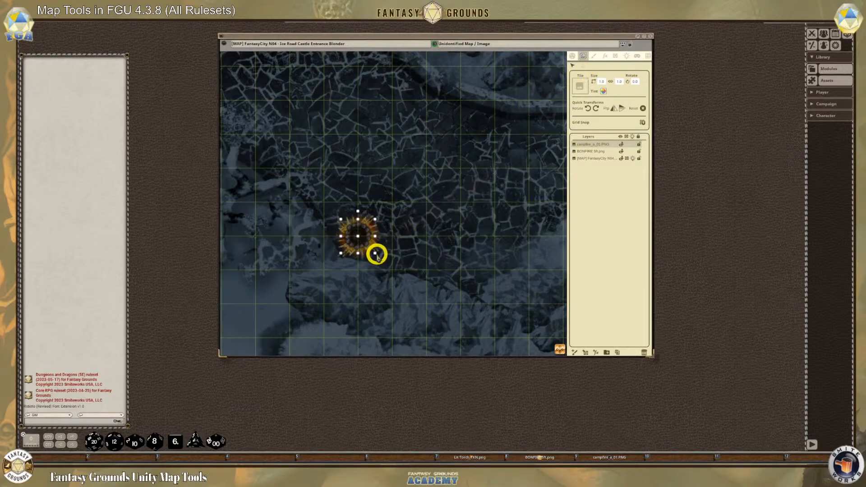
pyautogui.press('shift')
pyautogui.press('alt')
pyautogui.moveTo(375, 256)
pyautogui.mouseDown()
pyautogui.moveTo(396, 269)
pyautogui.moveTo(386, 265)
pyautogui.mouseUp()
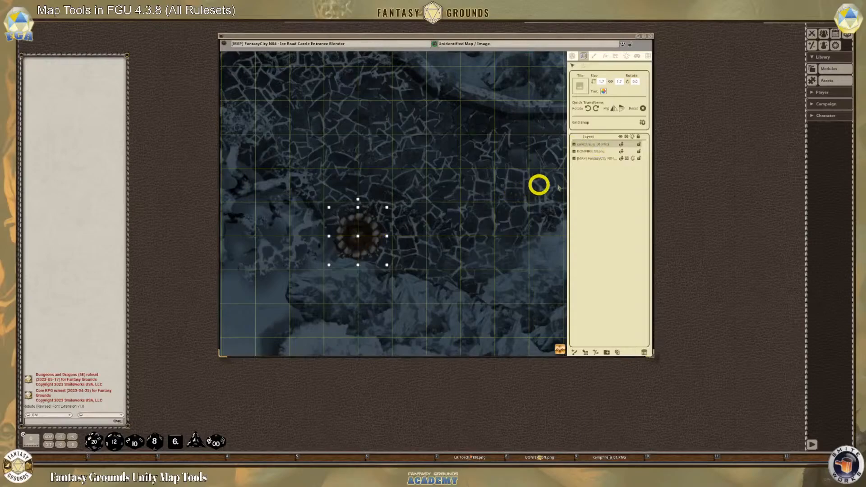
# Move the bonfire layer above the campfire layer and shrink the bonfire to about 0.8 by 0.8 with a 90-degree rotation
pyautogui.click(591, 151)
pyautogui.moveTo(592, 153); pyautogui.dragTo(593, 141)
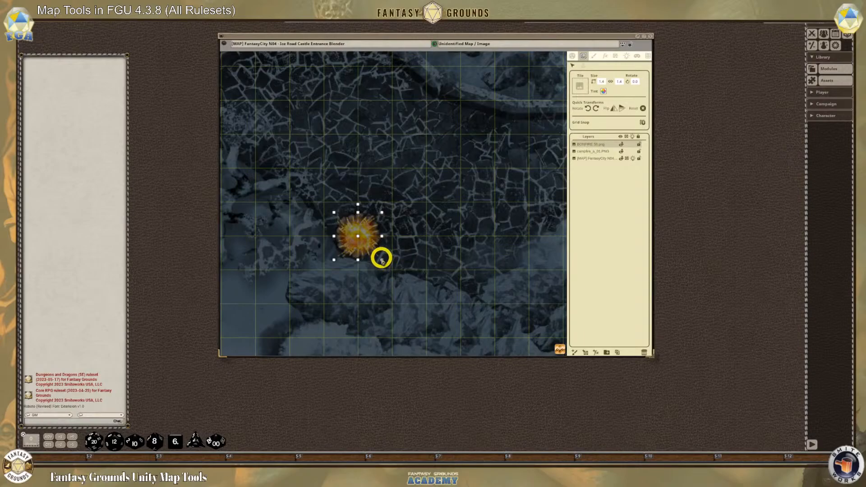
pyautogui.moveTo(383, 261); pyautogui.dragTo(379, 253)
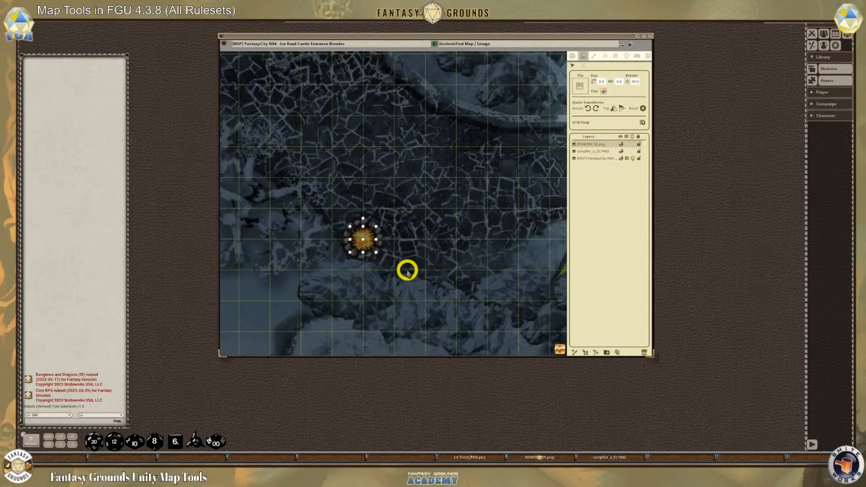
pyautogui.click(410, 270)
pyautogui.scroll(2, 411, 269)
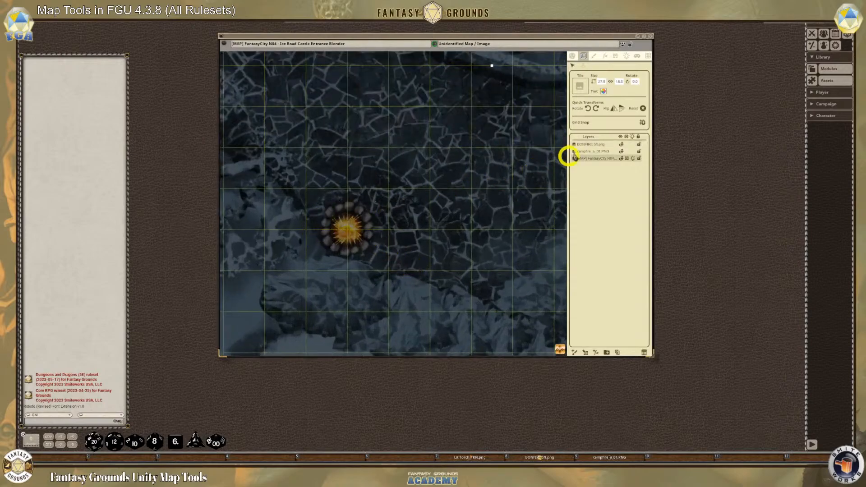
# Create a layer folder named "Bonfire", put the bonfire and campfire layers inside it, and collapse it
pyautogui.click(606, 352)
pyautogui.doubleClick(583, 144)
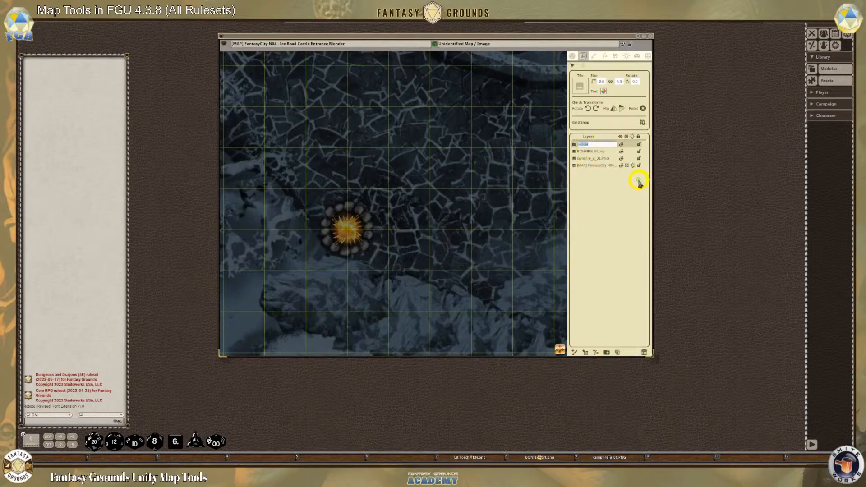
pyautogui.write('Bo')
pyautogui.click(613, 183)
pyautogui.moveTo(589, 154)
pyautogui.mouseDown()
pyautogui.moveTo(583, 143)
pyautogui.moveTo(595, 150)
pyautogui.mouseUp()
pyautogui.scroll(2, 365, 251)
pyautogui.scroll(-3, 390, 250)
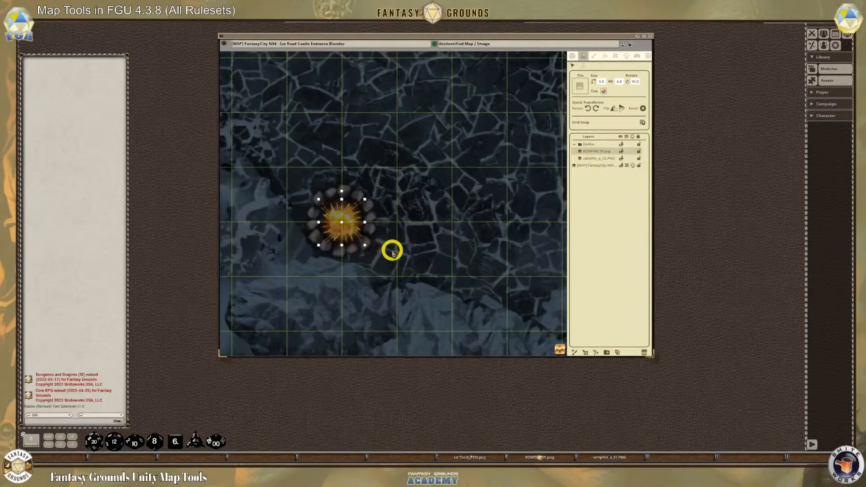
pyautogui.click(574, 145)
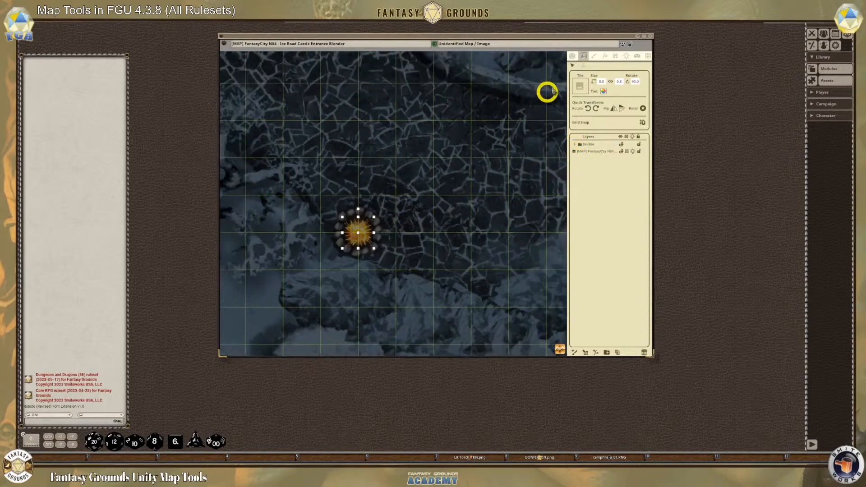
# Try to move the tiles in the Bonfire folder together on the map, and reselect the bonfire image layer
pyautogui.click(575, 66)
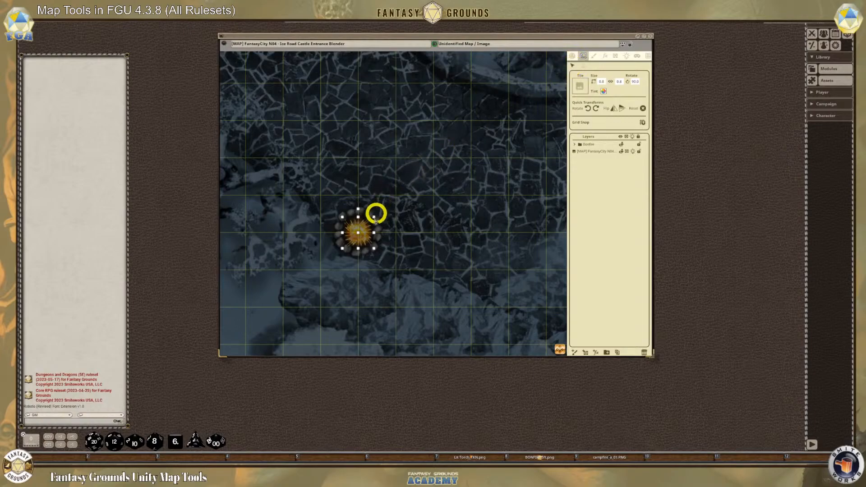
pyautogui.moveTo(359, 232)
pyautogui.mouseDown()
pyautogui.moveTo(380, 123)
pyautogui.moveTo(358, 232)
pyautogui.mouseUp()
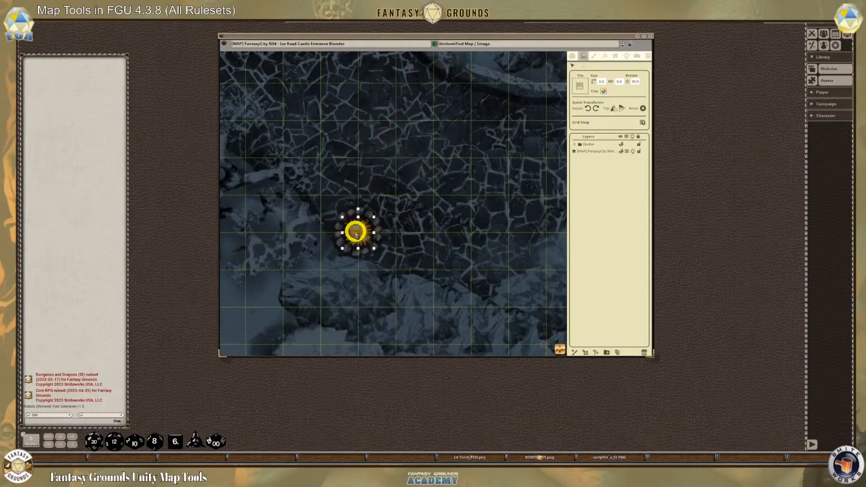
pyautogui.click(573, 144)
pyautogui.click(587, 144)
pyautogui.moveTo(361, 232)
pyautogui.mouseDown()
pyautogui.moveTo(415, 195)
pyautogui.moveTo(381, 123)
pyautogui.moveTo(344, 217)
pyautogui.moveTo(357, 231)
pyautogui.mouseUp()
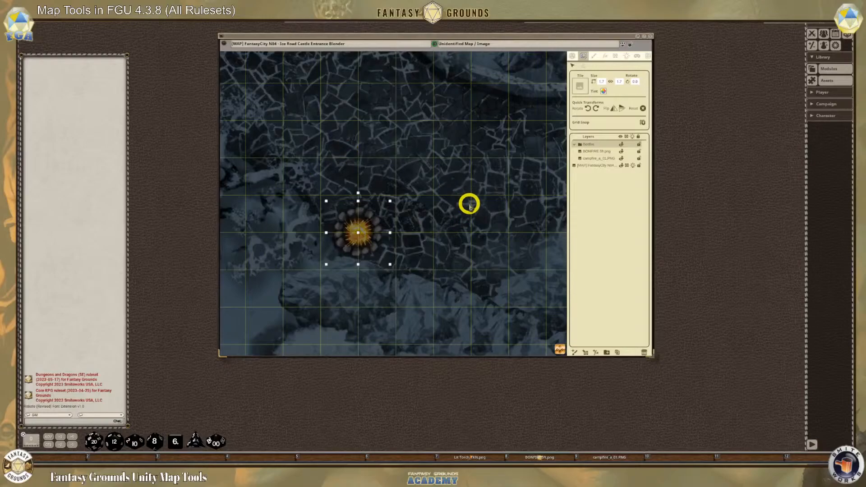
pyautogui.click(591, 152)
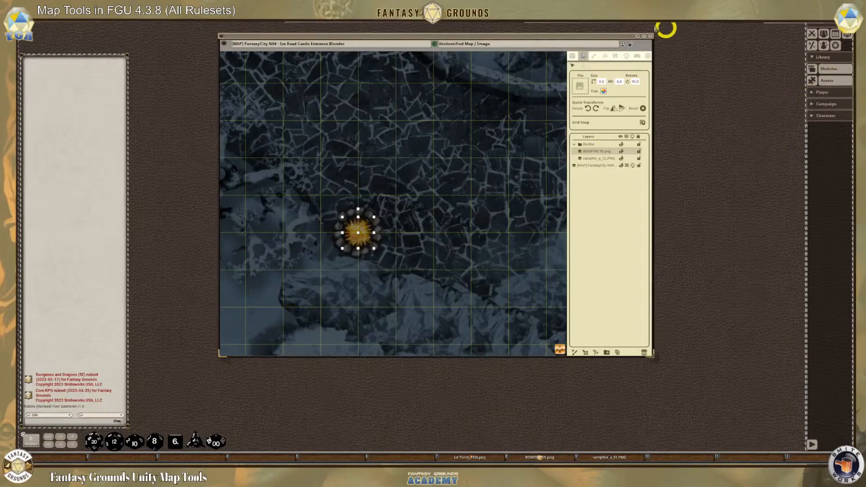
# Make room beside the map, open the Token Lights list from the options next to it, and close the Options window
pyautogui.moveTo(622, 37); pyautogui.dragTo(549, 53)
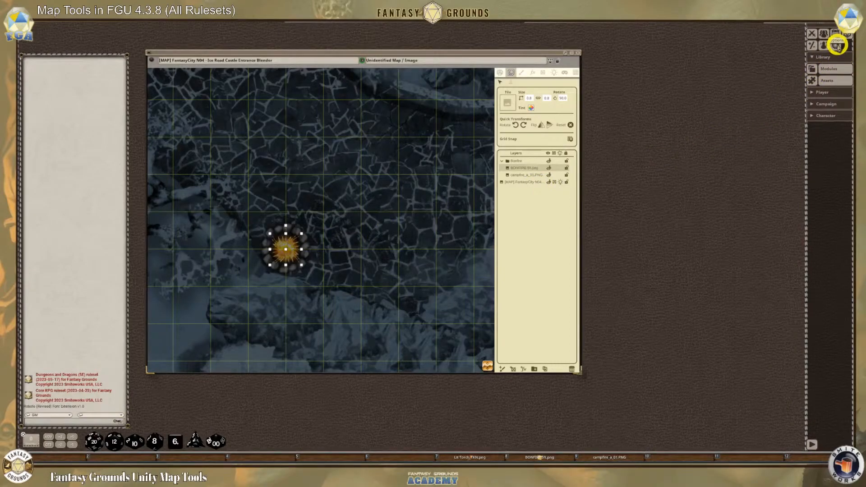
pyautogui.click(838, 49)
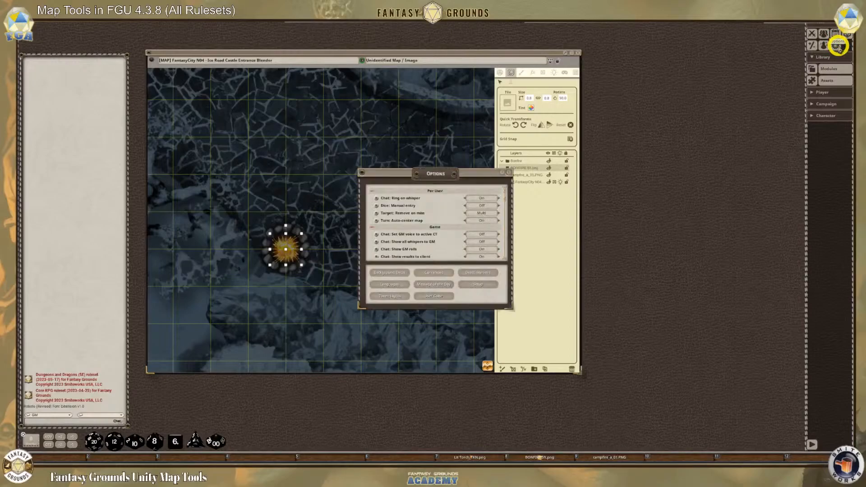
pyautogui.click(388, 296)
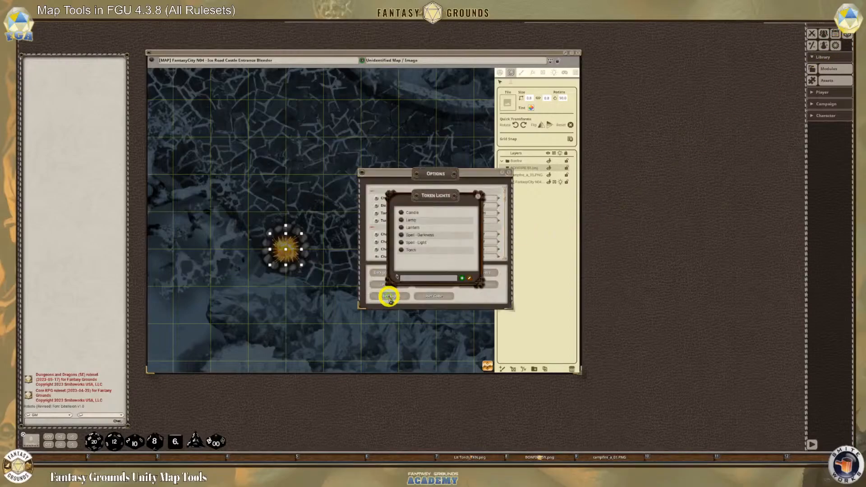
pyautogui.moveTo(469, 193); pyautogui.dragTo(654, 59)
pyautogui.click(508, 173)
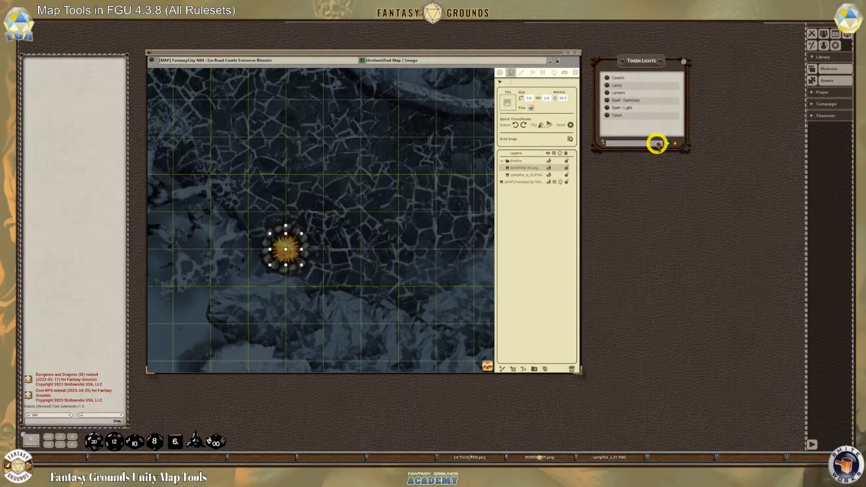
# Open the Effects window and place it beneath the Token Lights list
pyautogui.click(823, 45)
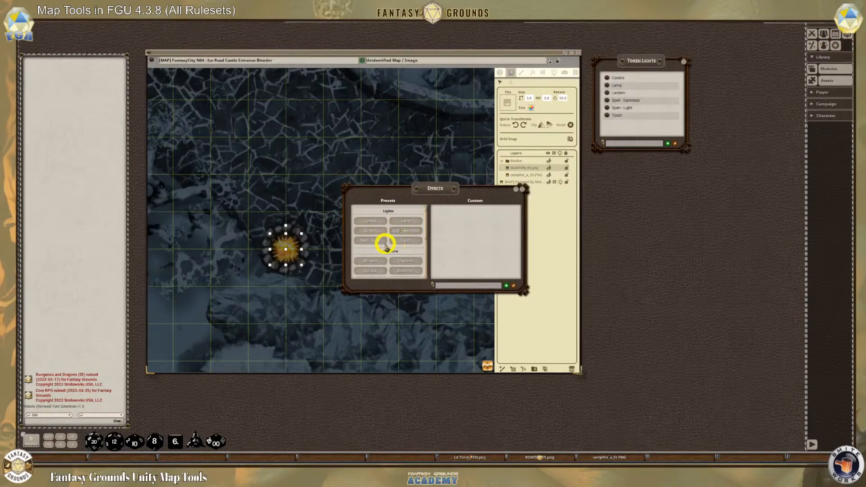
pyautogui.moveTo(518, 193); pyautogui.dragTo(727, 211)
pyautogui.moveTo(641, 204); pyautogui.dragTo(680, 174)
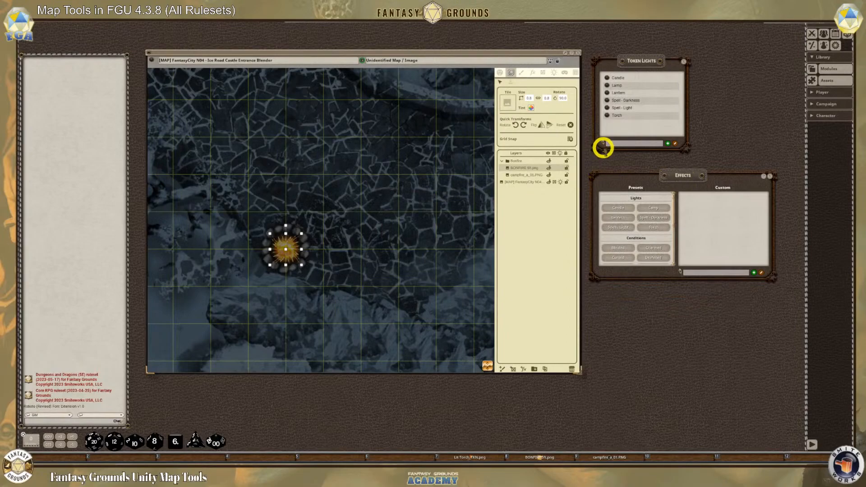
# Add a new token light and open its settings side by side with the Torch light's settings
pyautogui.click(667, 143)
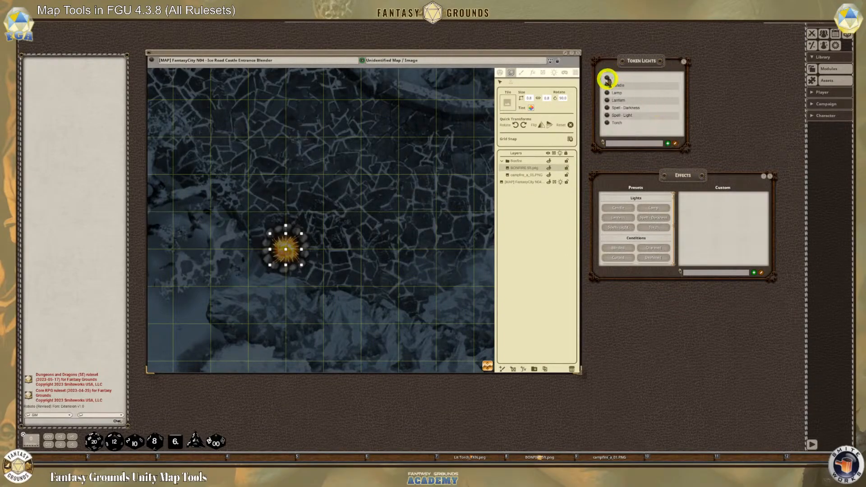
pyautogui.click(607, 79)
pyautogui.moveTo(452, 203); pyautogui.dragTo(426, 88)
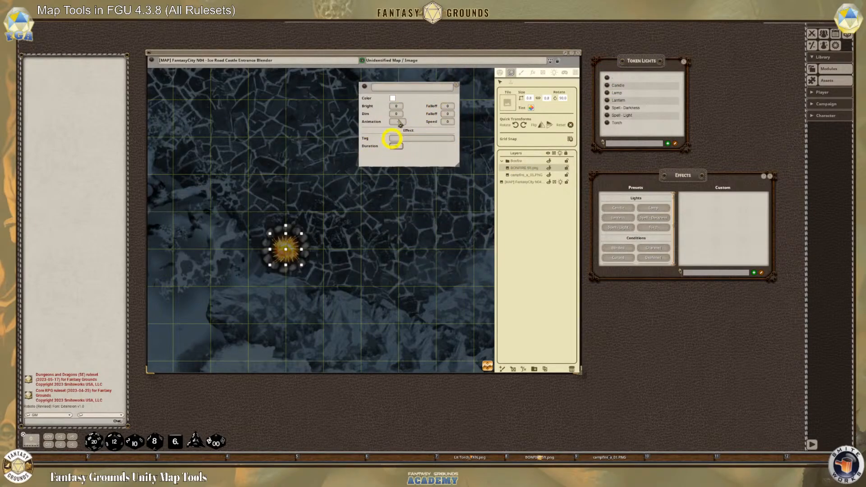
pyautogui.click(607, 123)
pyautogui.moveTo(456, 200); pyautogui.dragTo(535, 85)
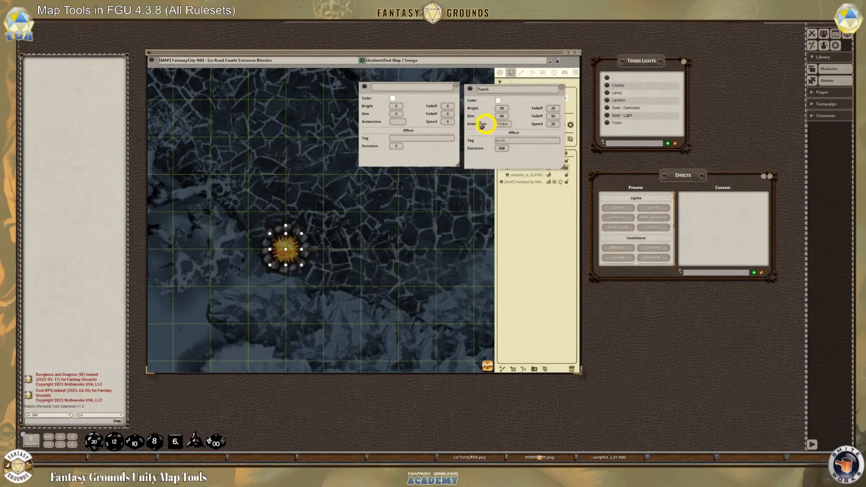
# Set the new light's color to yellow, bright to 25 with falloff 30, dim to 50 with falloff 60, and animation to Flicker
pyautogui.click(393, 102)
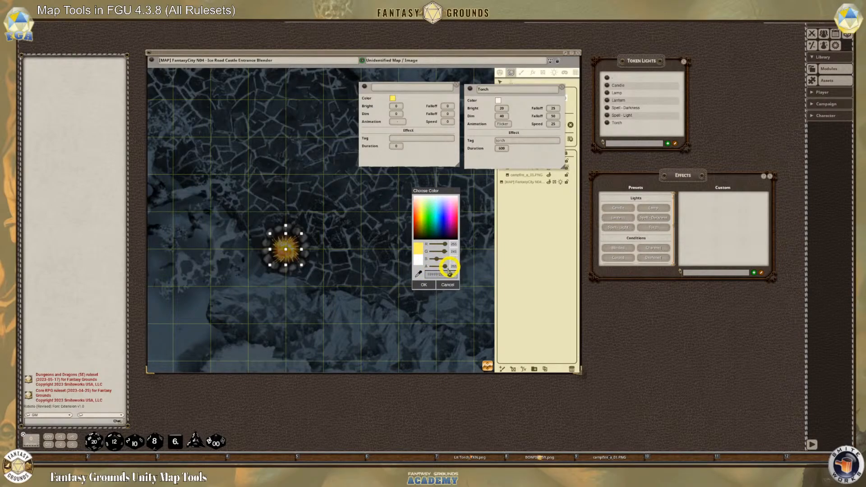
pyautogui.click(424, 285)
pyautogui.click(393, 106)
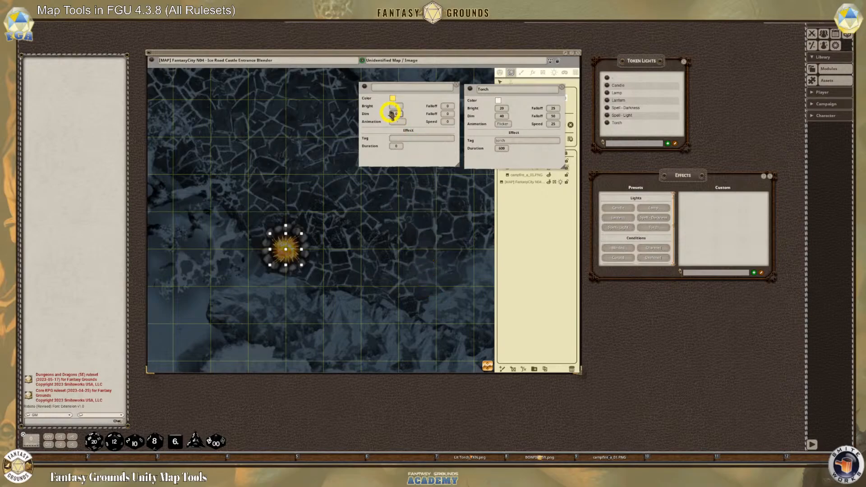
pyautogui.click(487, 107)
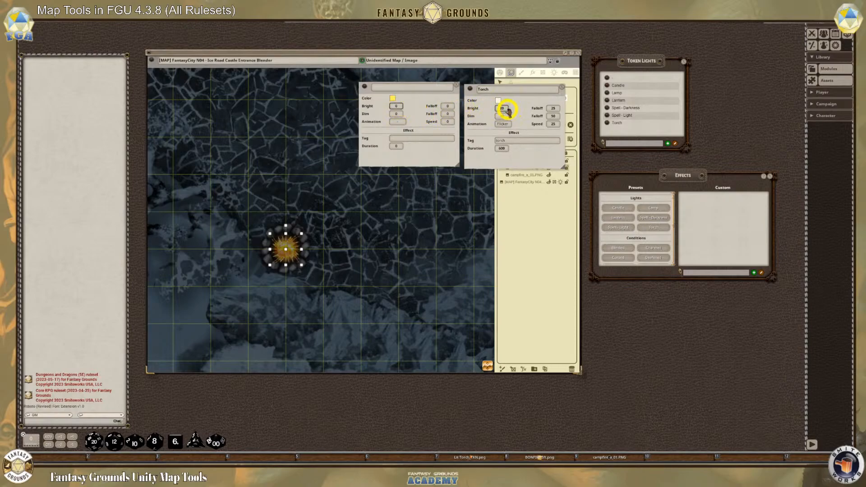
pyautogui.write('25')
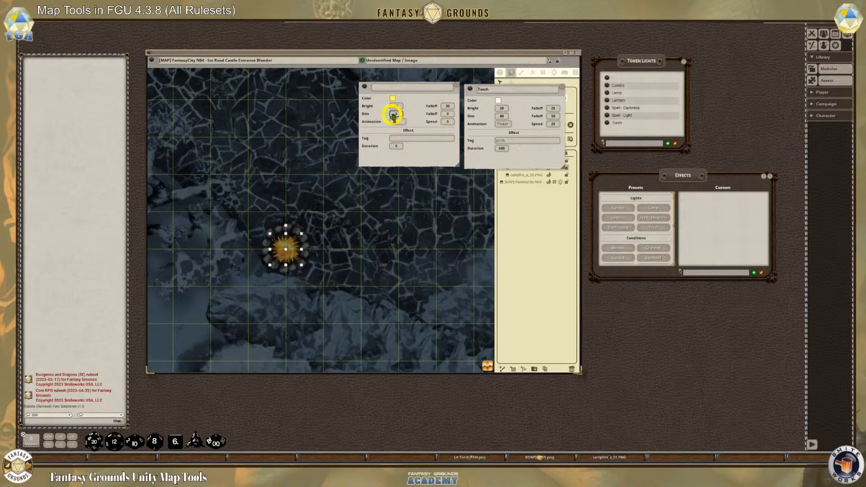
pyautogui.write('50')
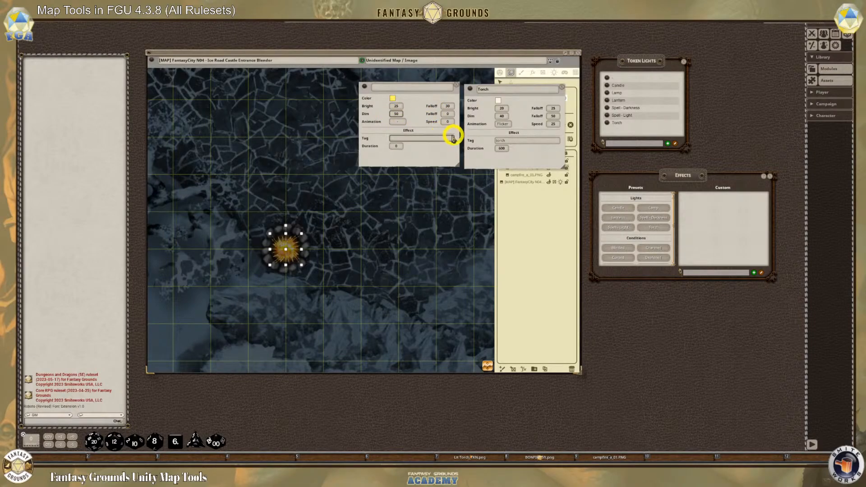
pyautogui.click(447, 114)
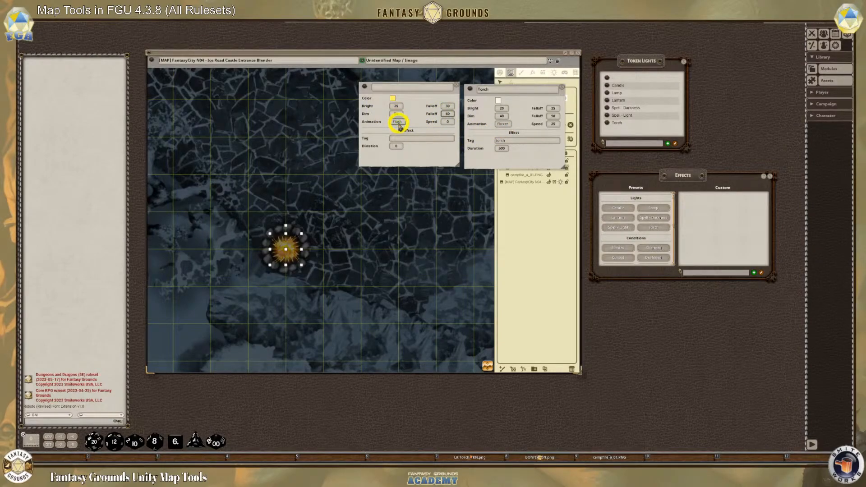
pyautogui.click(397, 121)
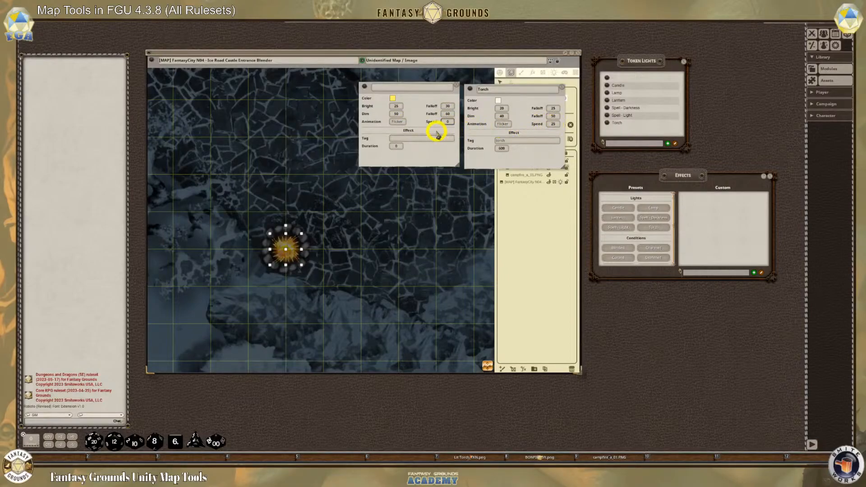
# Set the new light's animation speed to 20, its duration to 12000 and its effect tag to campfire
pyautogui.write('20')
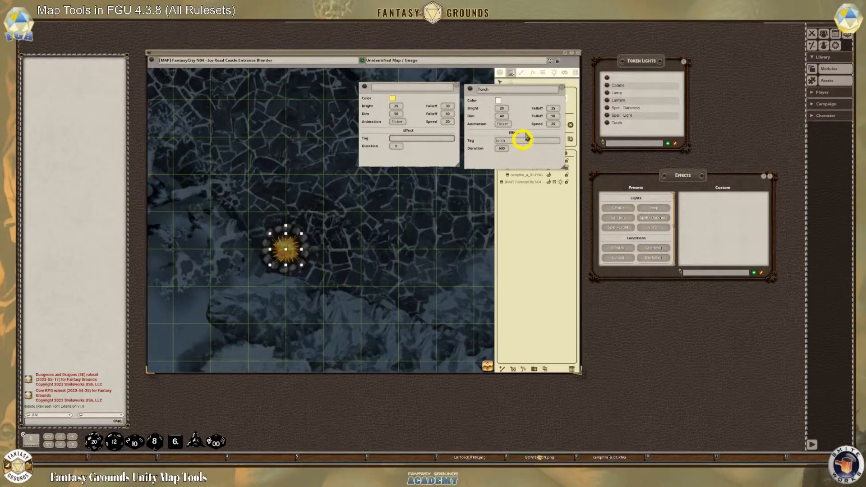
pyautogui.click(396, 146)
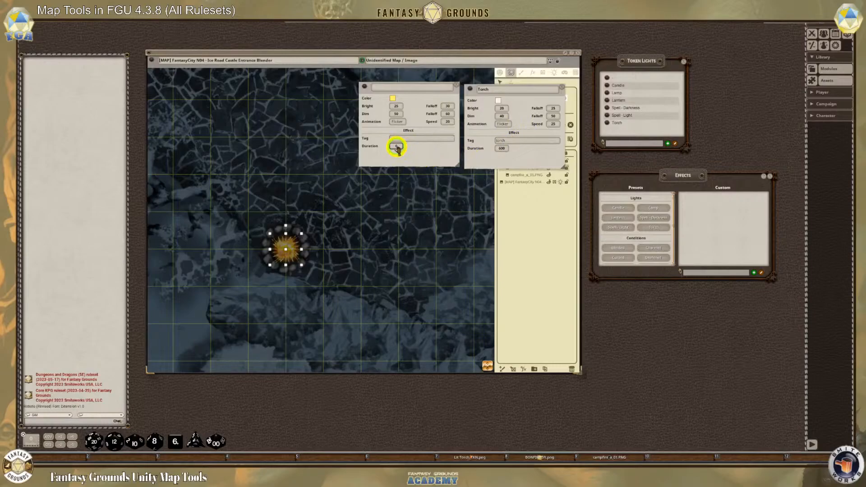
pyautogui.write('12000')
pyautogui.click(406, 139)
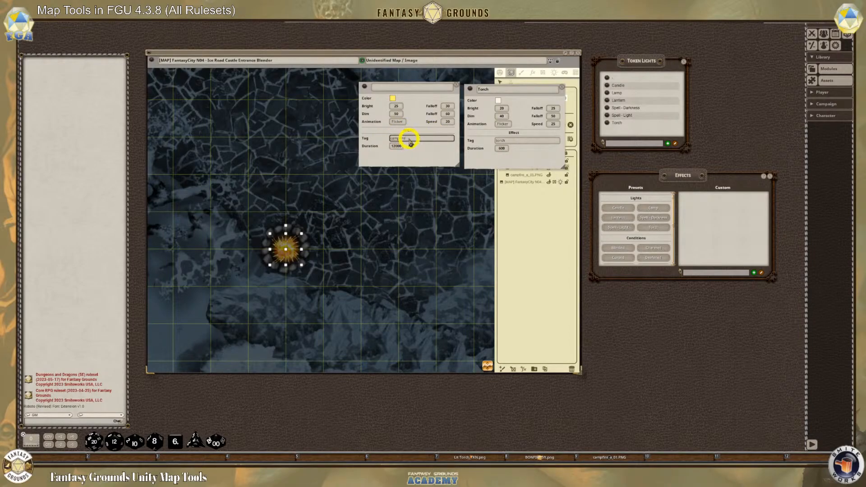
# Name the new light Campfire, close both light settings windows, and briefly recheck the Campfire light's settings
pyautogui.click(392, 87)
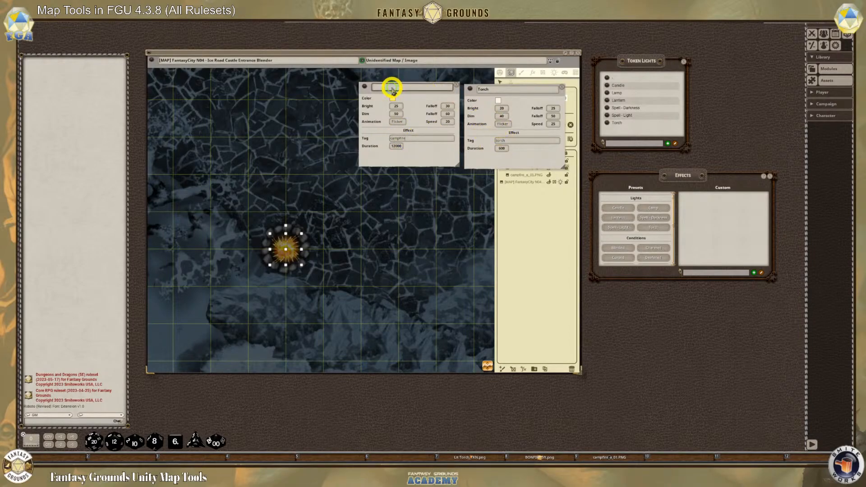
pyautogui.write('Cam')
pyautogui.write('pfire')
pyautogui.click(454, 84)
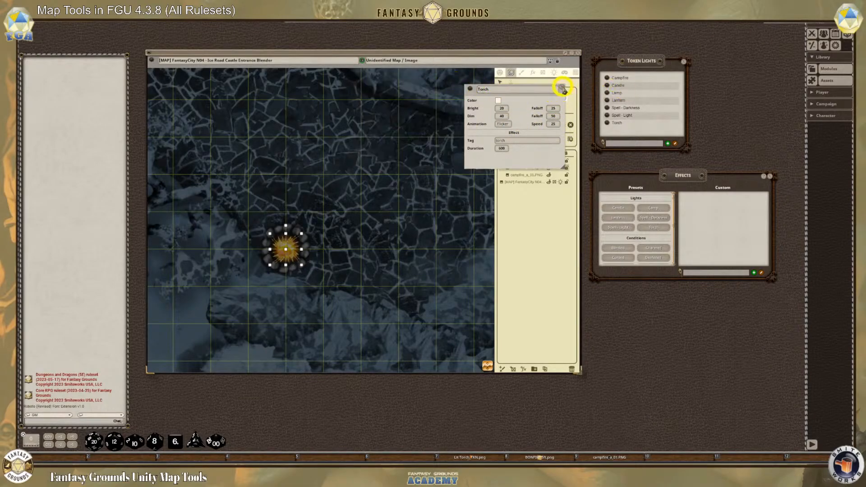
pyautogui.click(561, 86)
pyautogui.click(607, 78)
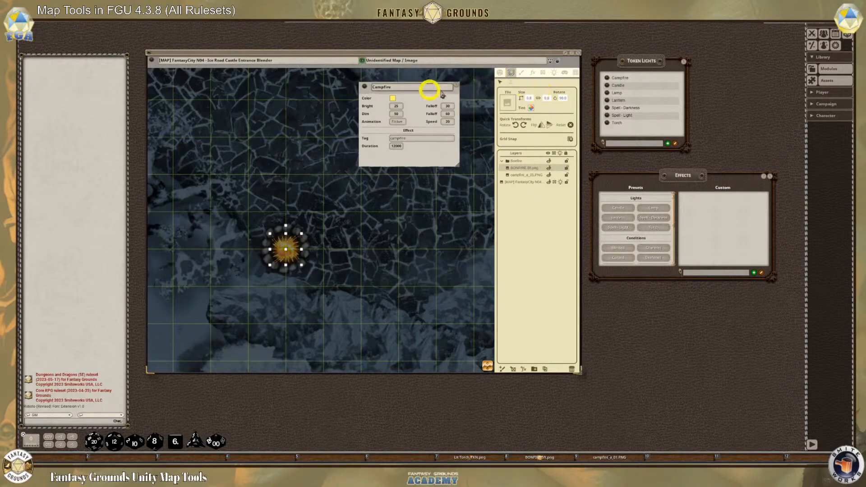
pyautogui.click(456, 85)
# Try to apply the Campfire light from the Token Lights list to the bonfire, and close the list
pyautogui.moveTo(606, 77)
pyautogui.mouseDown()
pyautogui.moveTo(309, 206)
pyautogui.moveTo(284, 247)
pyautogui.mouseUp()
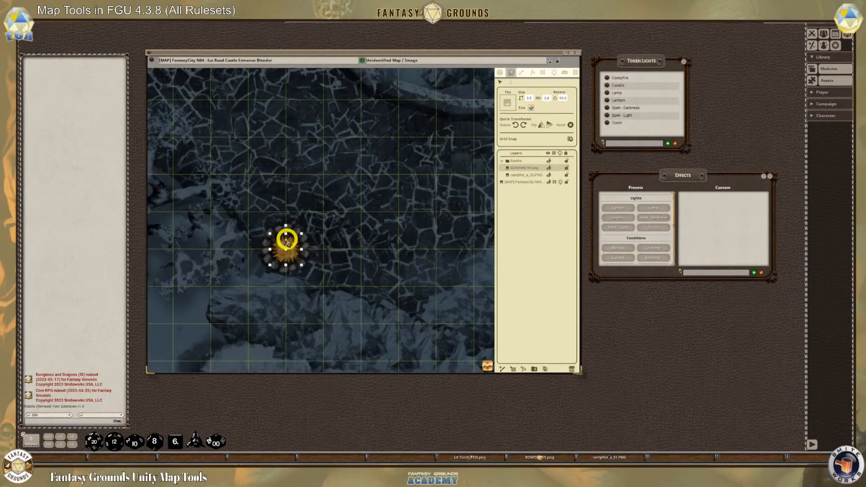
pyautogui.rightClick(355, 213)
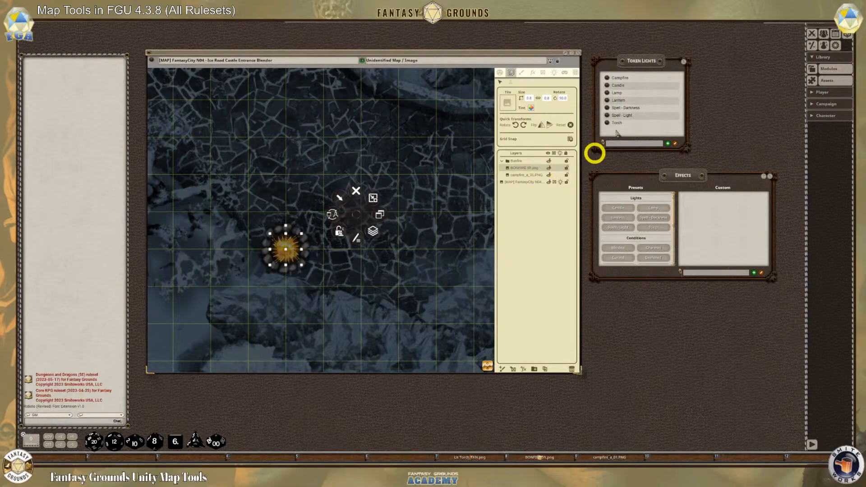
pyautogui.click(686, 65)
pyautogui.click(685, 66)
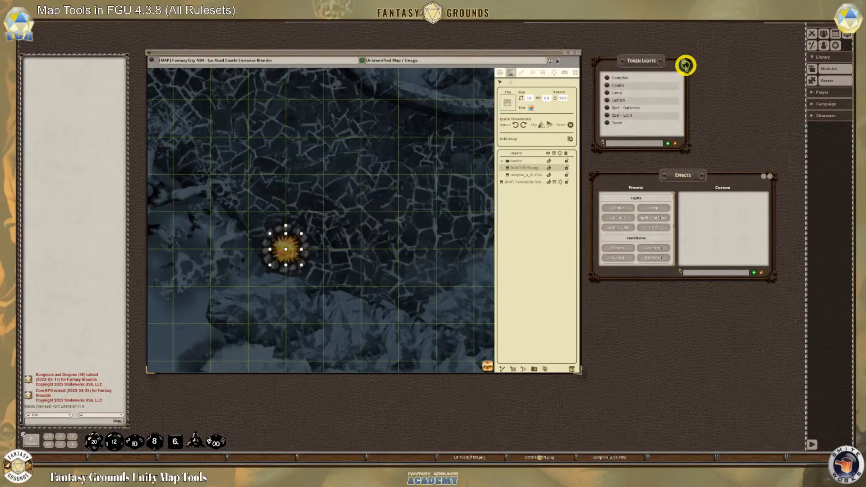
# Reload the Effects window, try to apply the Campfire light preset to the bonfire, and close the window
pyautogui.click(769, 176)
pyautogui.click(815, 57)
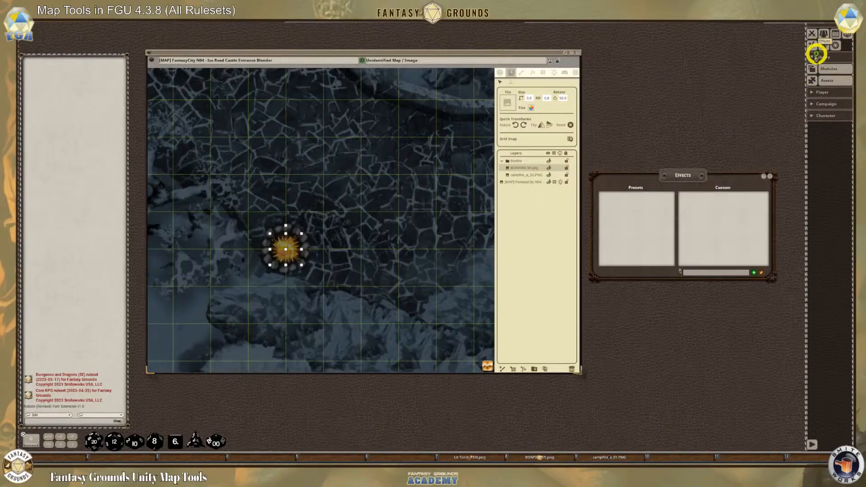
pyautogui.moveTo(684, 174); pyautogui.dragTo(629, 113)
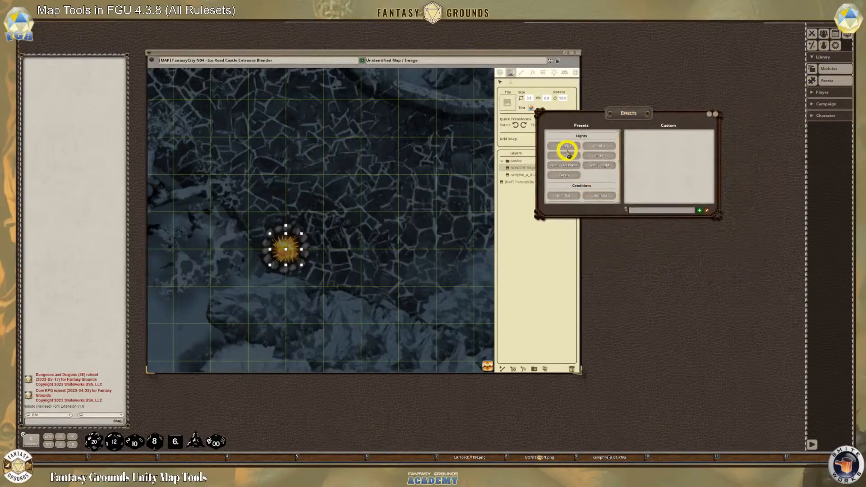
pyautogui.moveTo(566, 148); pyautogui.dragTo(284, 249)
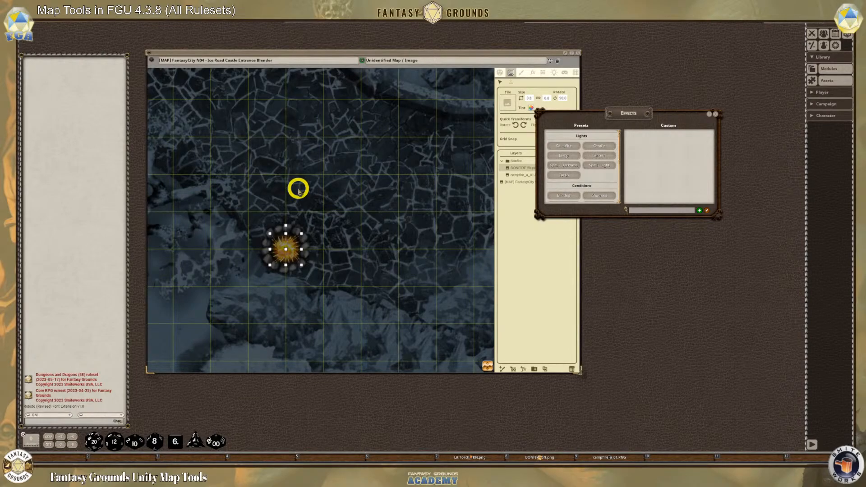
pyautogui.scroll(-1, 450, 227)
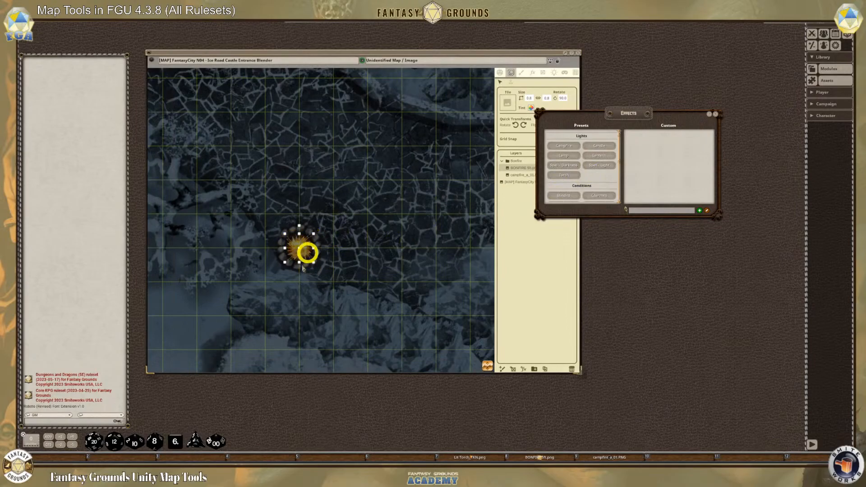
pyautogui.moveTo(619, 126); pyautogui.dragTo(651, 141)
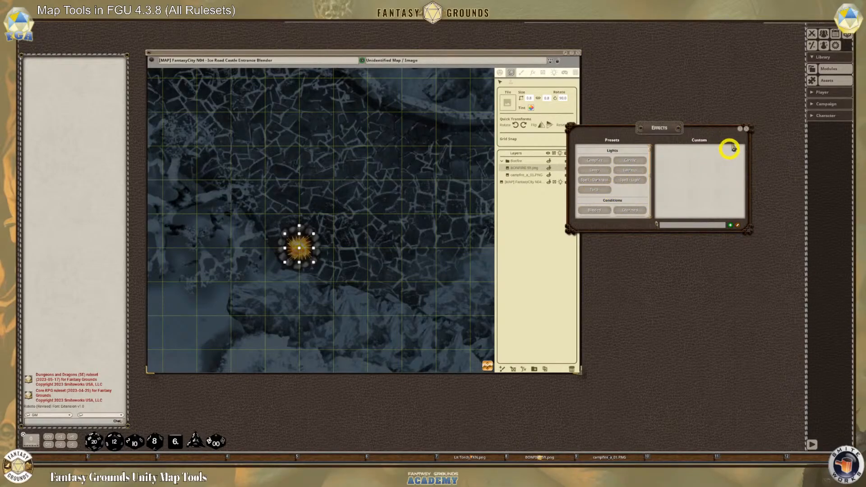
pyautogui.click(746, 129)
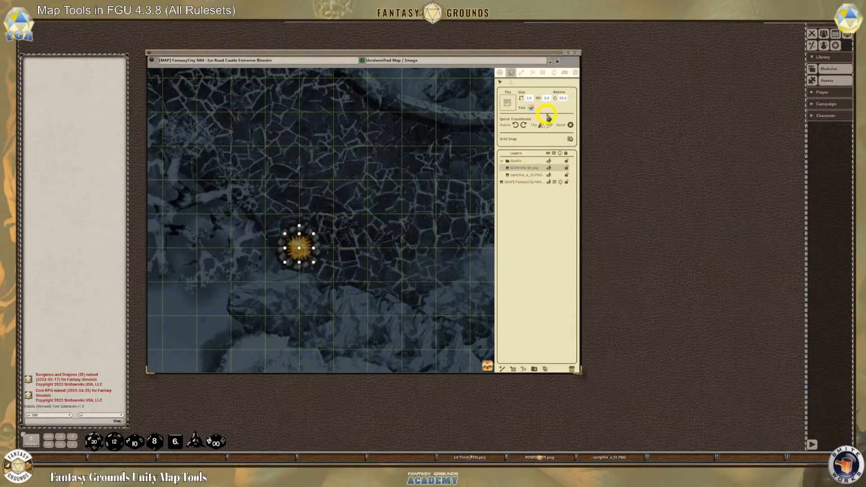
# Start adding a map light with the preset None and set its color to golden yellow
pyautogui.click(554, 72)
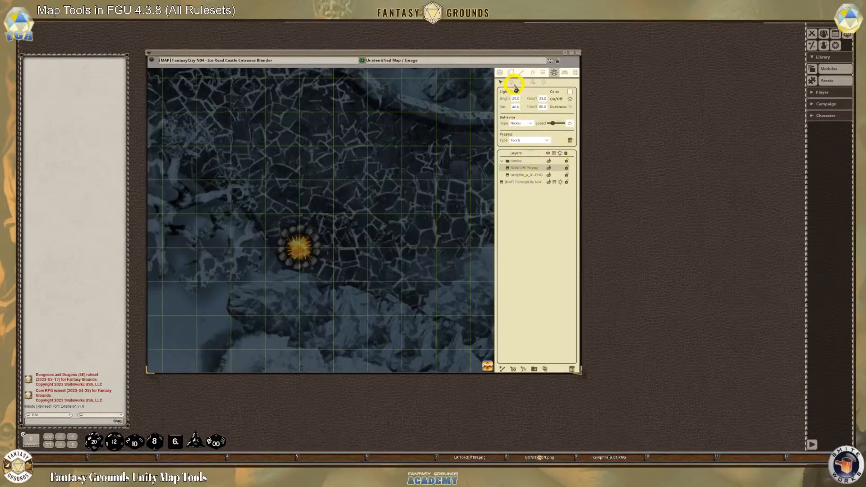
pyautogui.click(512, 83)
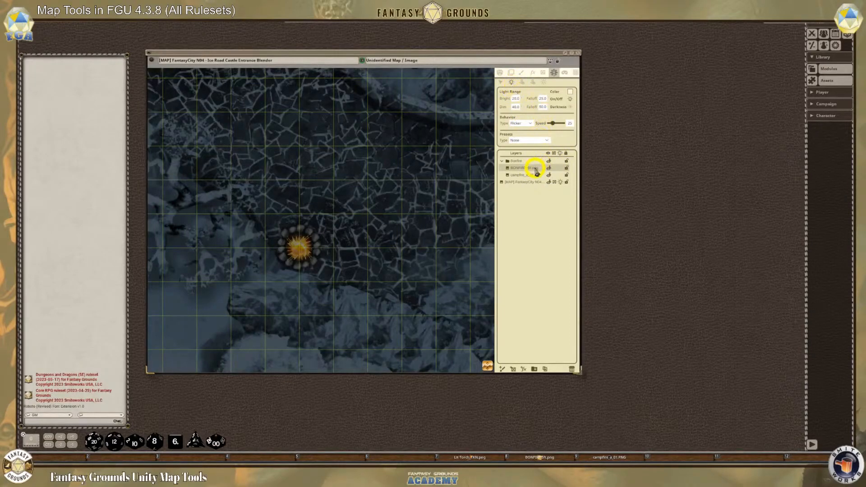
pyautogui.click(525, 140)
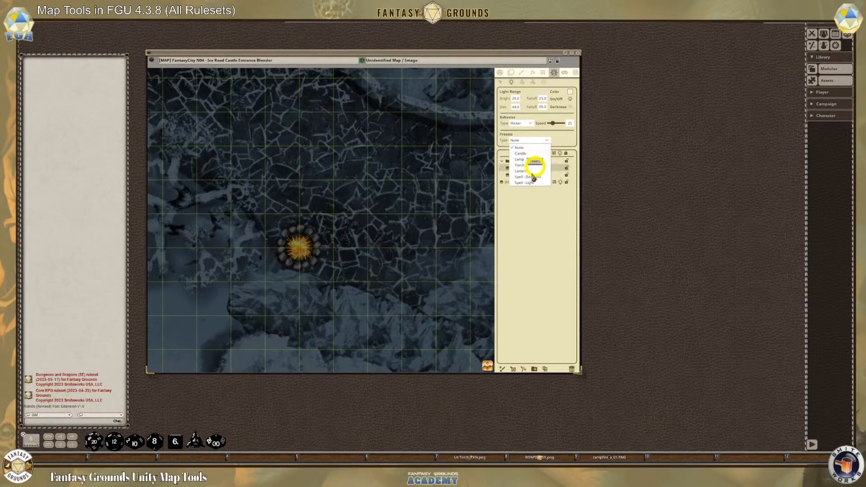
pyautogui.click(540, 199)
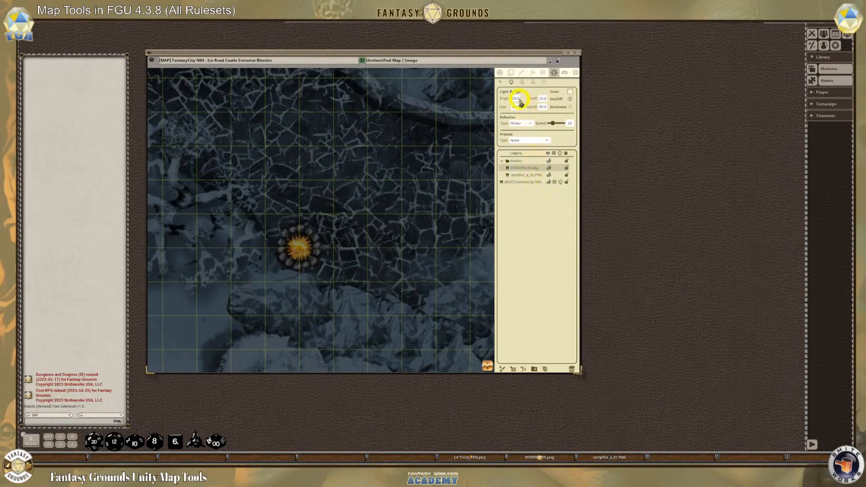
pyautogui.click(570, 92)
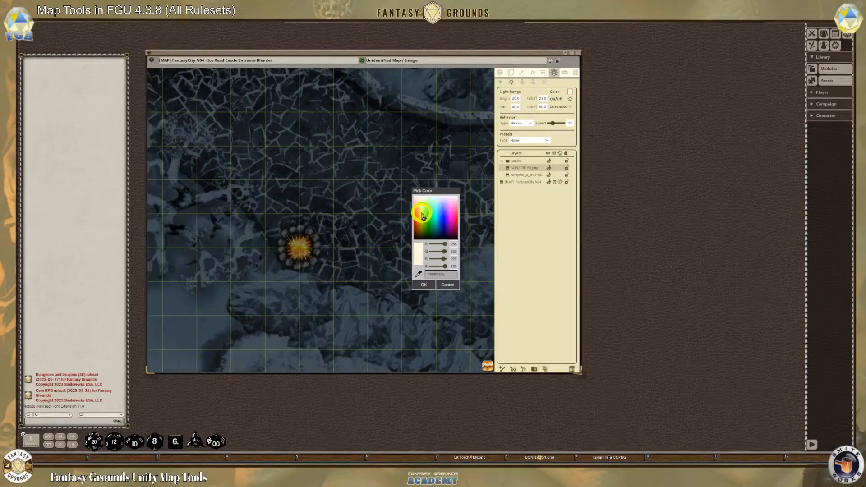
pyautogui.moveTo(422, 215); pyautogui.dragTo(422, 217)
pyautogui.click(419, 215)
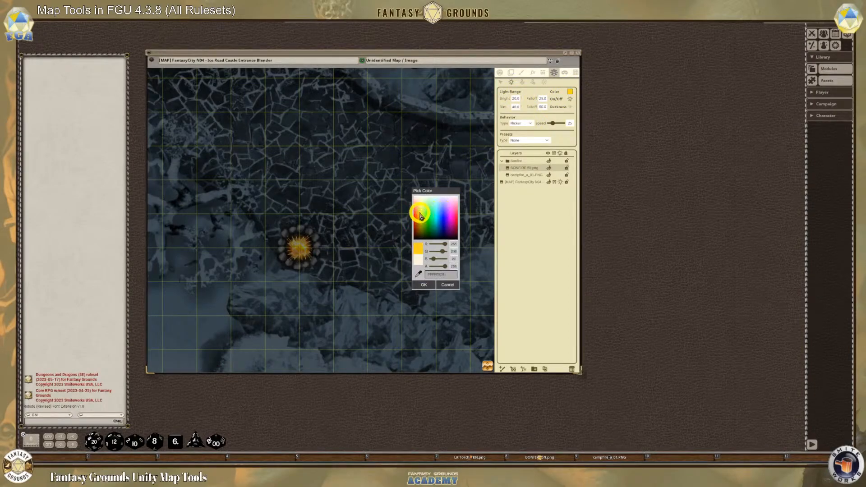
pyautogui.moveTo(425, 283); pyautogui.dragTo(423, 282)
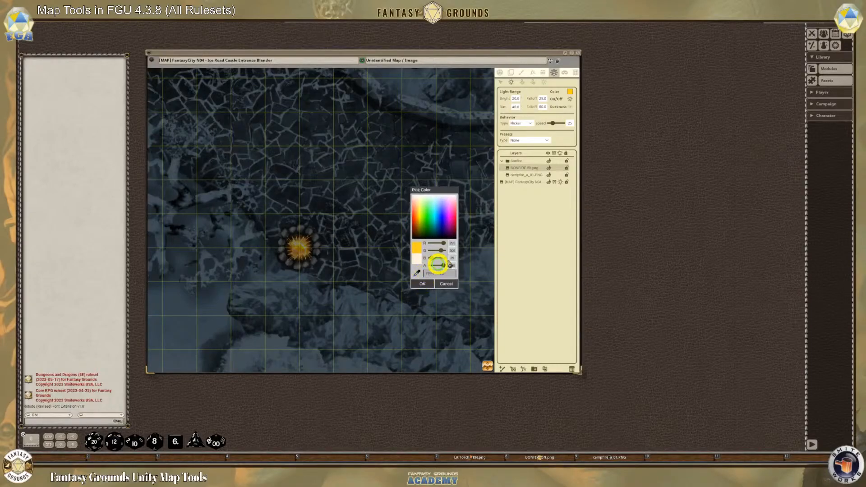
pyautogui.click(422, 283)
# Set the light to bright 25 with falloff 30 and dim 50 with falloff 60, reduce the flicker speed, and place it on the bonfire
pyautogui.click(514, 99)
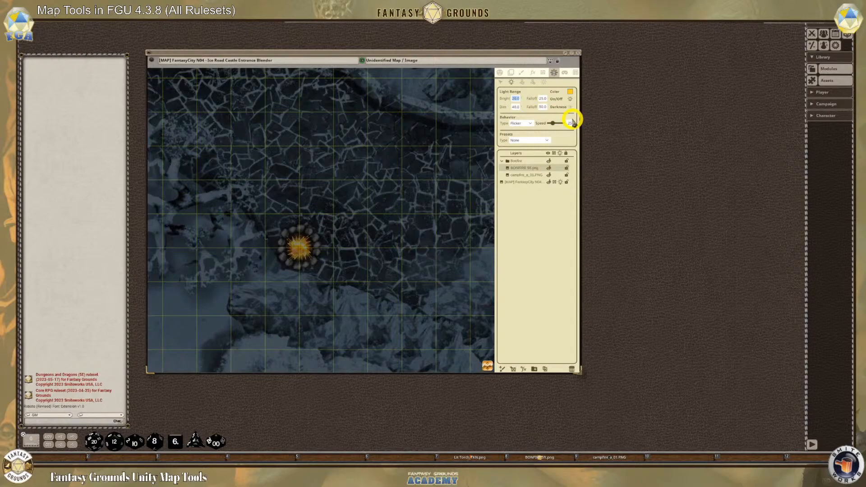
pyautogui.write('25')
pyautogui.click(544, 99)
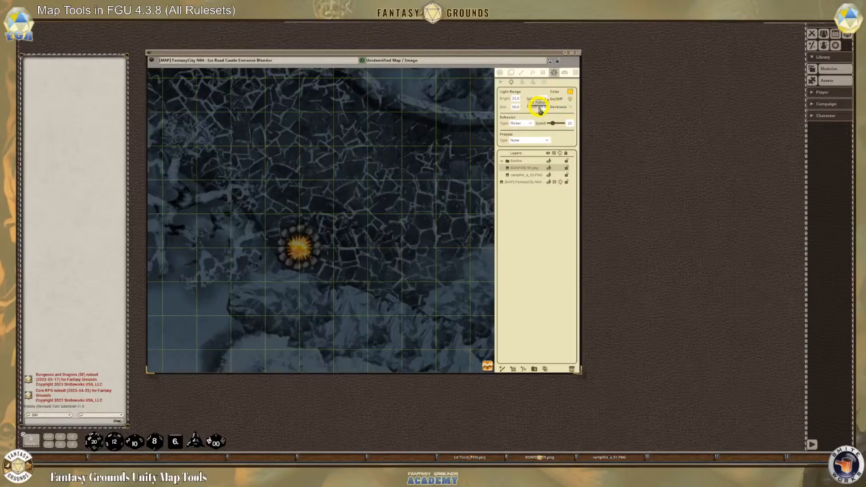
pyautogui.moveTo(553, 125); pyautogui.dragTo(549, 124)
pyautogui.click(300, 248)
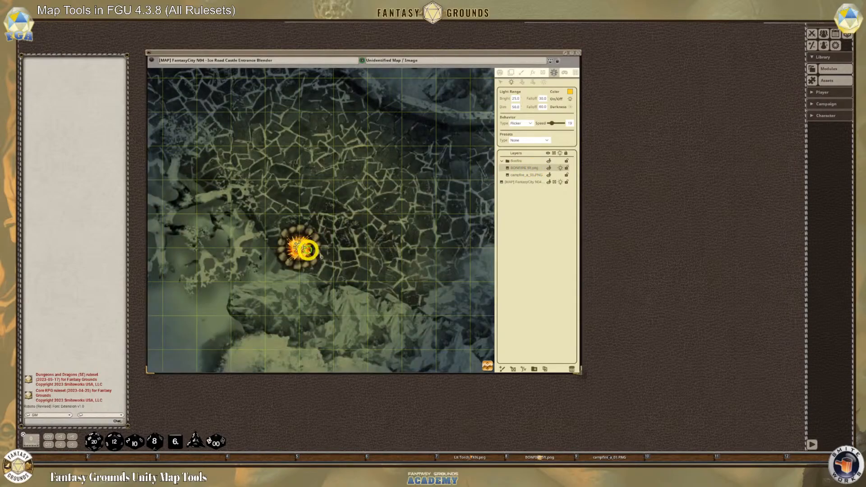
pyautogui.scroll(-3, 367, 277)
pyautogui.scroll(2, 297, 275)
pyautogui.scroll(2, 297, 275)
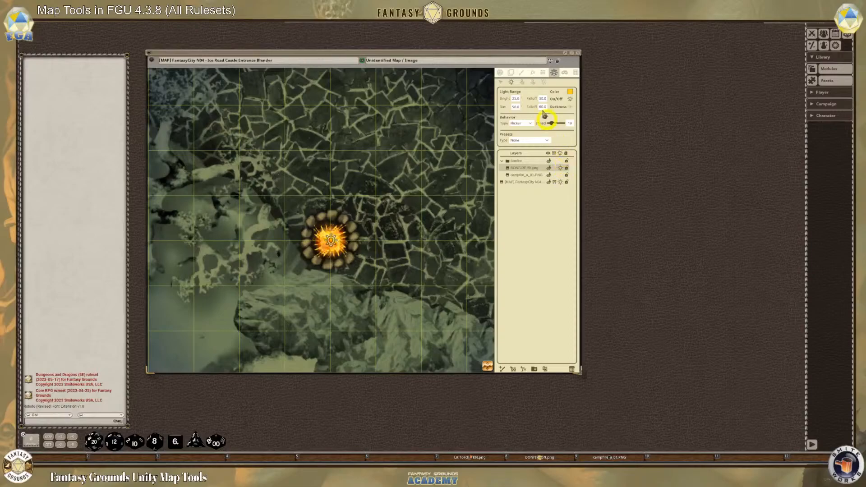
# Toggle the map's lock on and off, select the Bonfire layer group, and try to move the bonfire on the map
pyautogui.click(555, 59)
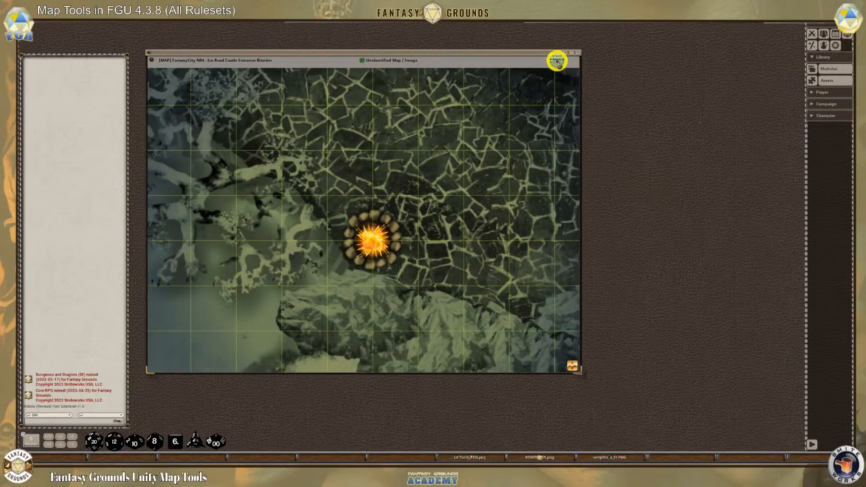
pyautogui.click(556, 60)
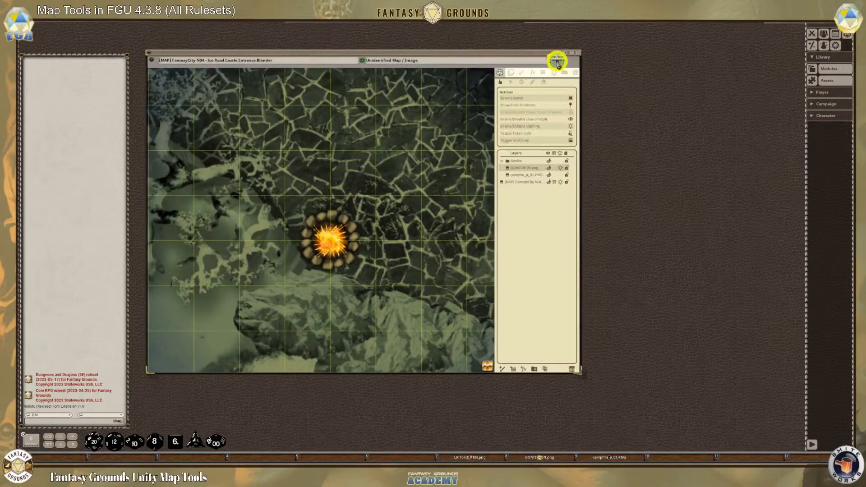
pyautogui.click(525, 158)
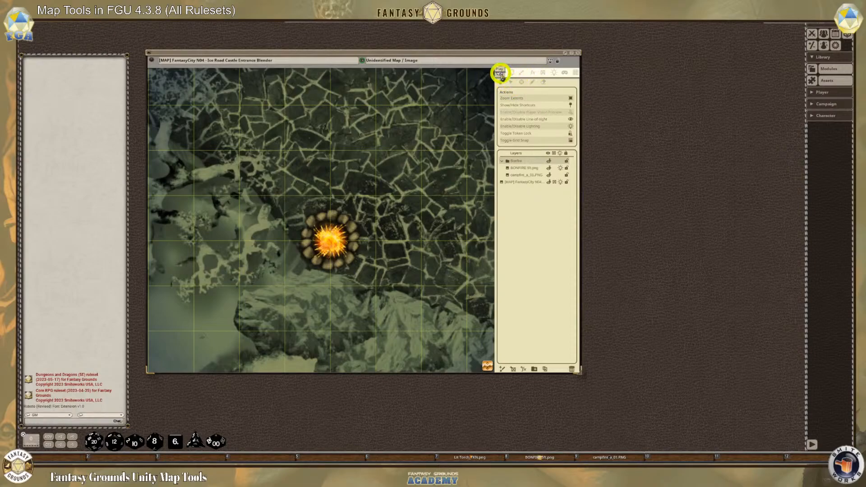
pyautogui.moveTo(329, 238)
pyautogui.mouseDown()
pyautogui.moveTo(345, 226)
pyautogui.moveTo(321, 246)
pyautogui.mouseUp()
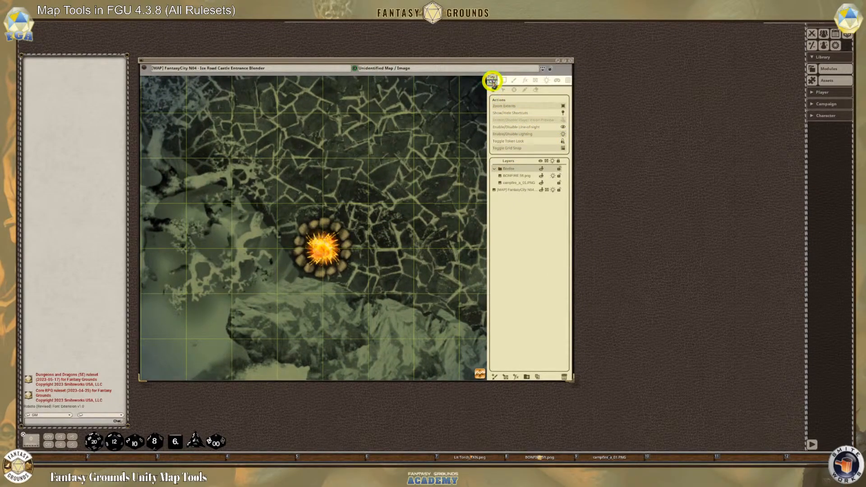
pyautogui.click(550, 69)
pyautogui.click(549, 69)
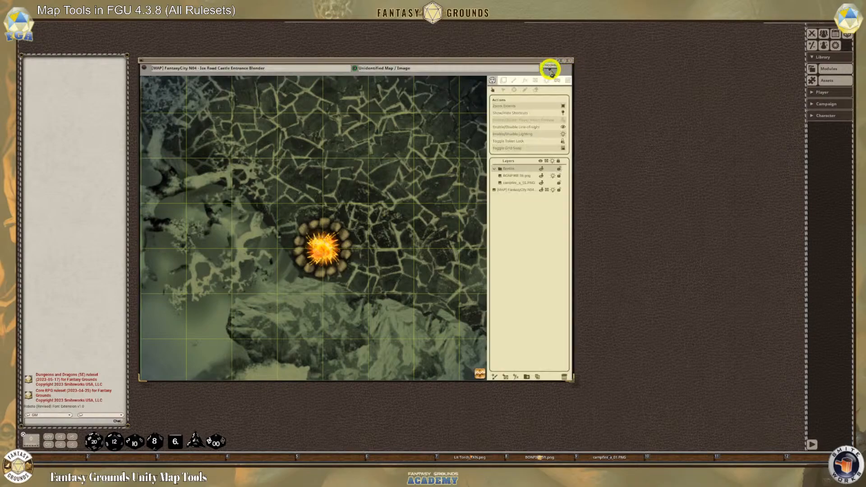
# Collapse the Bonfire layer group and display its tile transform handles on the map
pyautogui.click(504, 81)
pyautogui.click(492, 80)
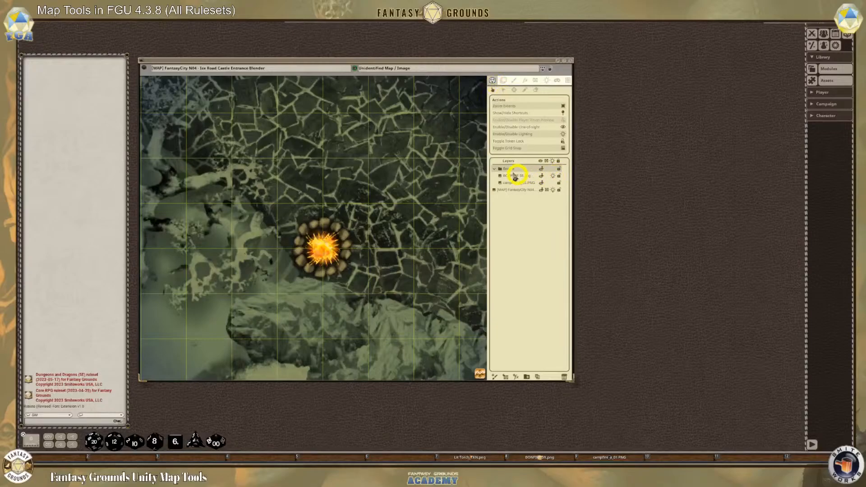
pyautogui.click(495, 169)
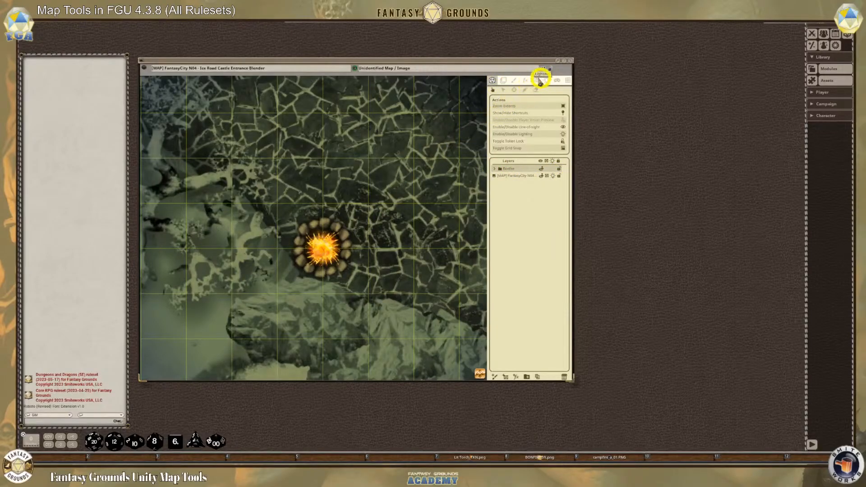
pyautogui.click(505, 81)
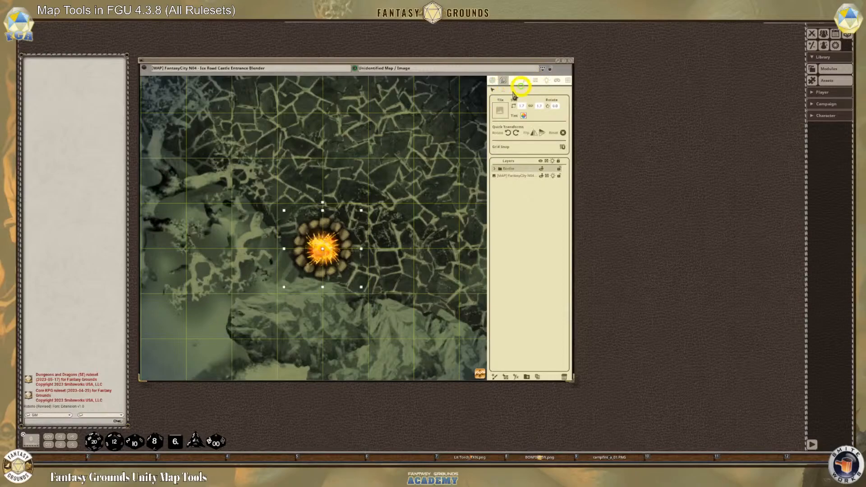
# Move the Bonfire layer group with its light north-west onto the road between the two rock outcrops
pyautogui.moveTo(323, 234); pyautogui.dragTo(329, 166)
pyautogui.scroll(-3, 332, 189)
pyautogui.scroll(-4, 332, 191)
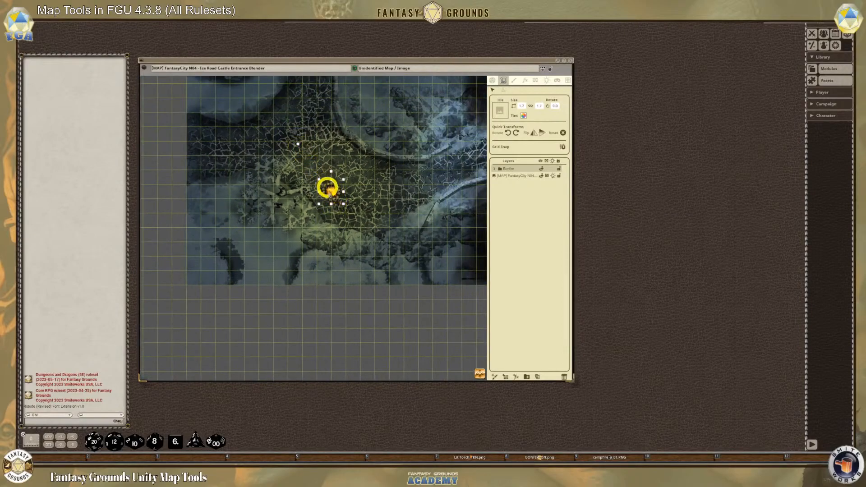
pyautogui.moveTo(330, 193); pyautogui.dragTo(302, 110)
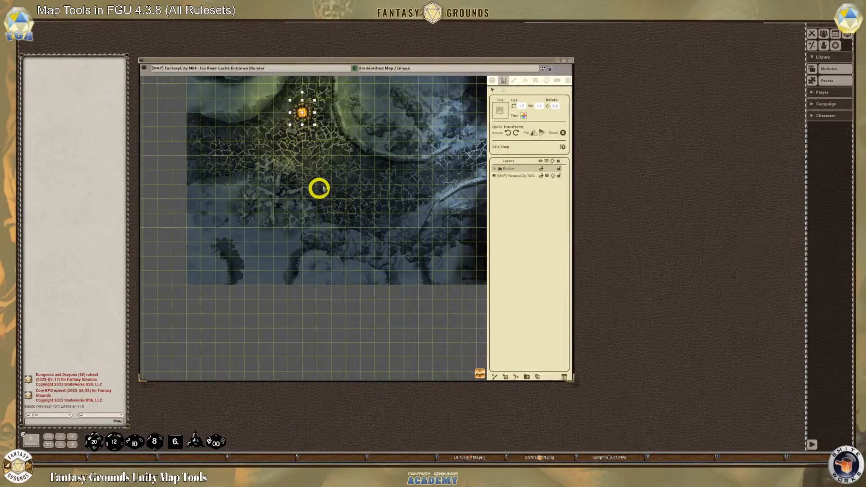
pyautogui.scroll(2, 320, 139)
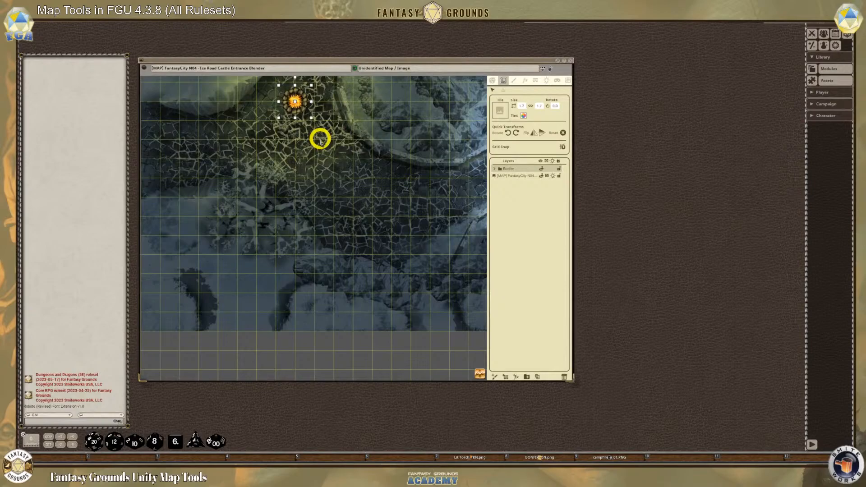
pyautogui.scroll(2, 331, 136)
pyautogui.scroll(-2, 305, 136)
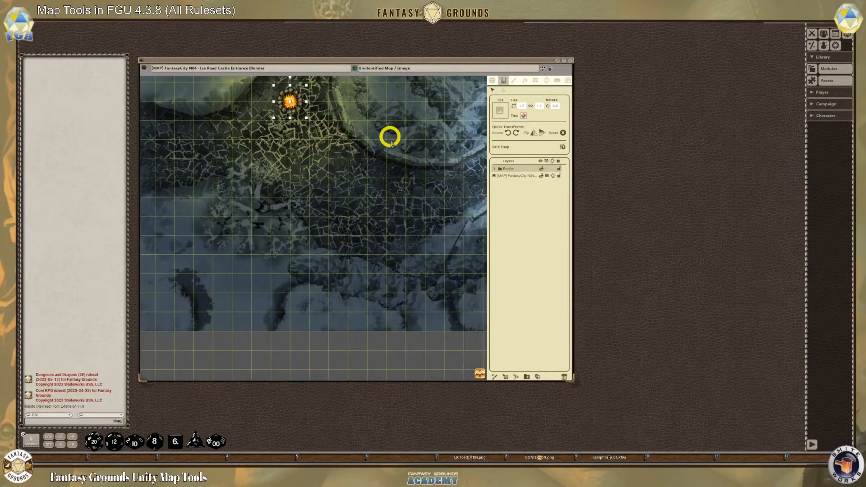
pyautogui.scroll(-2, 300, 147)
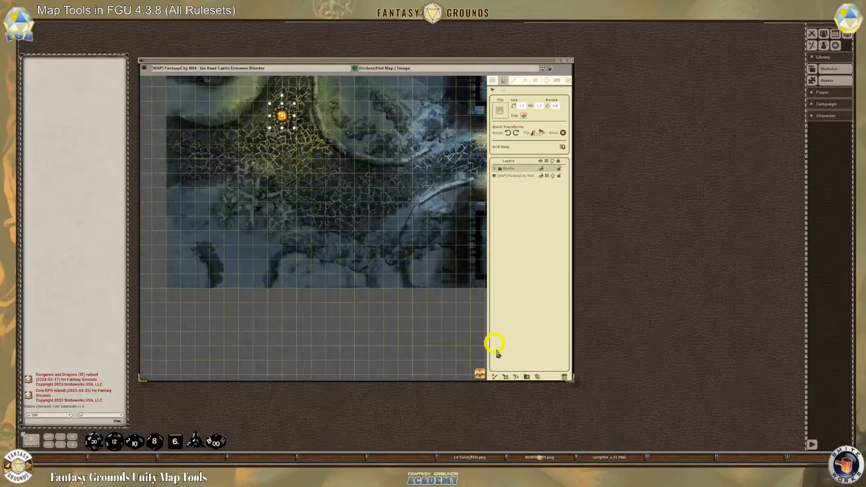
pyautogui.moveTo(455, 328); pyautogui.dragTo(329, 247)
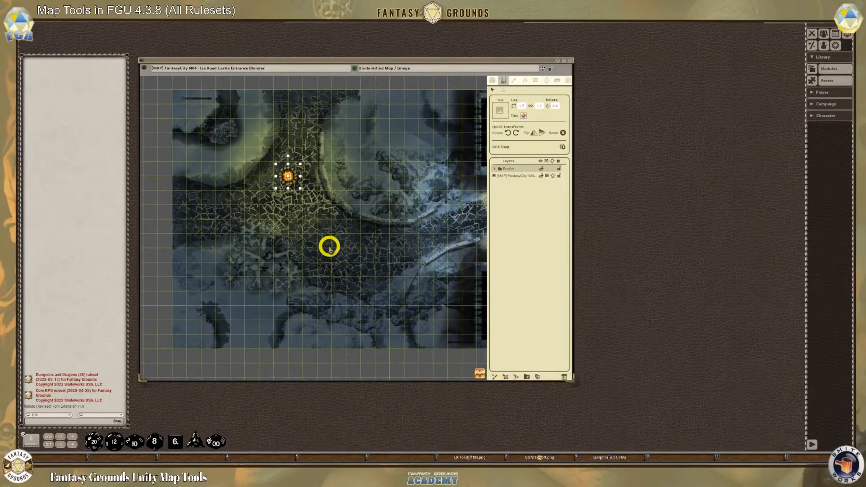
pyautogui.scroll(3, 322, 237)
pyautogui.scroll(-2, 321, 235)
pyautogui.scroll(2, 322, 235)
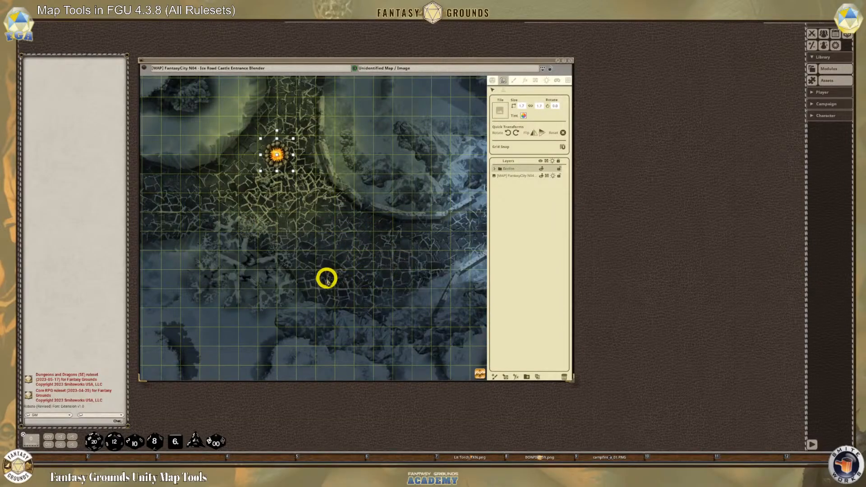
# Lock the map and place the Lit Torch token on the road south-east of the bonfire
pyautogui.click(550, 69)
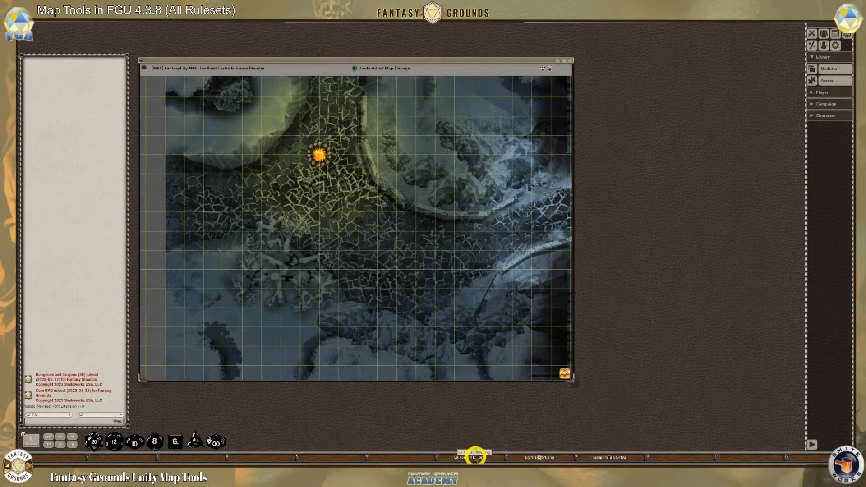
pyautogui.moveTo(474, 456); pyautogui.dragTo(347, 240)
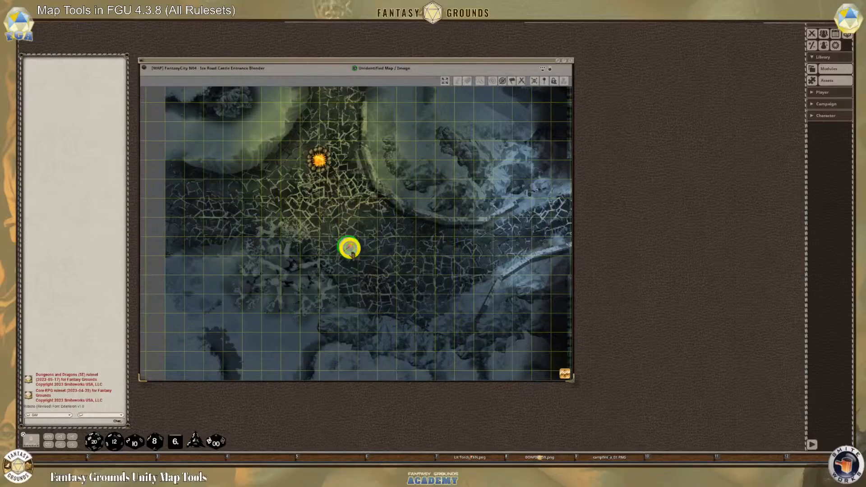
pyautogui.scroll(5, 359, 262)
pyautogui.moveTo(342, 220); pyautogui.dragTo(342, 182)
pyautogui.scroll(-1, 379, 280)
pyautogui.scroll(-2, 381, 285)
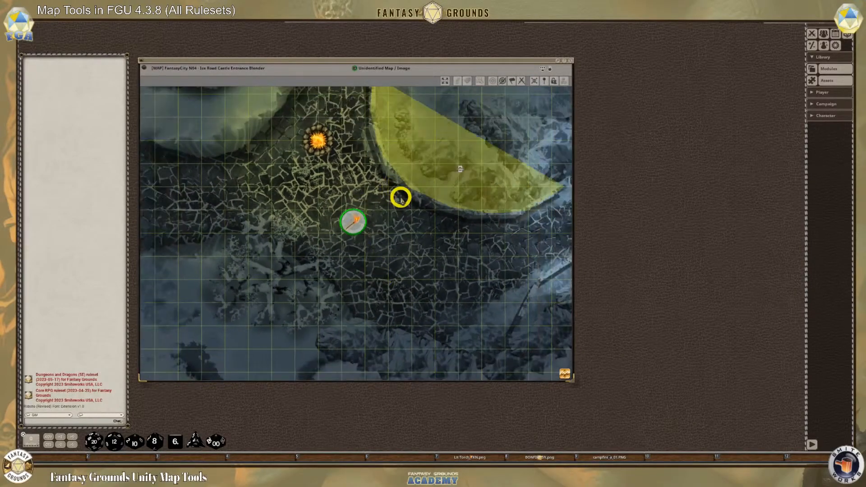
# Unlock the map and add a light with the Torch preset to the torch token
pyautogui.click(550, 71)
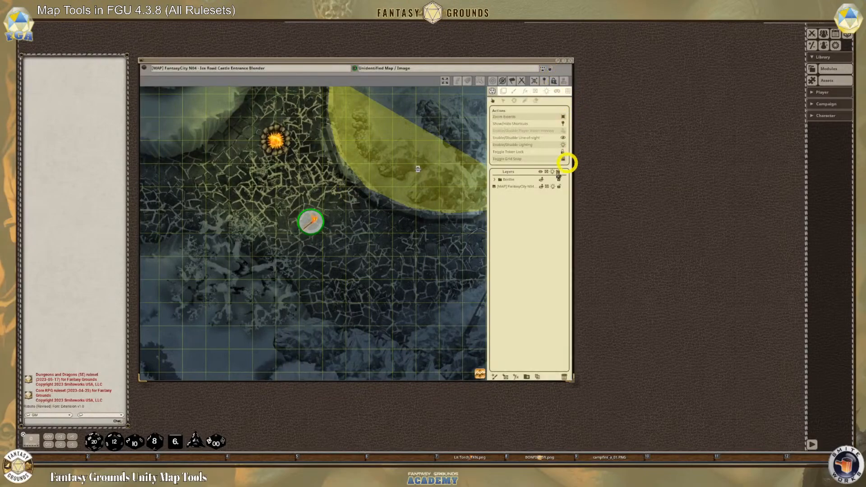
pyautogui.click(545, 91)
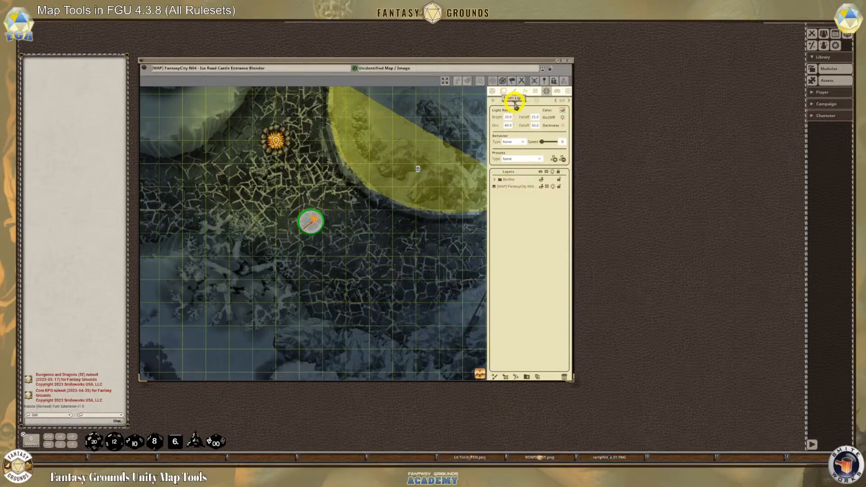
pyautogui.click(539, 159)
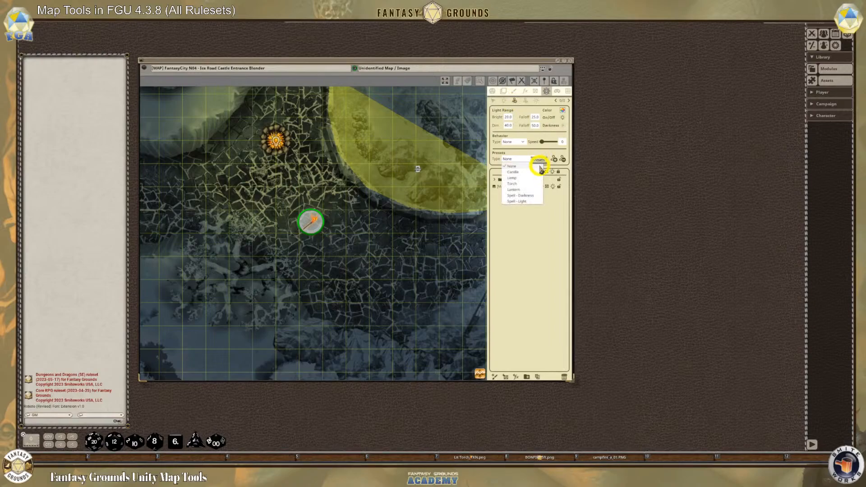
pyautogui.click(511, 183)
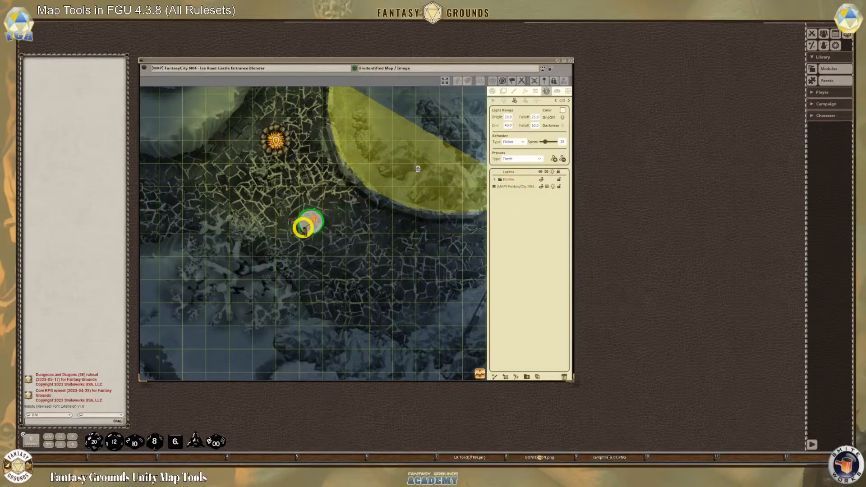
pyautogui.click(554, 161)
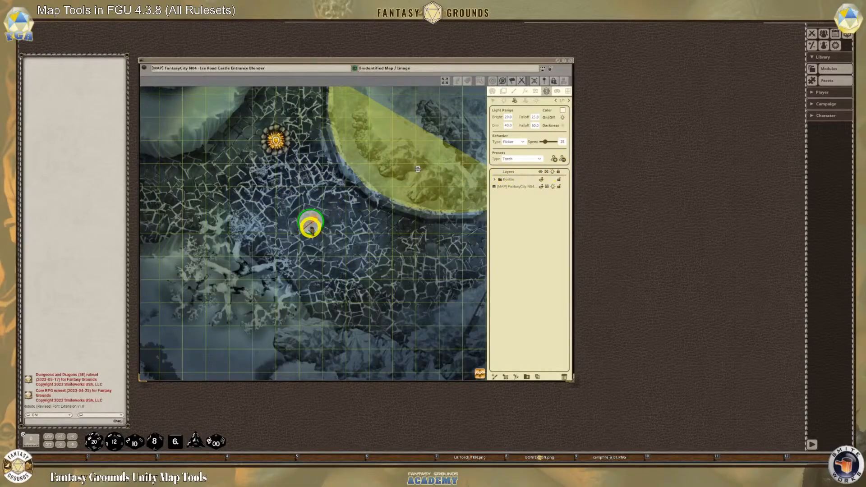
# Lock the map and move the torch token with its light across the road to a spot south-west of the bonfire
pyautogui.click(492, 90)
pyautogui.click(554, 67)
pyautogui.moveTo(347, 220); pyautogui.dragTo(355, 243)
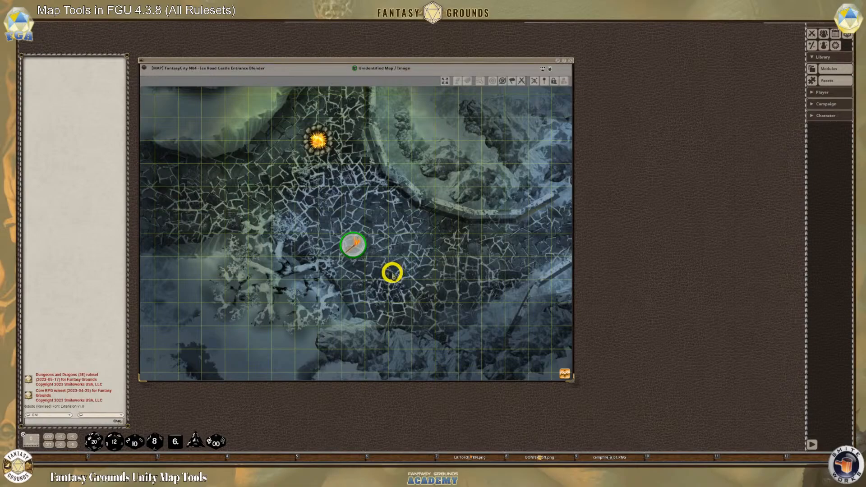
pyautogui.scroll(4, 344, 253)
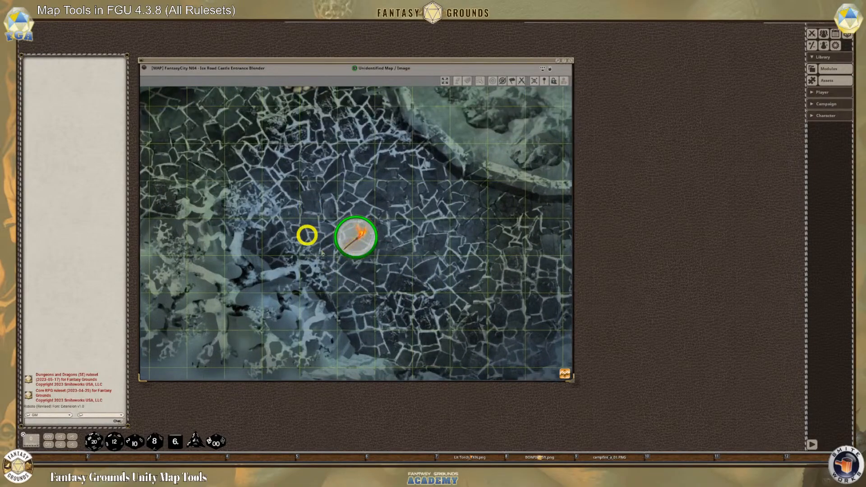
pyautogui.scroll(-3, 361, 271)
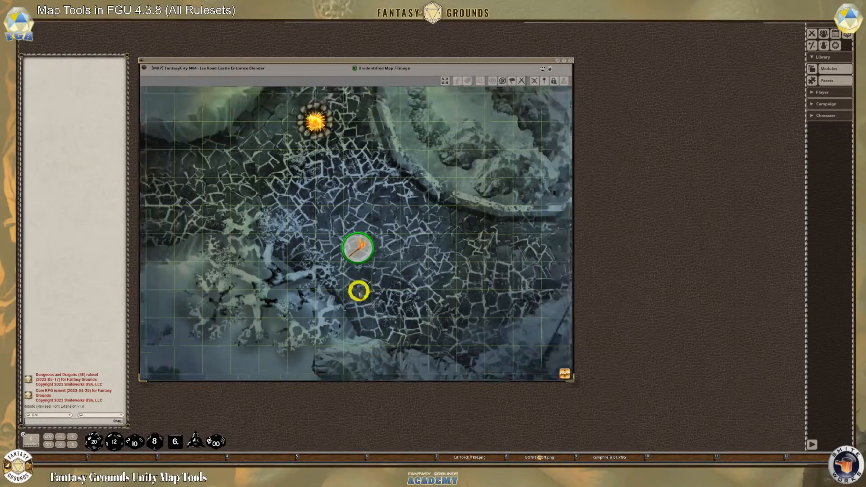
pyautogui.scroll(-2, 358, 291)
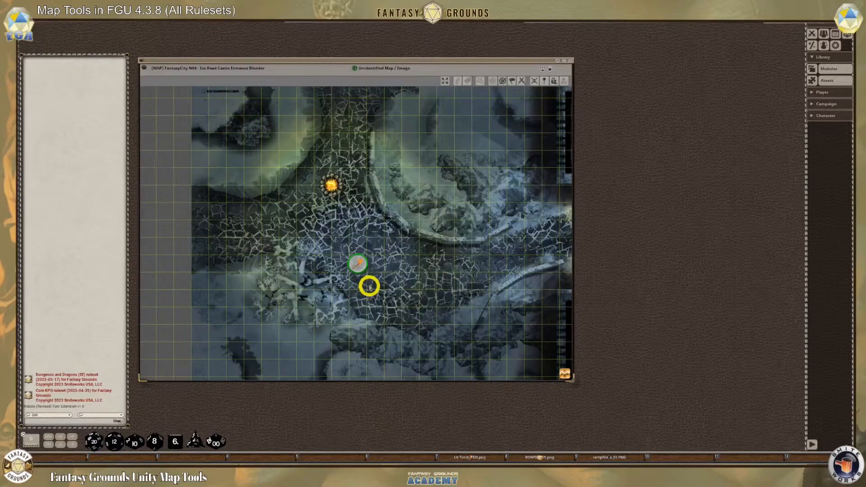
pyautogui.scroll(2, 367, 286)
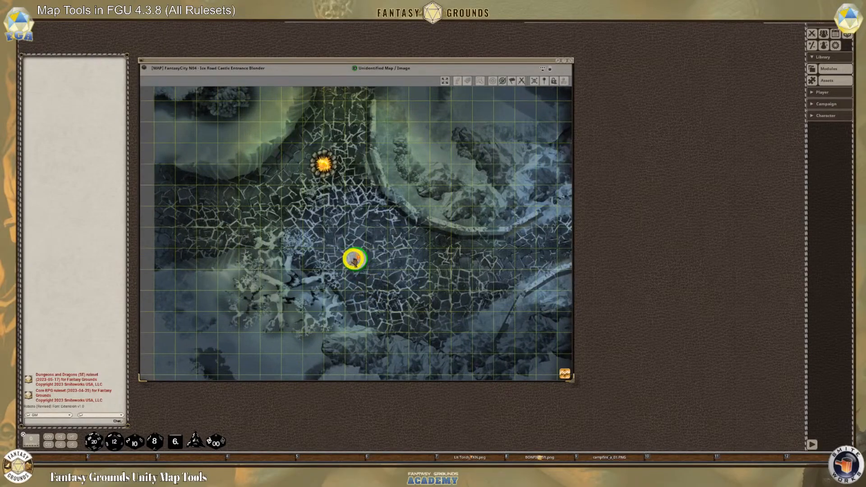
pyautogui.scroll(-1, 352, 247)
pyautogui.moveTo(354, 255); pyautogui.dragTo(304, 220)
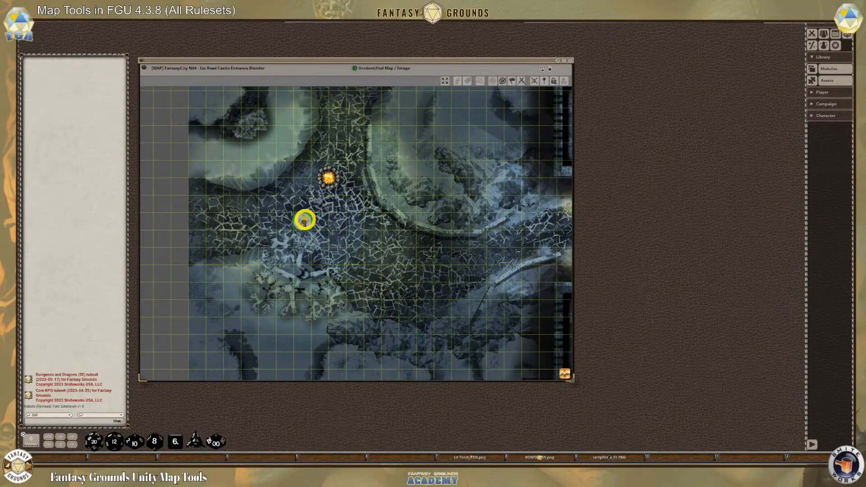
pyautogui.scroll(2, 392, 257)
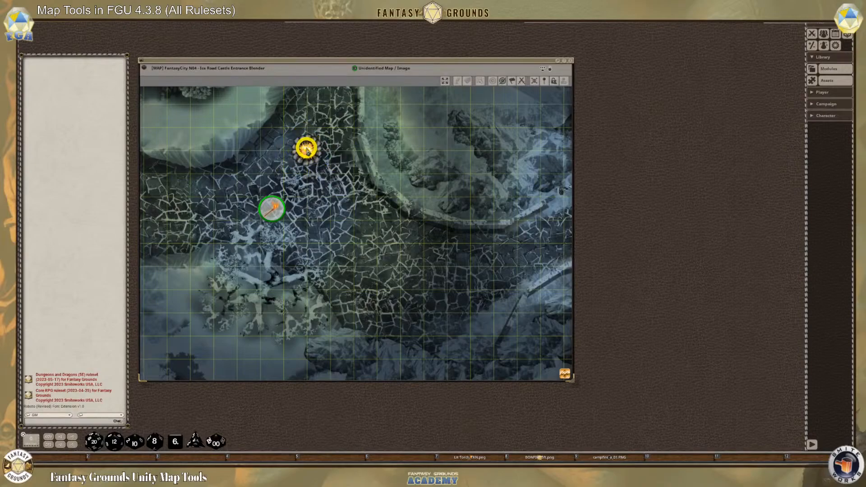
pyautogui.press('Delete')
pyautogui.click(271, 208)
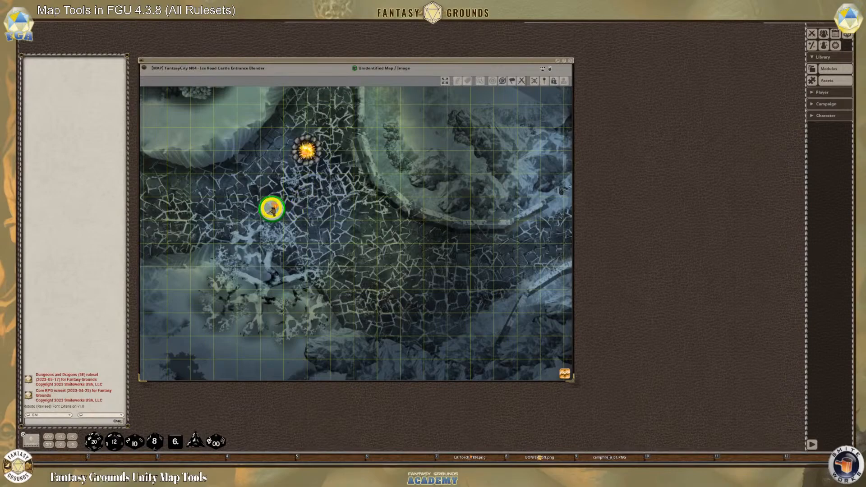
# Search the image assets for torch, place the Lit Torch image on the road south-east of the bonfire, and close the assets window
pyautogui.click(812, 82)
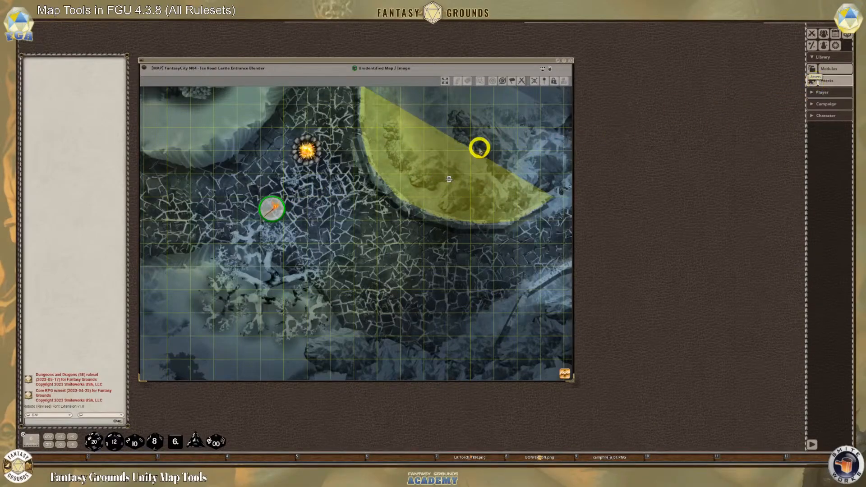
pyautogui.moveTo(689, 74); pyautogui.dragTo(536, 72)
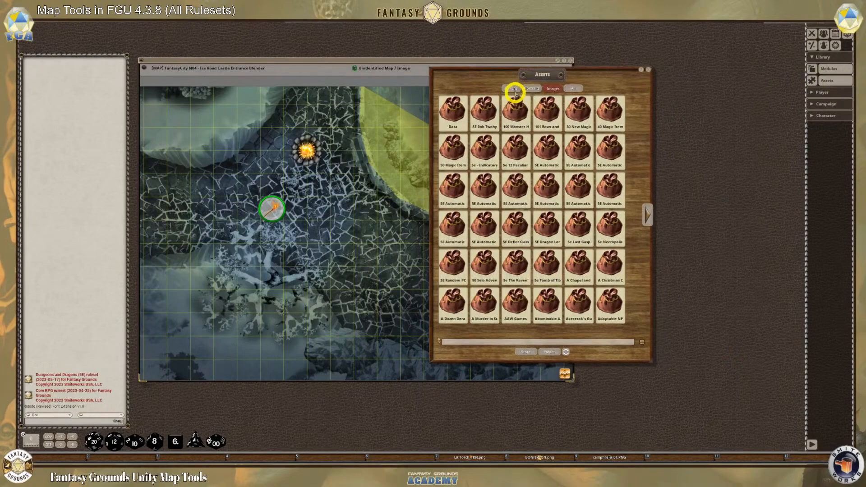
pyautogui.click(513, 89)
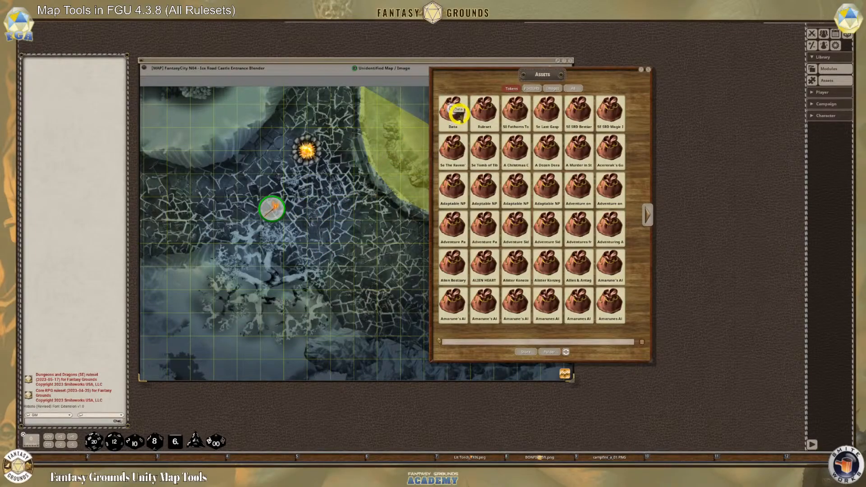
pyautogui.click(555, 89)
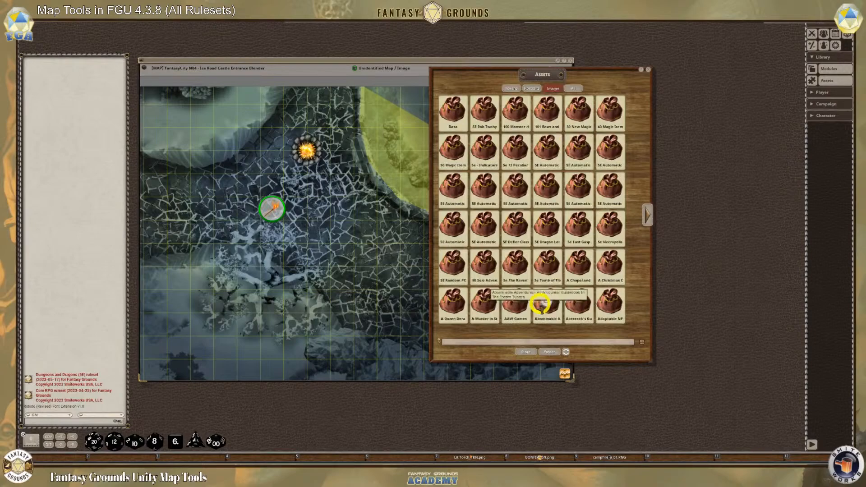
pyautogui.click(477, 342)
pyautogui.write('torch')
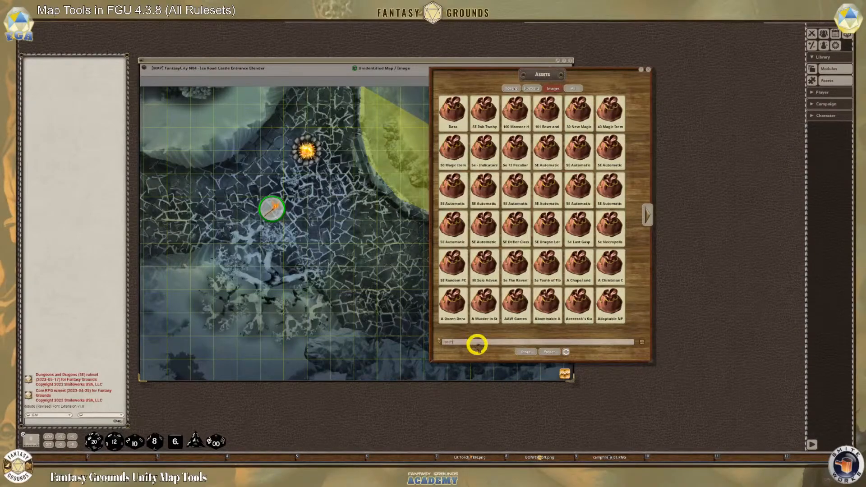
pyautogui.press('Return')
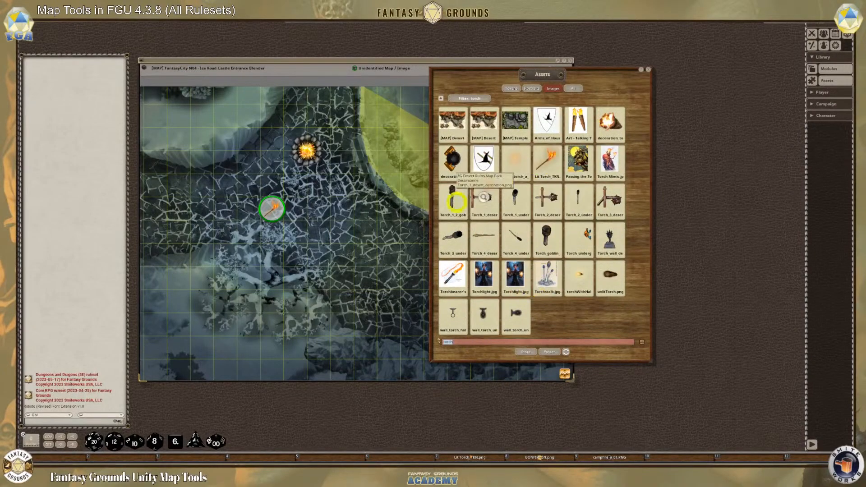
pyautogui.moveTo(502, 182); pyautogui.dragTo(340, 205)
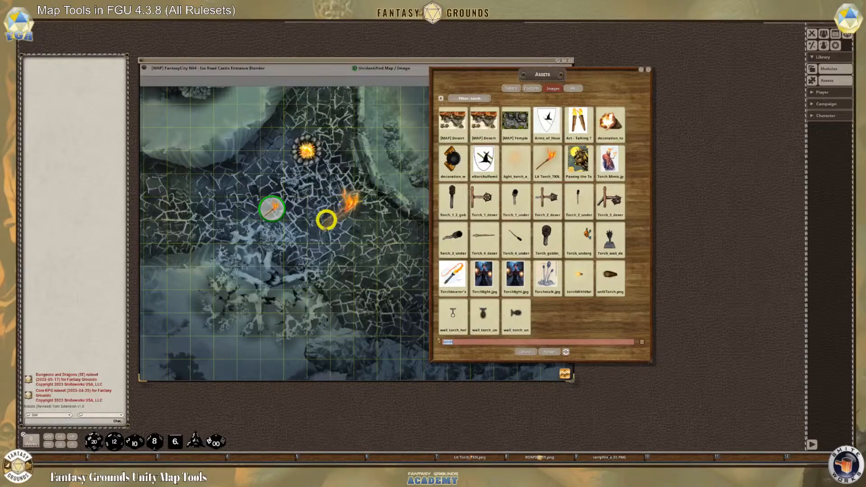
pyautogui.click(648, 69)
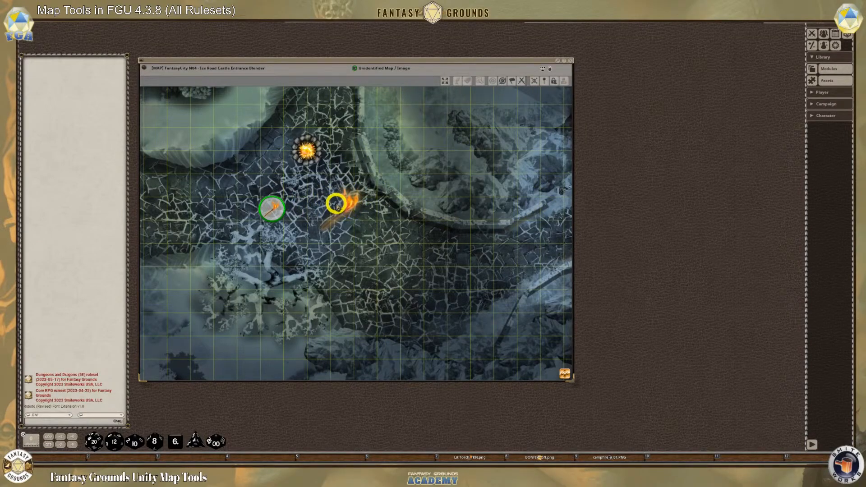
# View the list of loaded modules and close it
pyautogui.click(825, 67)
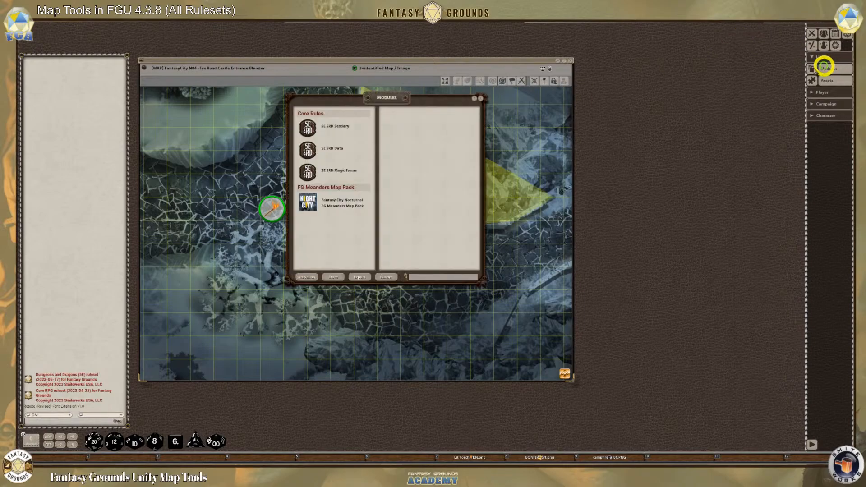
pyautogui.click(480, 98)
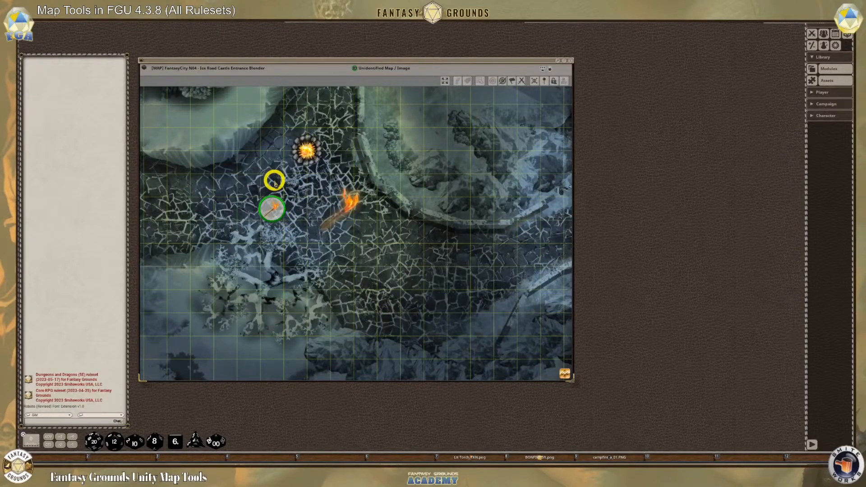
# Shift the map window aside, open the Combat Tracker, and place it beside the map above the chat messages
pyautogui.moveTo(323, 60); pyautogui.dragTo(377, 62)
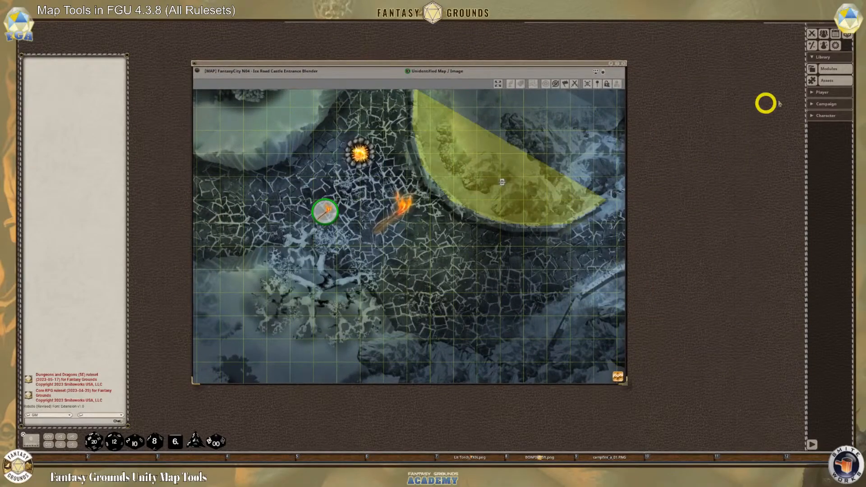
pyautogui.click(811, 34)
pyautogui.moveTo(426, 174); pyautogui.dragTo(108, 48)
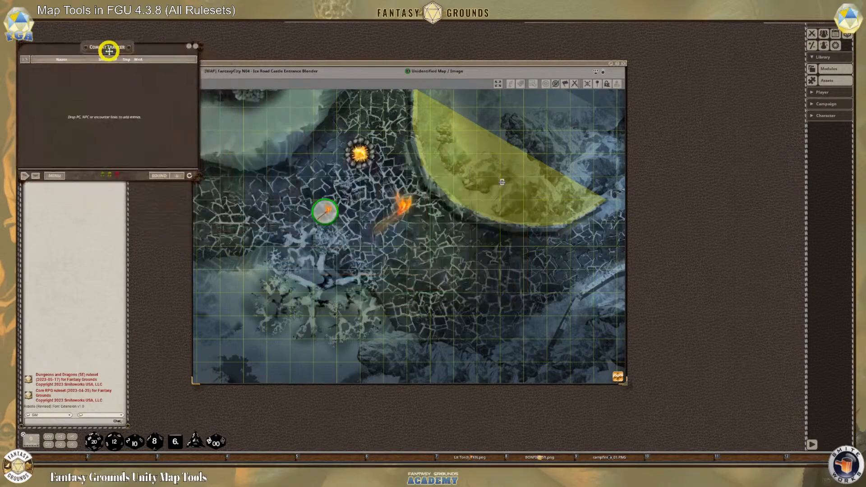
# Move the map window clear of the Combat Tracker and shift the torch token west along the road
pyautogui.moveTo(292, 72); pyautogui.dragTo(407, 47)
pyautogui.moveTo(89, 52)
pyautogui.mouseDown()
pyautogui.moveTo(108, 52)
pyautogui.moveTo(96, 58)
pyautogui.mouseUp()
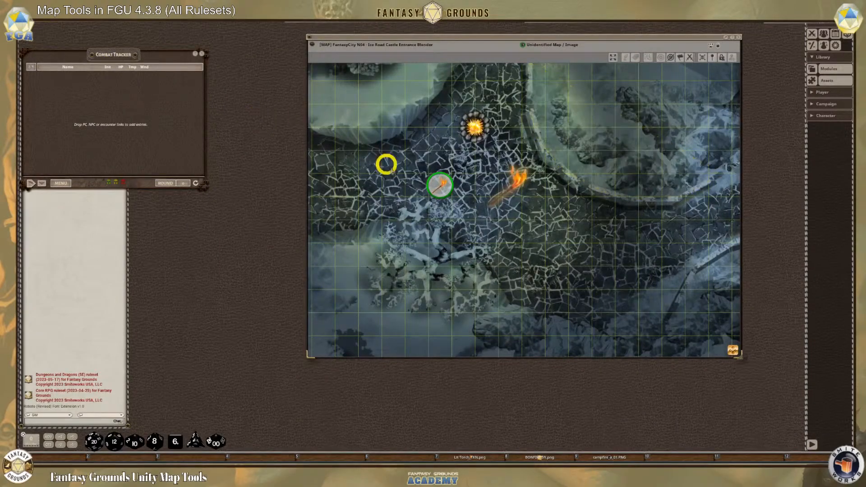
pyautogui.click(442, 184)
pyautogui.click(441, 184)
pyautogui.moveTo(441, 183); pyautogui.dragTo(370, 162)
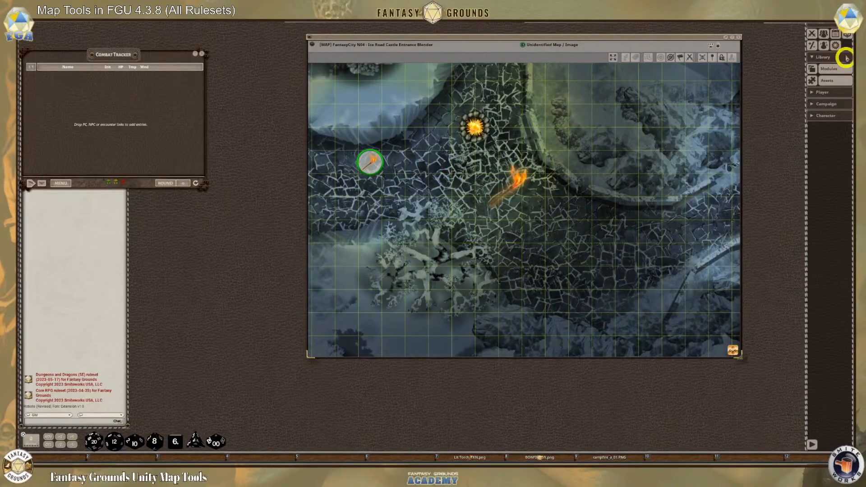
# Open the campaign options, review the Combat and Token settings, and close the options window
pyautogui.click(835, 45)
pyautogui.scroll(-3, 475, 230)
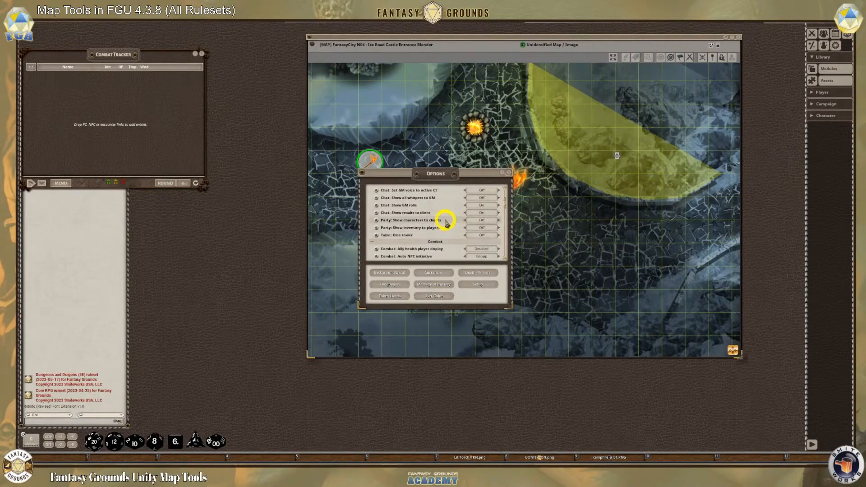
pyautogui.scroll(-4, 436, 213)
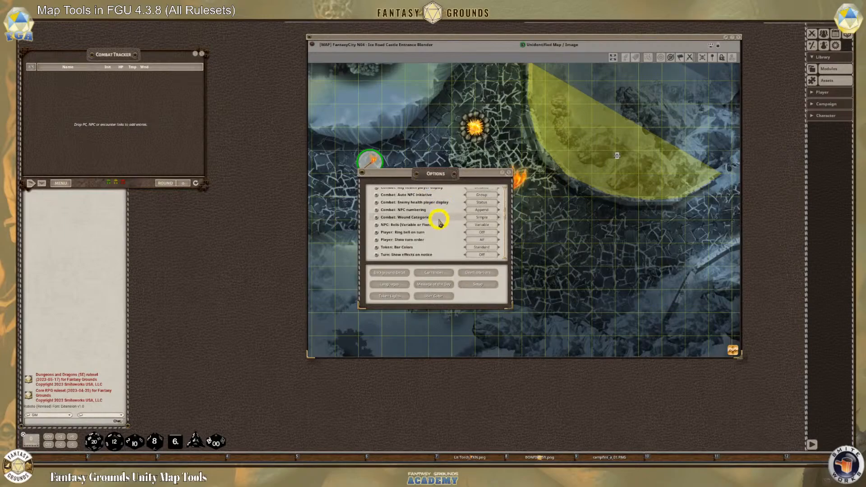
pyautogui.scroll(-1, 440, 225)
pyautogui.scroll(-4, 440, 225)
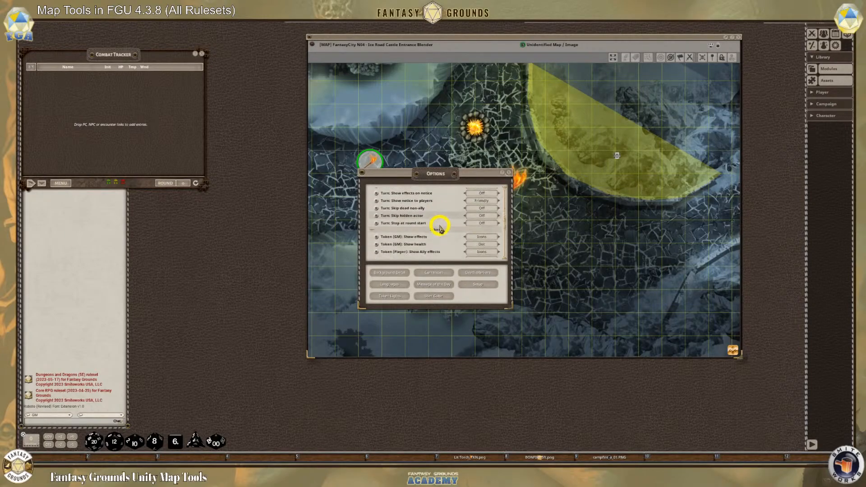
pyautogui.scroll(-1, 441, 227)
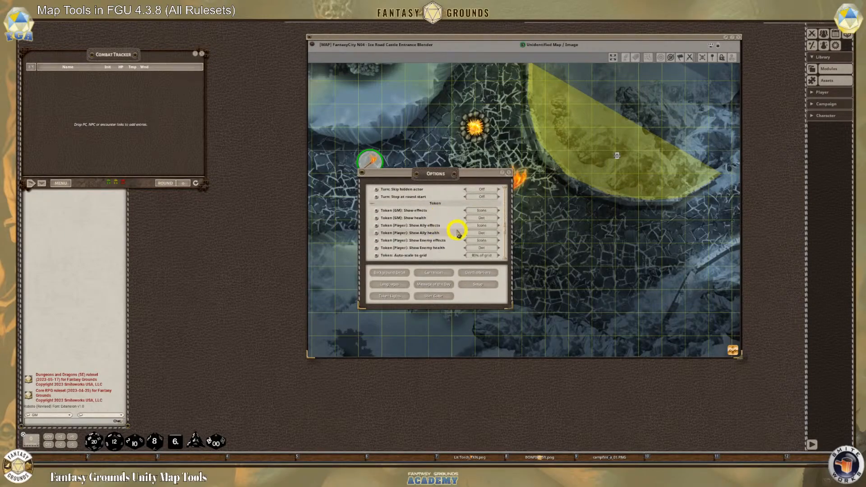
pyautogui.scroll(-2, 459, 238)
pyautogui.scroll(-1, 459, 237)
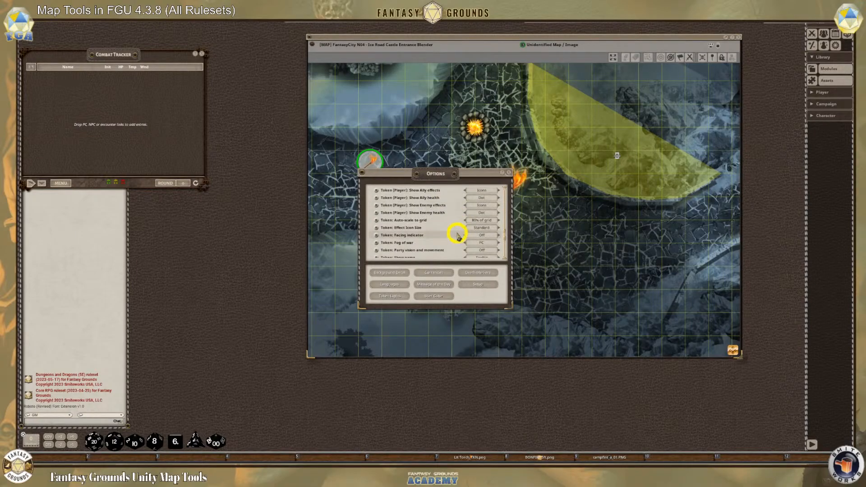
pyautogui.scroll(-1, 456, 237)
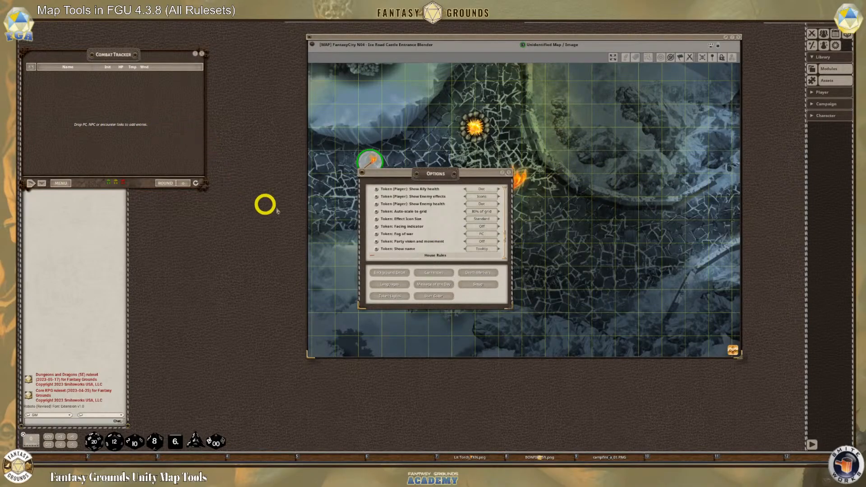
pyautogui.click(510, 175)
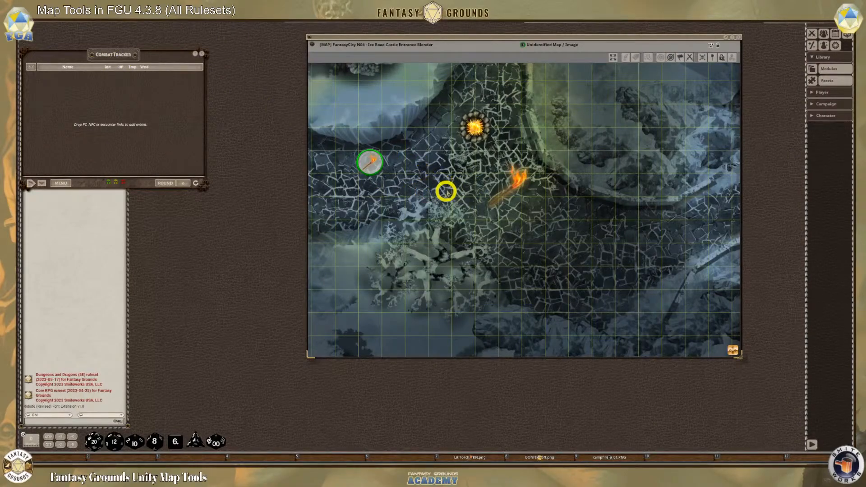
# Show the map's layers, select the Lit Torch image layer, and delete it from the map
pyautogui.scroll(3, 519, 190)
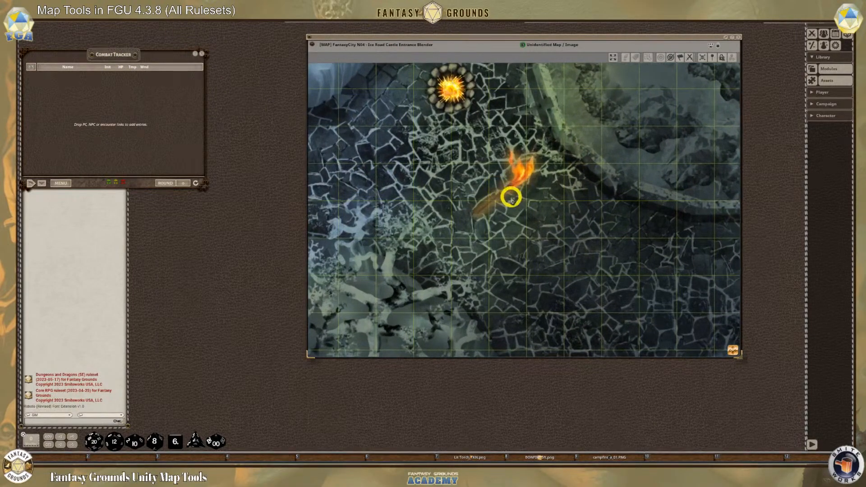
pyautogui.scroll(-3, 510, 195)
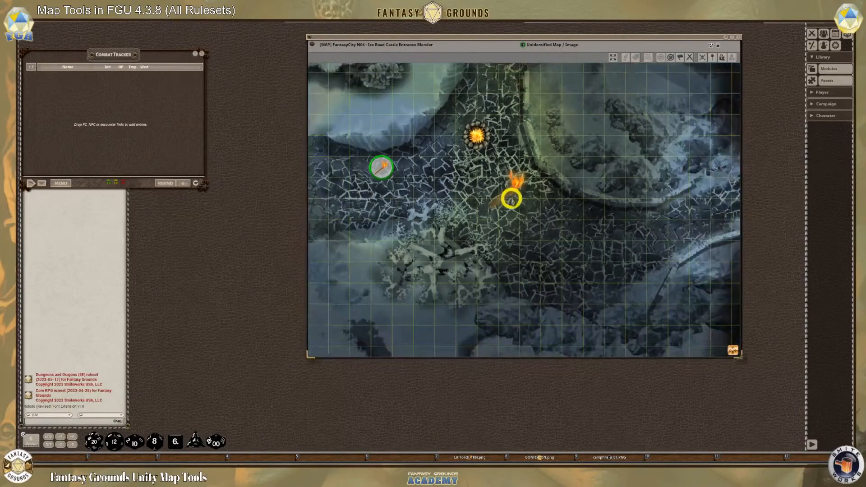
pyautogui.click(719, 49)
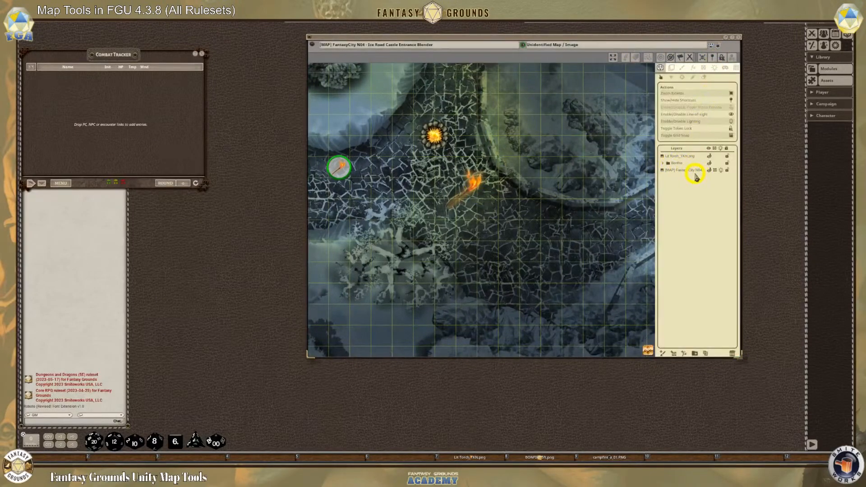
pyautogui.click(686, 156)
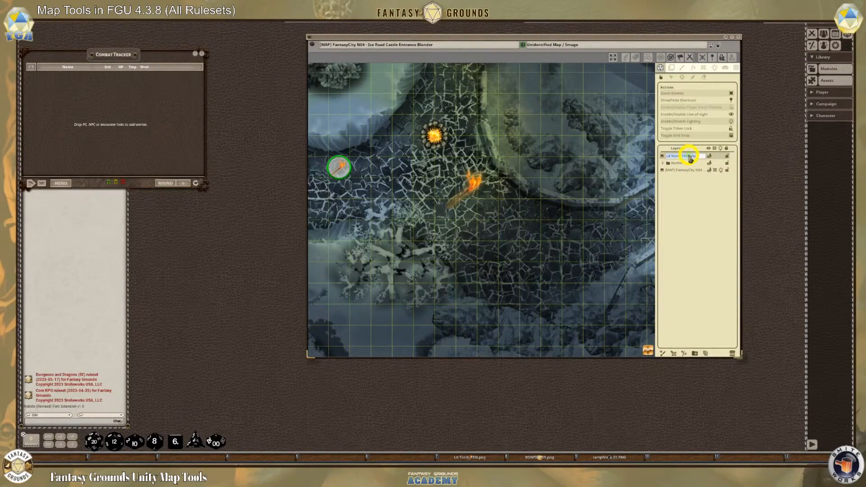
pyautogui.click(668, 170)
pyautogui.click(665, 157)
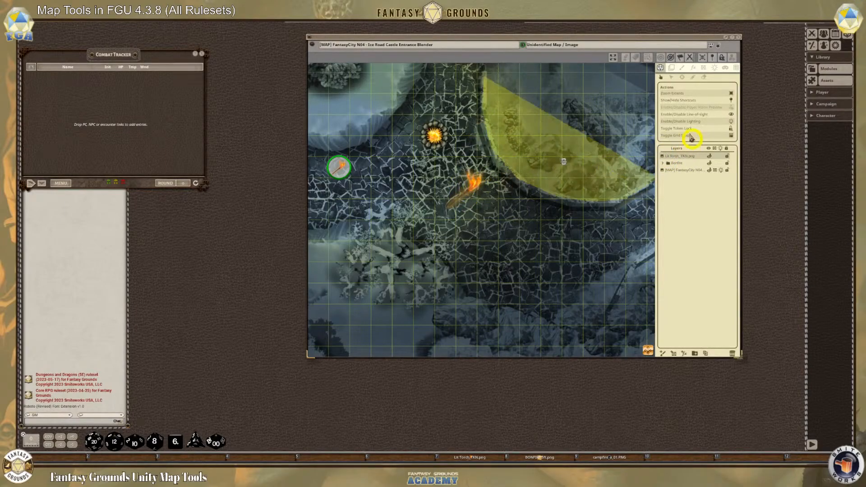
pyautogui.click(671, 69)
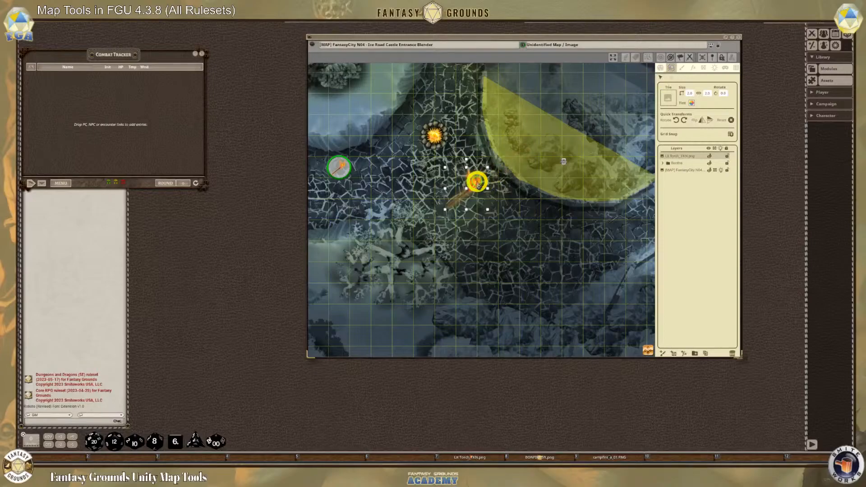
pyautogui.press('Delete')
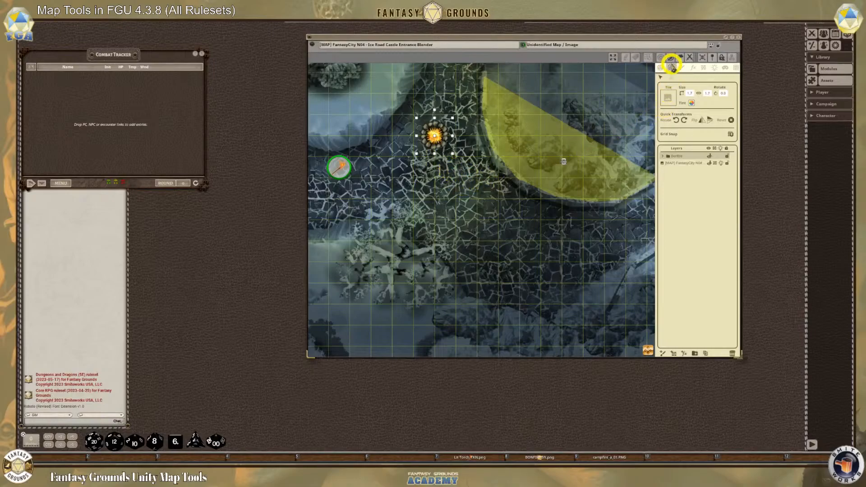
pyautogui.click(377, 98)
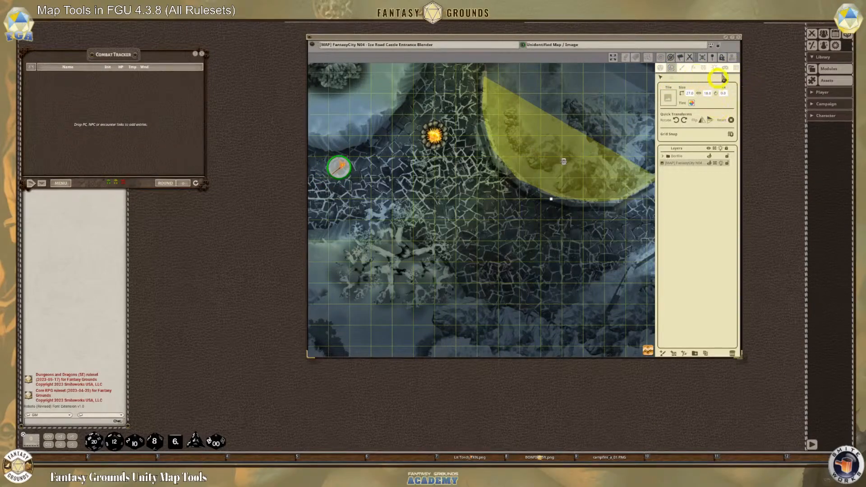
# Leave layer editing and move the torch token onto the road south of the bonfire, beside the bare tree
pyautogui.click(659, 68)
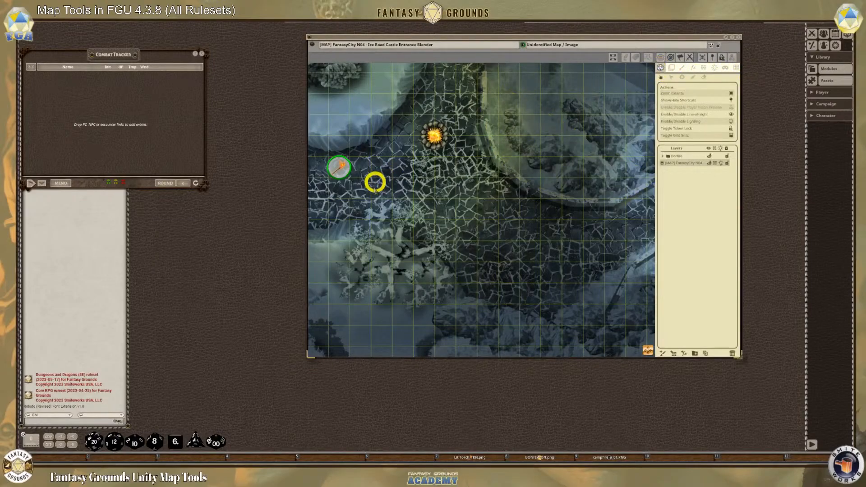
pyautogui.moveTo(338, 168); pyautogui.dragTo(468, 251)
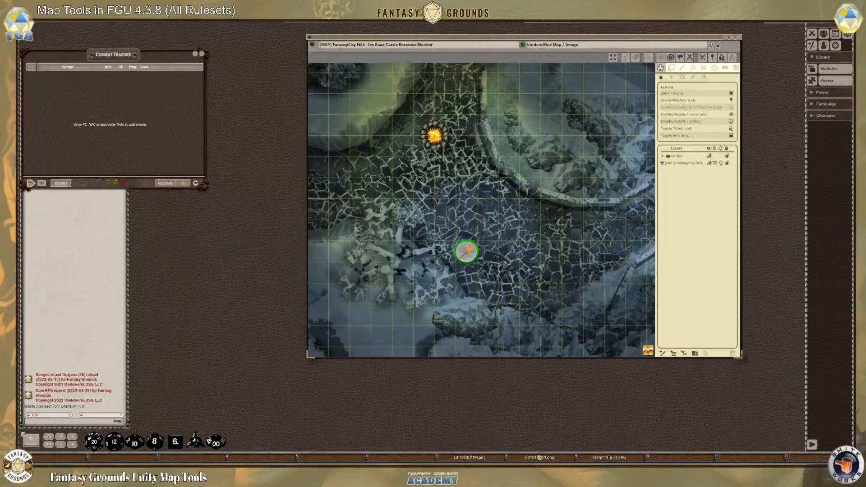
pyautogui.scroll(-5, 446, 212)
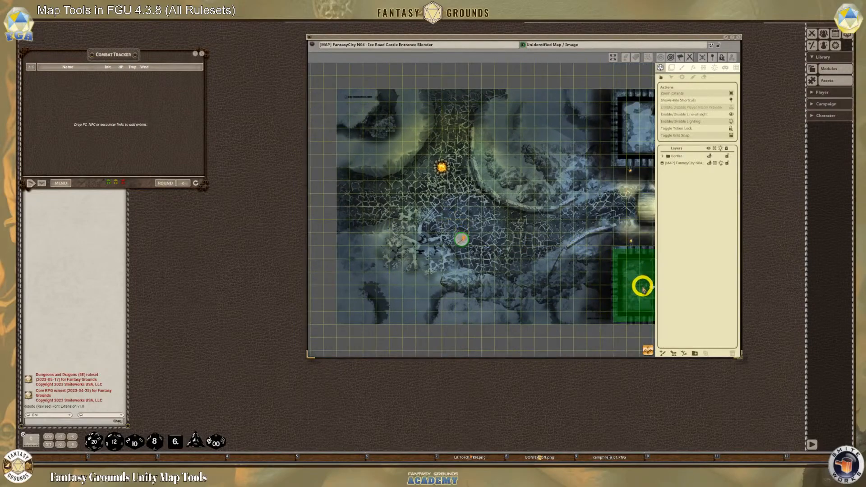
pyautogui.moveTo(646, 351); pyautogui.dragTo(785, 351)
pyautogui.scroll(5, 621, 251)
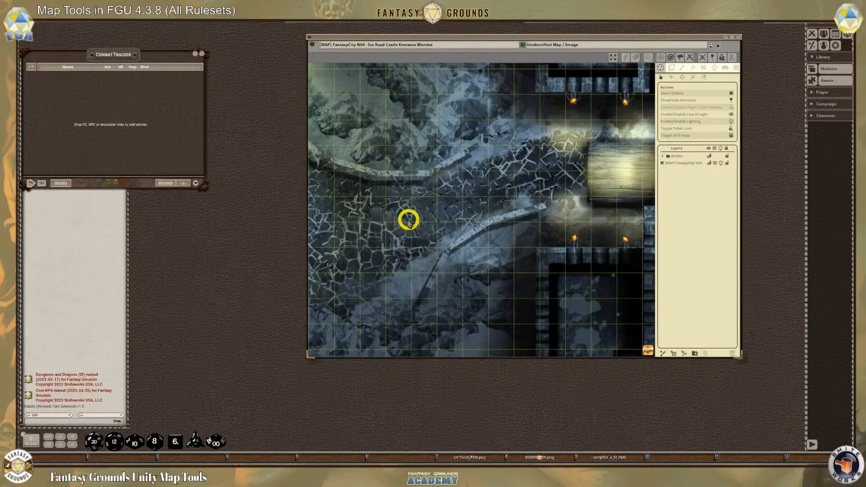
pyautogui.scroll(-5, 410, 215)
pyautogui.moveTo(656, 345); pyautogui.dragTo(377, 243)
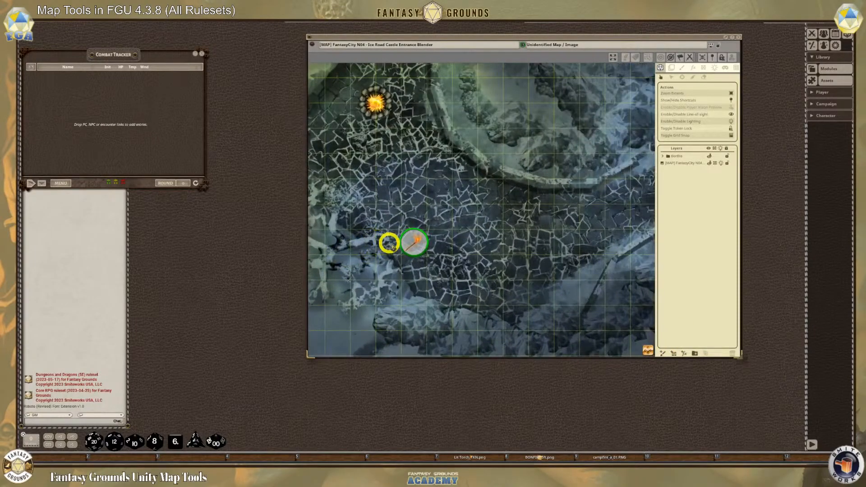
# Expand the bonfire layer group, turn off the flame layer's light, and hide the flame image
pyautogui.scroll(1, 409, 242)
pyautogui.click(662, 157)
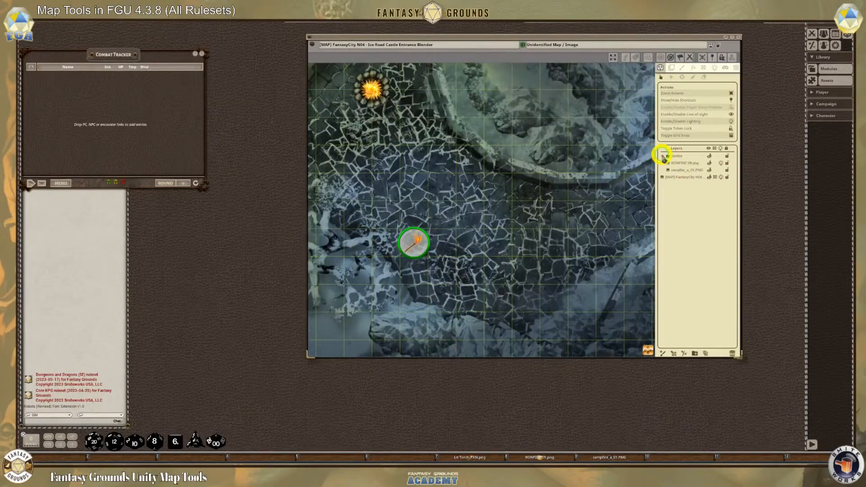
pyautogui.click(721, 164)
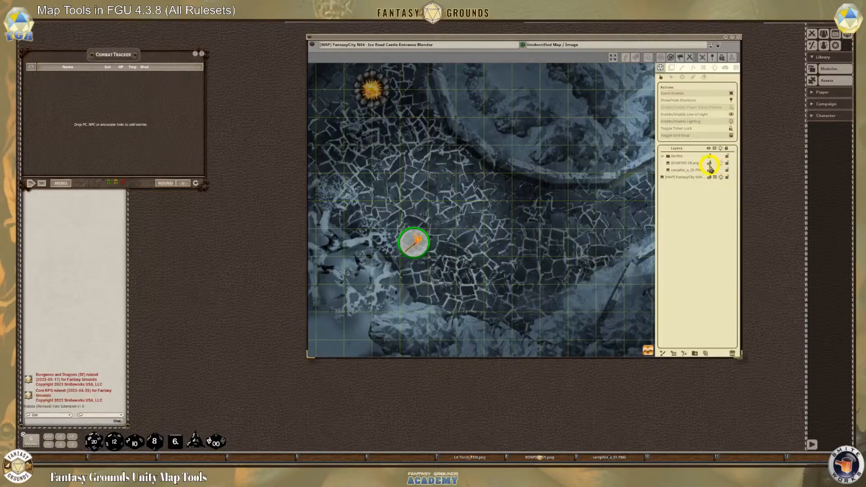
pyautogui.click(711, 169)
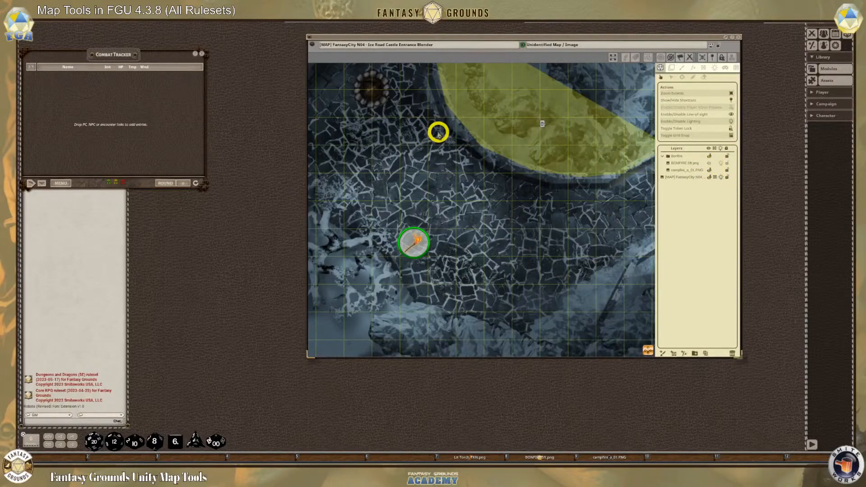
pyautogui.scroll(-3, 315, 85)
pyautogui.scroll(5, 358, 91)
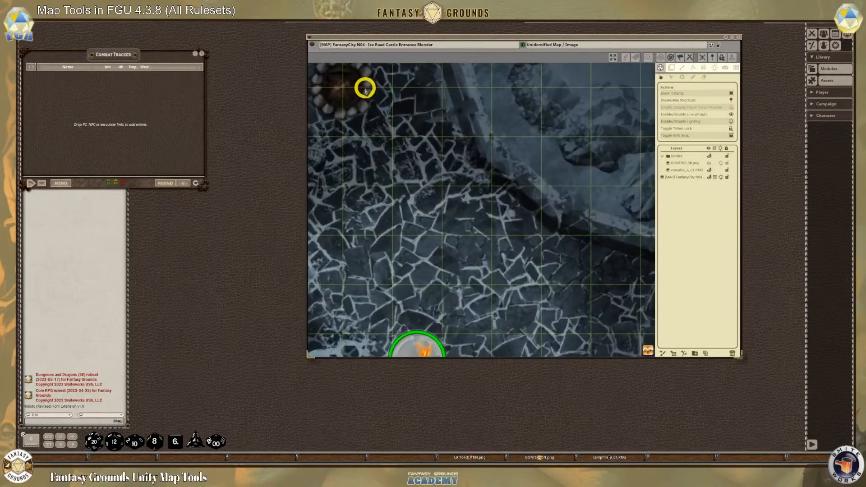
pyautogui.moveTo(649, 349); pyautogui.dragTo(523, 147)
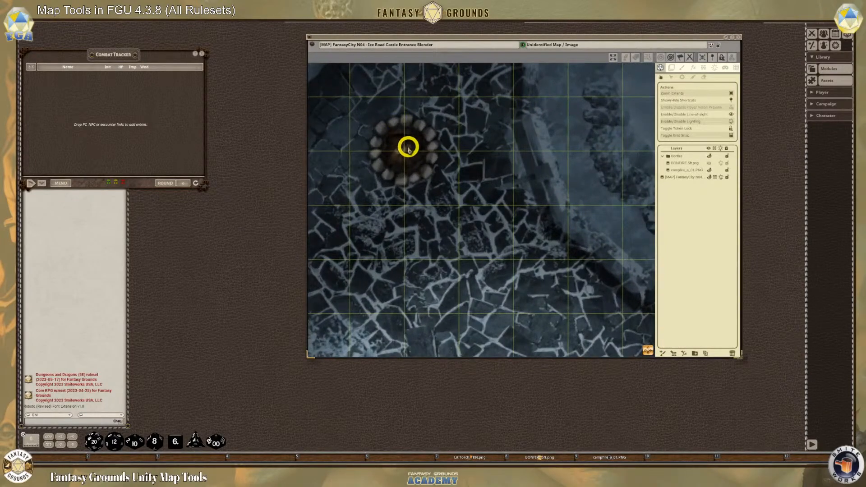
# Show the bonfire's flame image again and turn its light back on
pyautogui.click(711, 168)
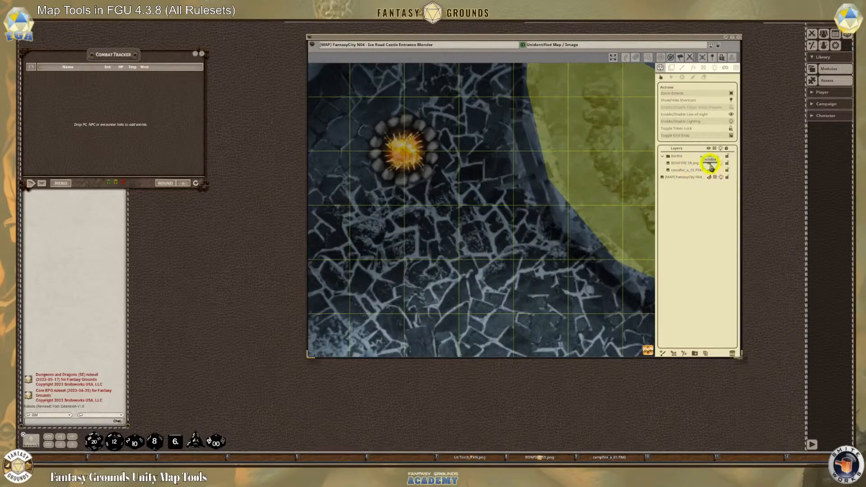
pyautogui.scroll(-3, 526, 220)
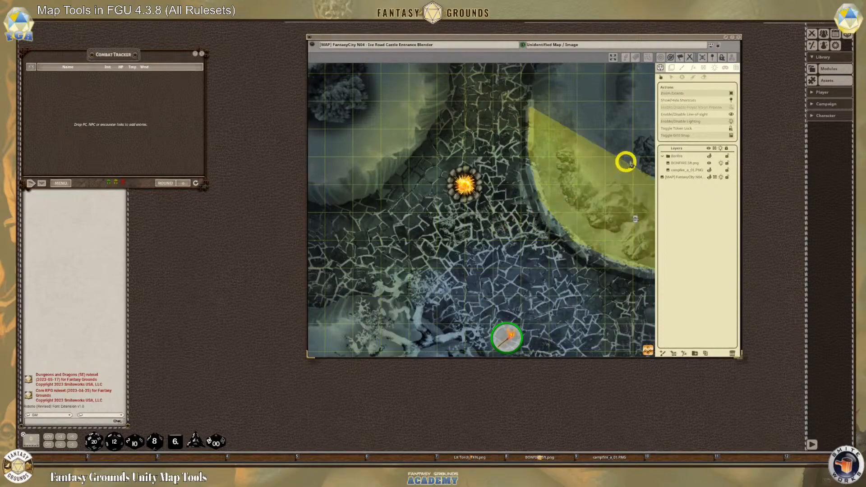
# Collapse the bonfire layer group, cycle the visibility setting of the whole group, and select the group
pyautogui.click(662, 156)
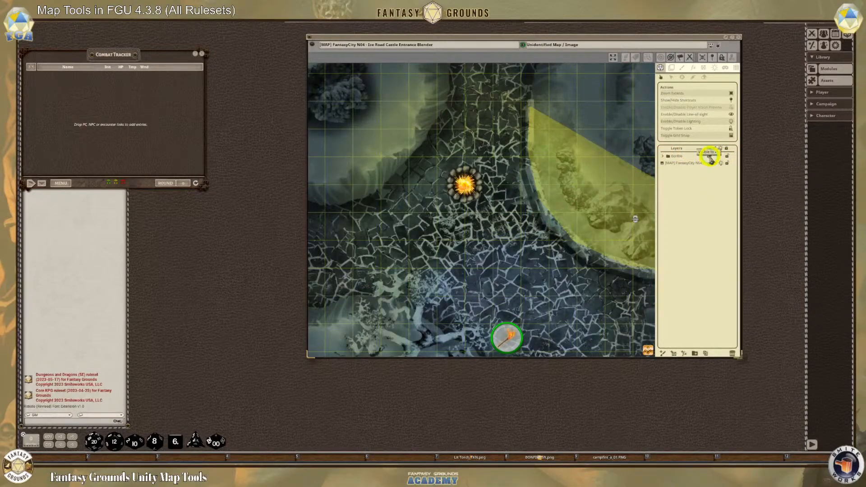
pyautogui.click(709, 156)
pyautogui.click(710, 157)
pyautogui.scroll(-1, 582, 229)
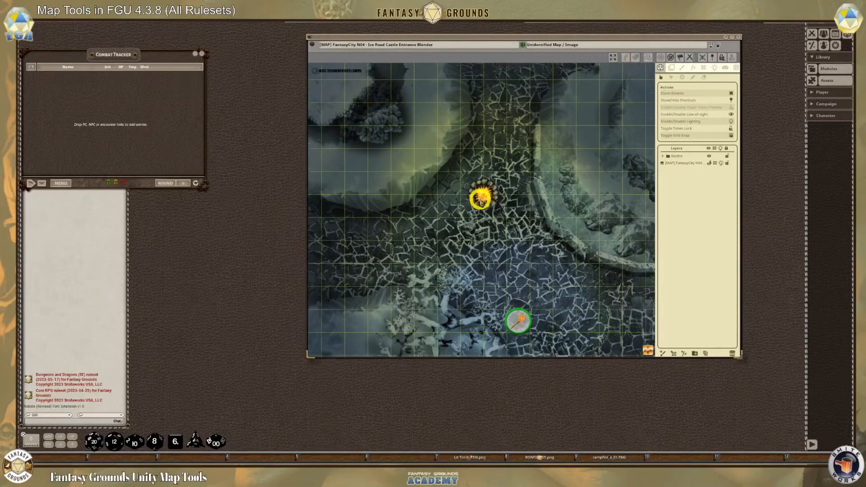
pyautogui.scroll(1, 482, 199)
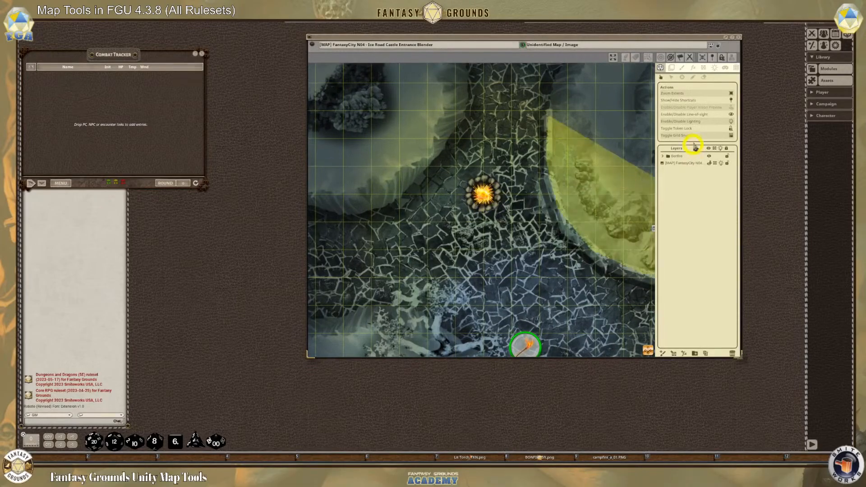
pyautogui.scroll(-3, 514, 231)
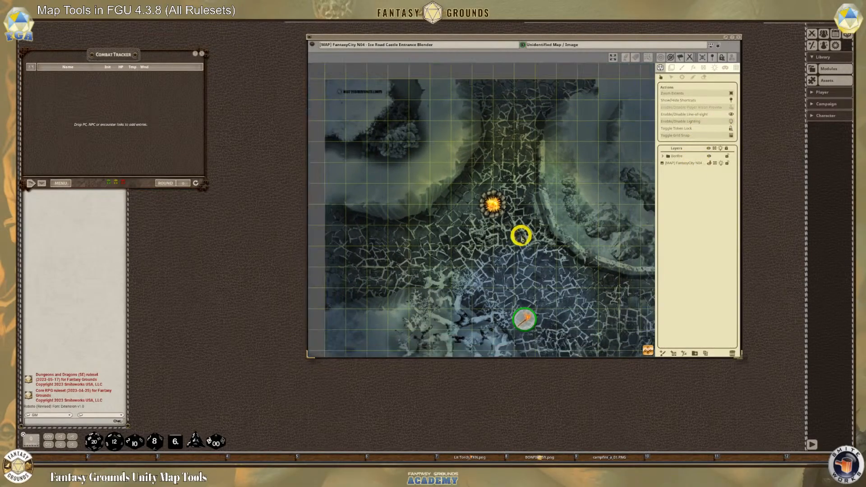
pyautogui.scroll(3, 514, 242)
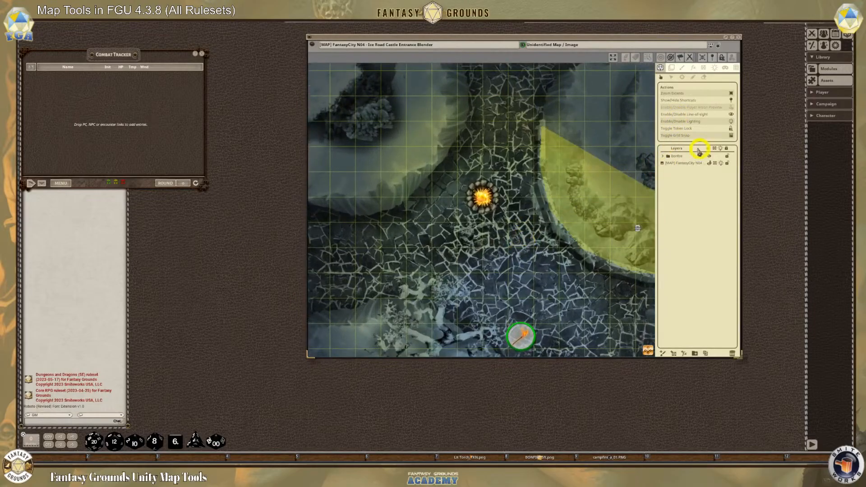
pyautogui.click(679, 158)
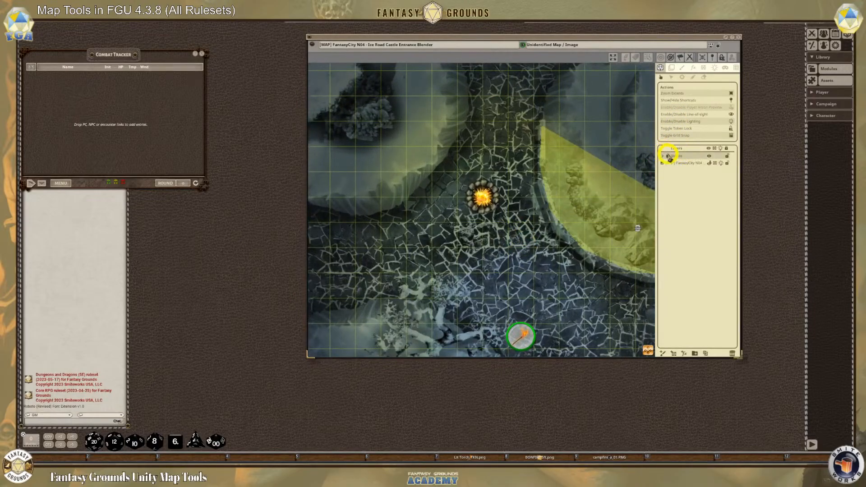